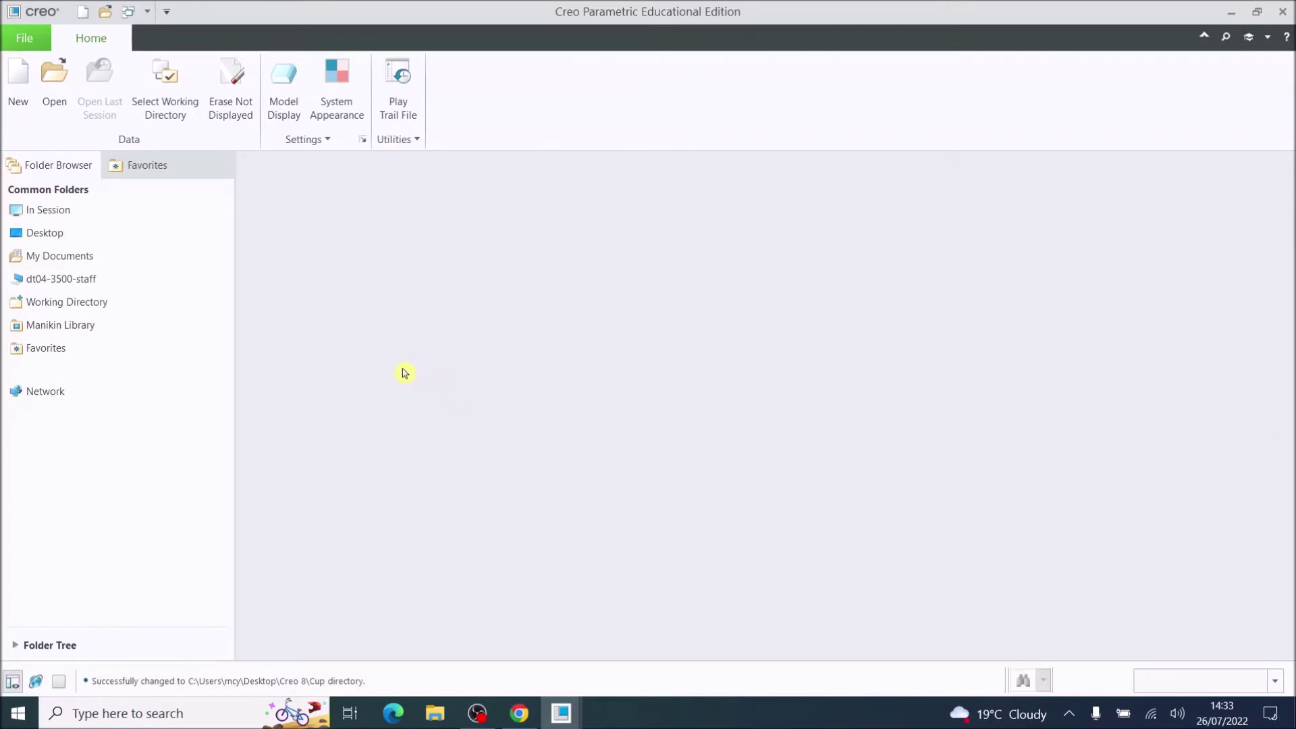
Confirm the Cup folder as the working directory and create a new solid part named CUP with the default template.
click(168, 89)
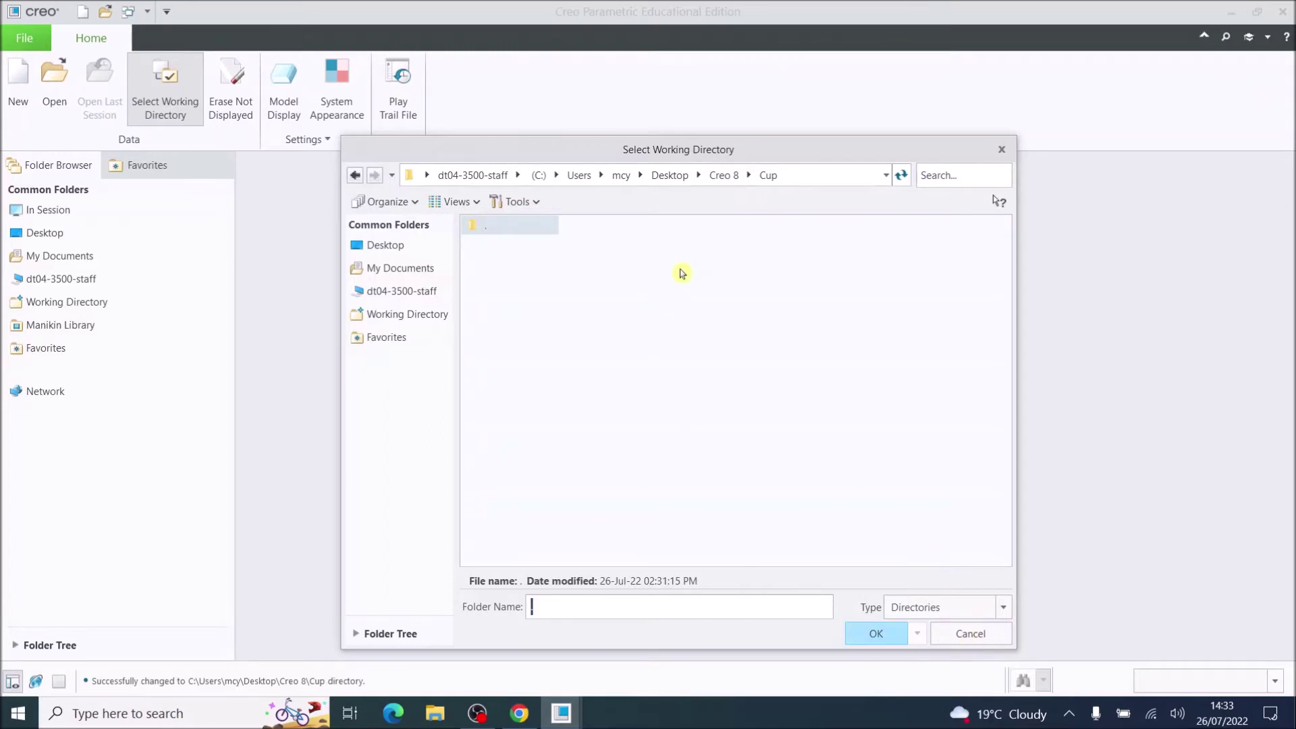
click(877, 632)
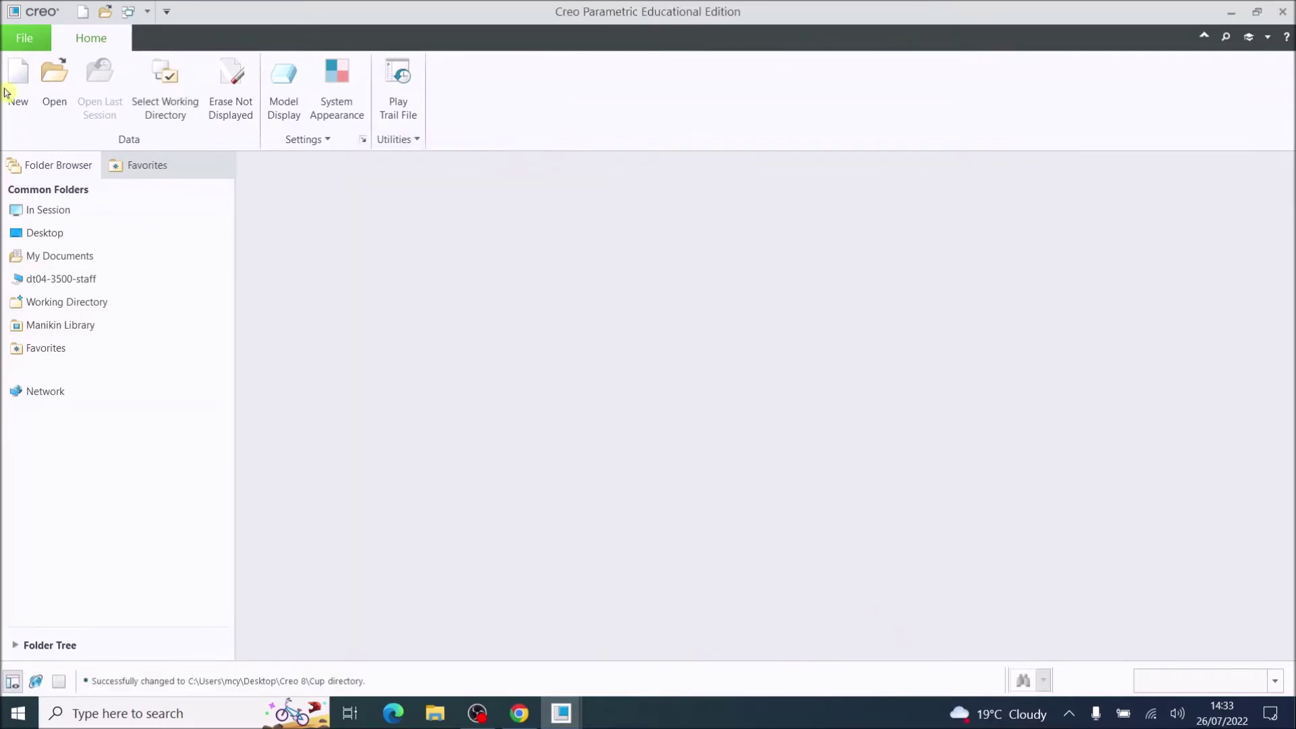
click(18, 83)
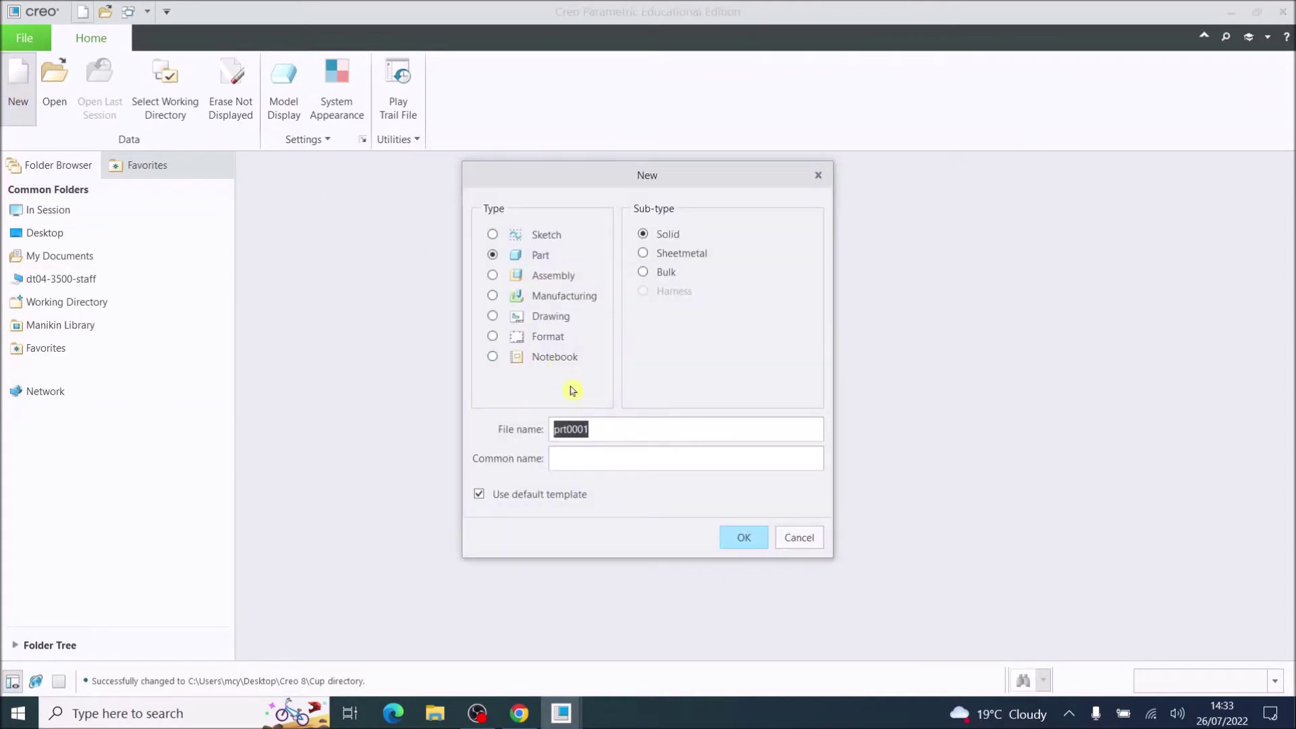
text(CUP)
click(742, 538)
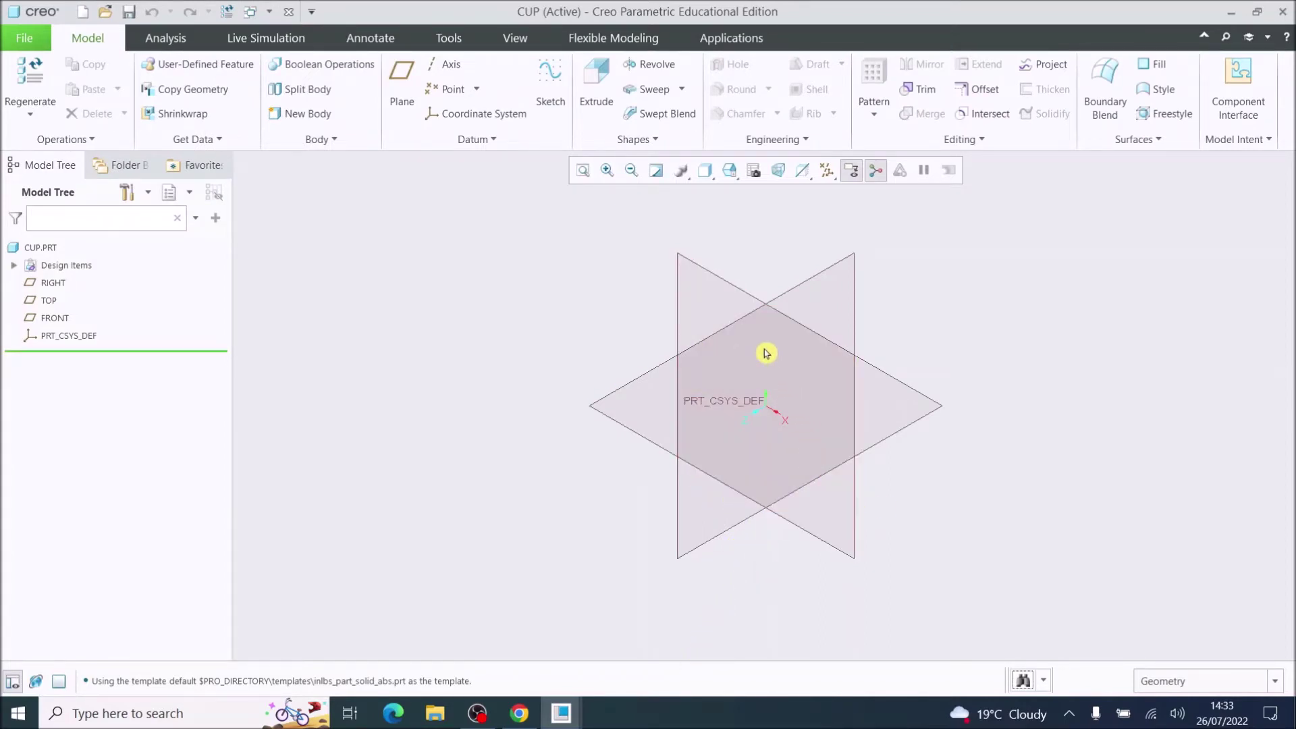
Start a sketch on the FRONT plane and draw a vertical line about 208 long on the vertical reference, crossing the origin.
click(50, 323)
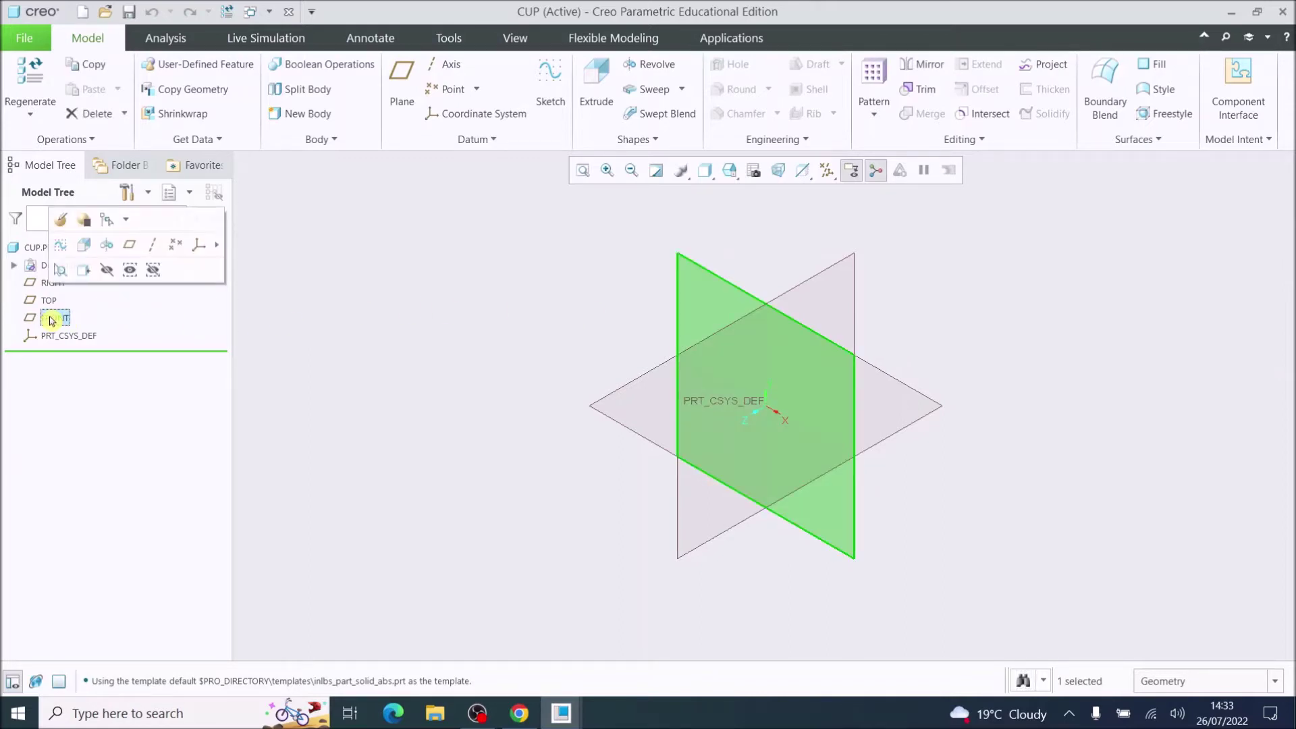
click(551, 84)
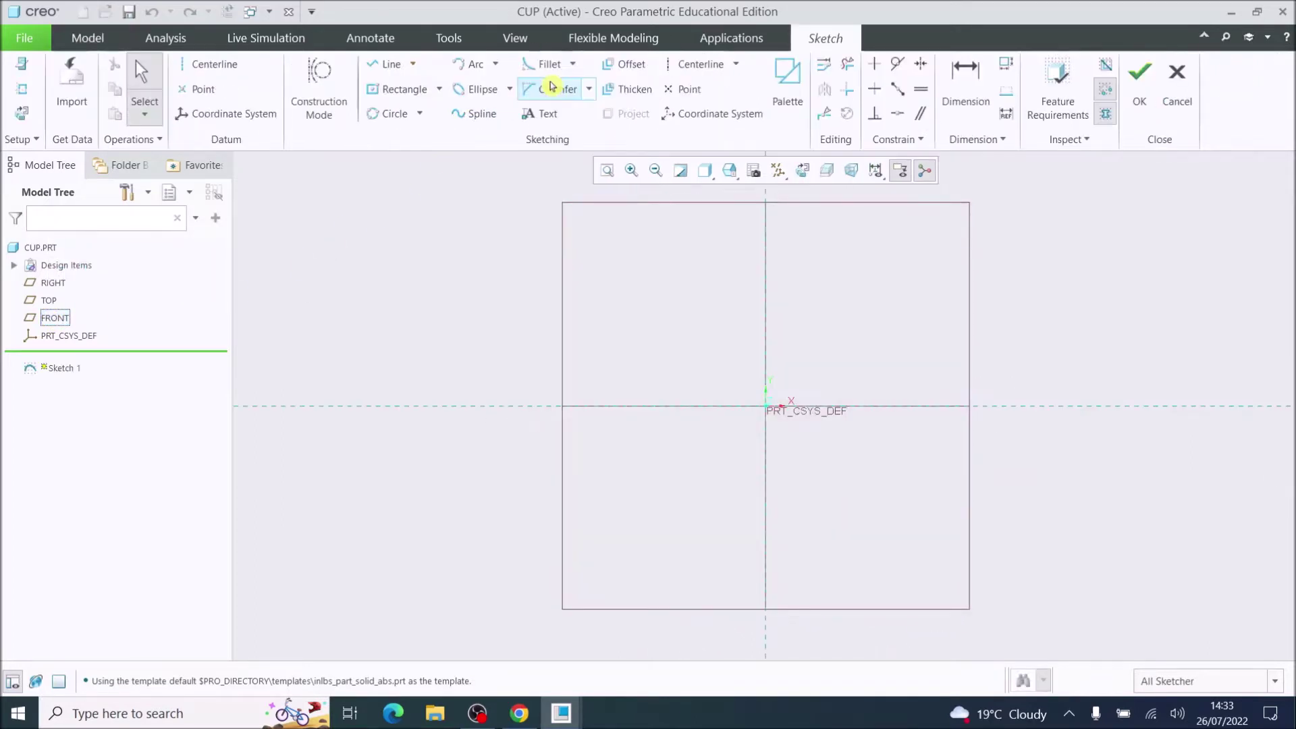
scroll(765, 284, down, 1)
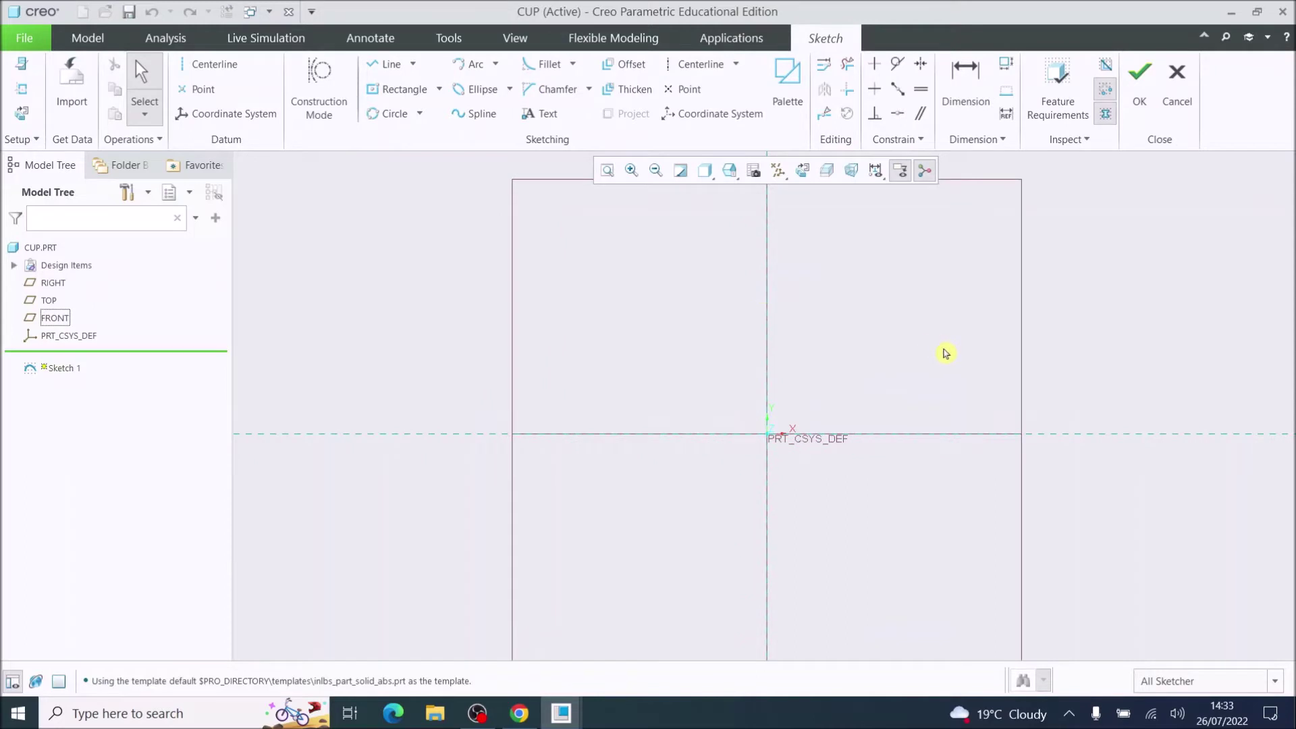
click(373, 67)
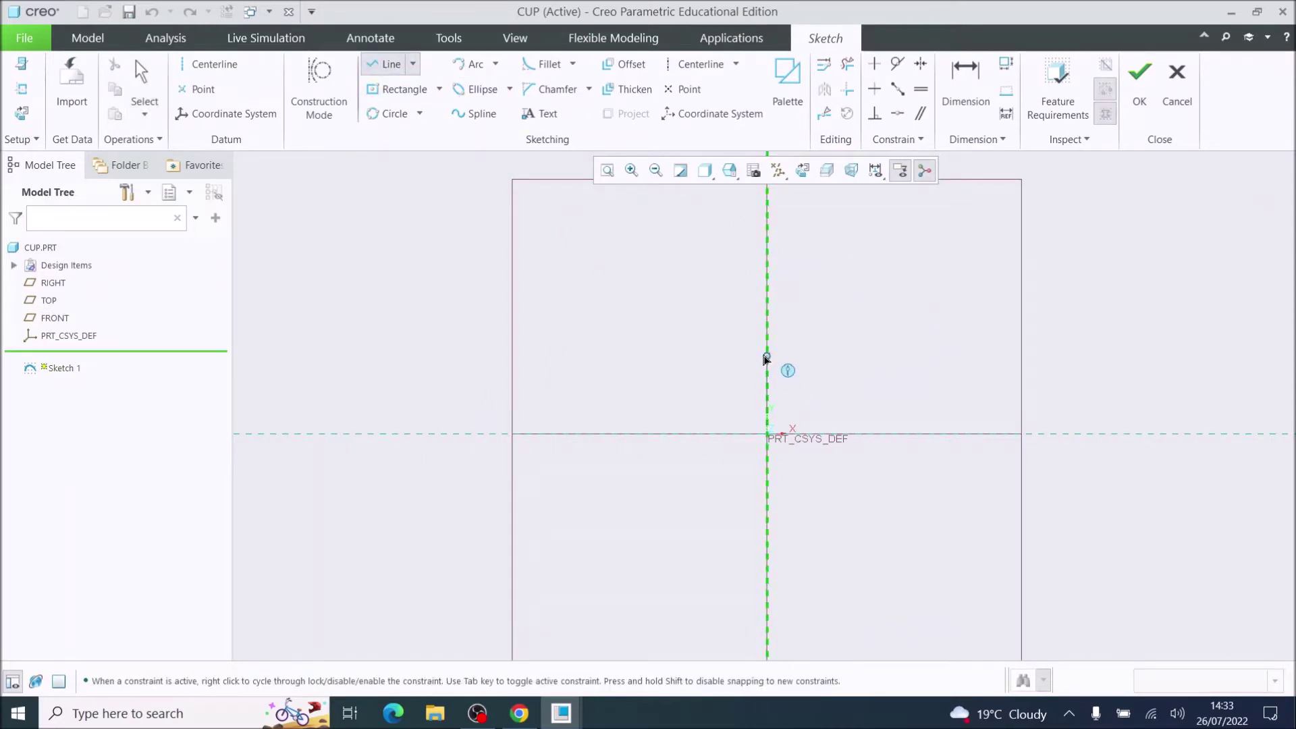
click(768, 356)
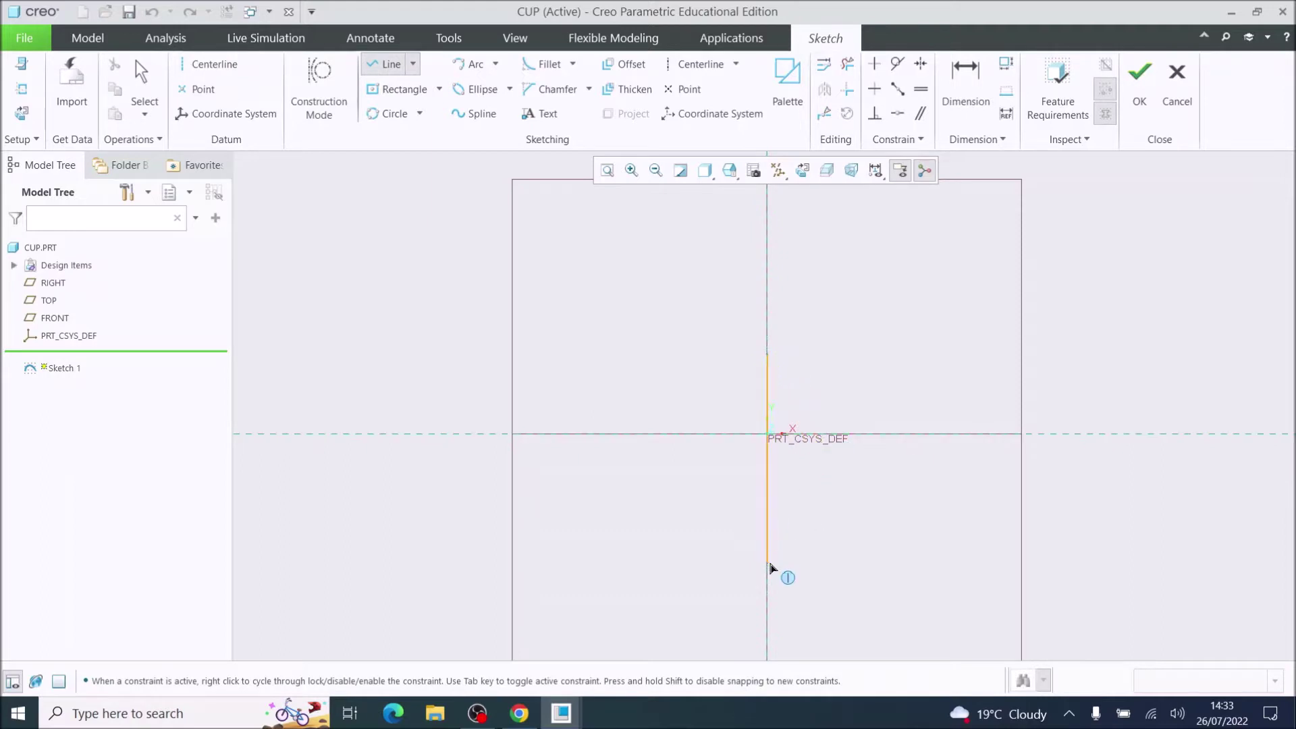
click(769, 563)
middle_click(852, 532)
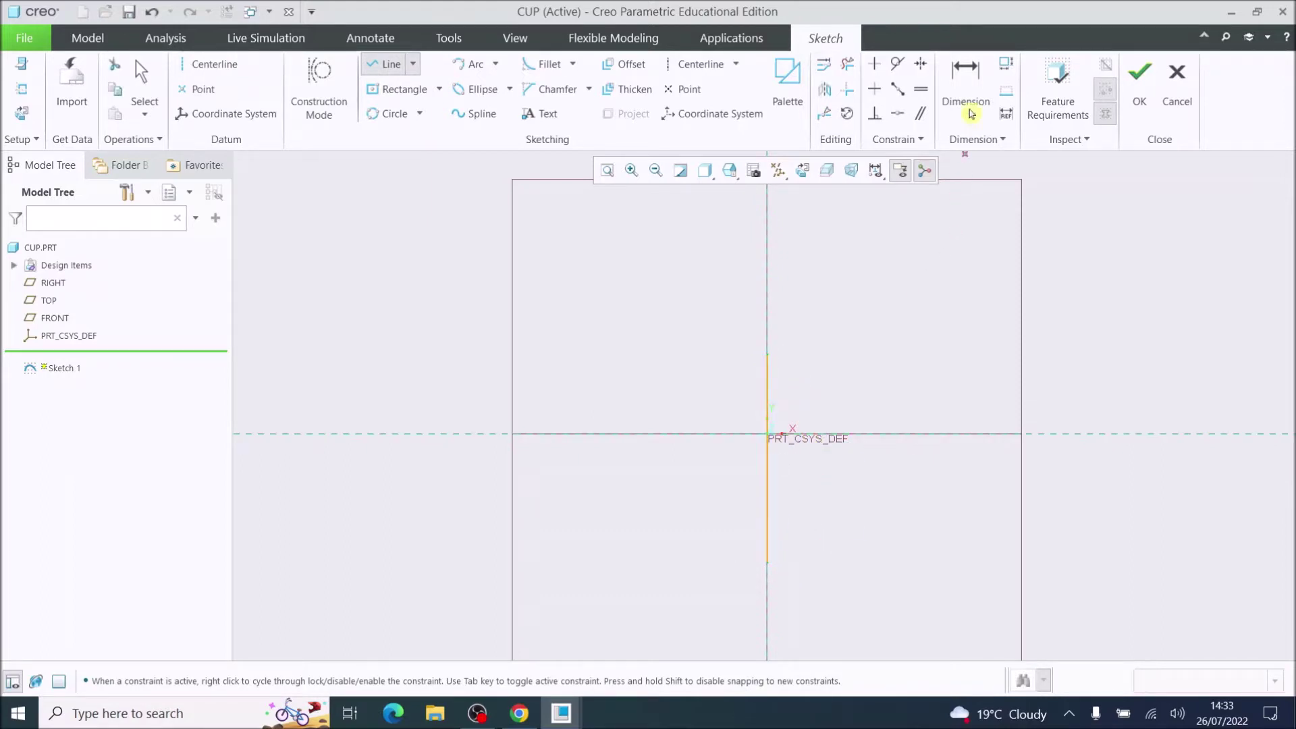
Dimension the vertical line's length and set it to 100.
click(966, 80)
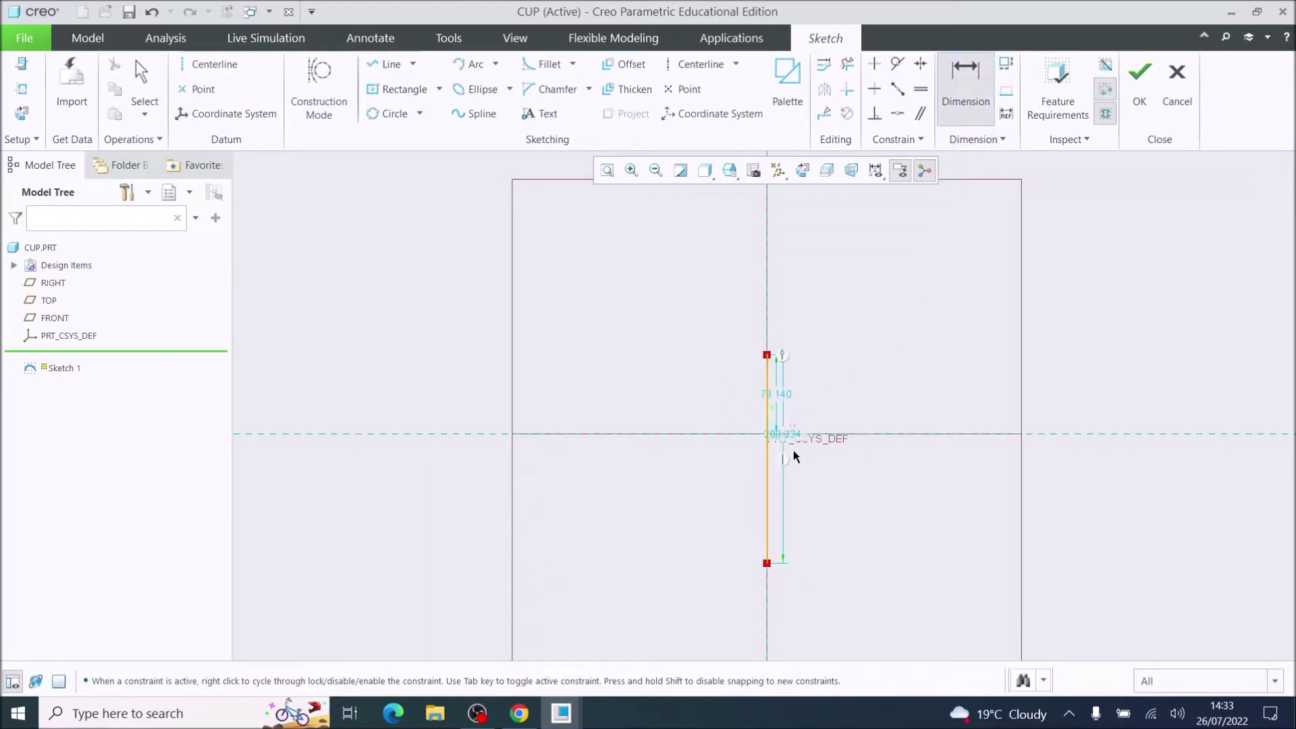
click(769, 452)
middle_click(781, 439)
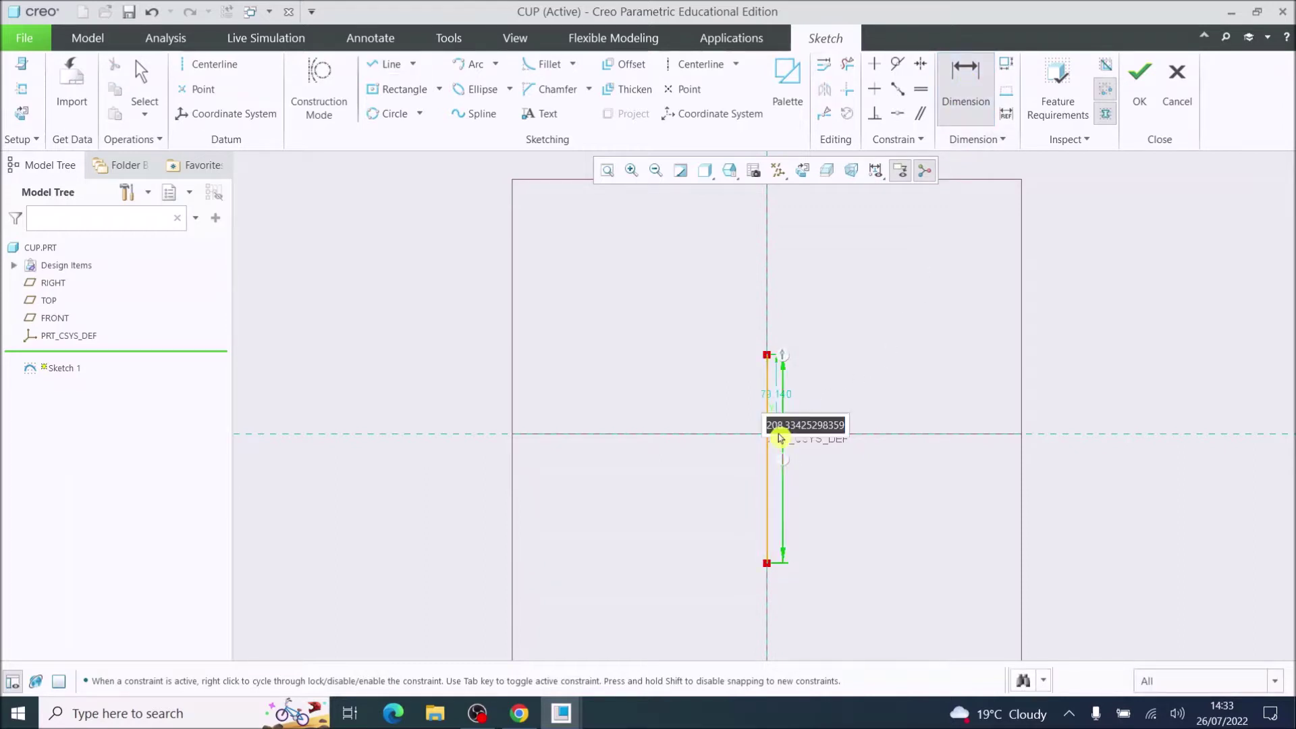
text(100)
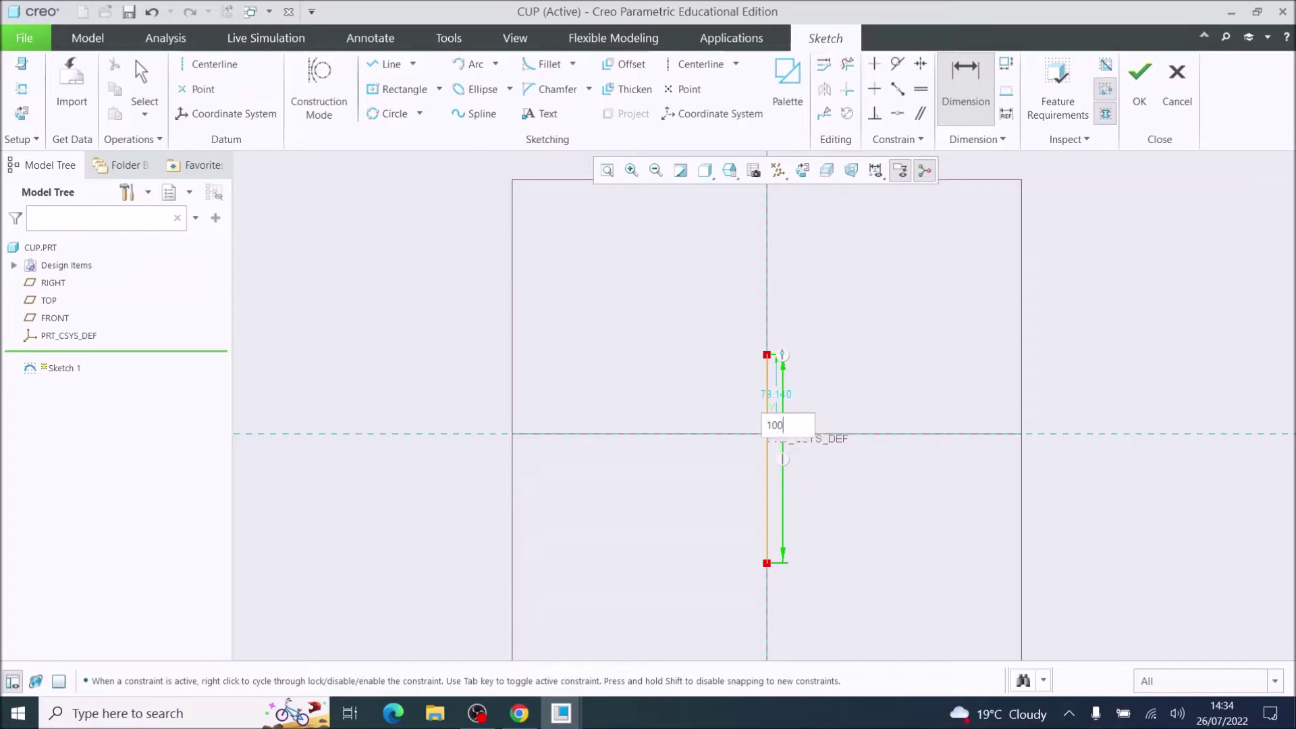
key(Return)
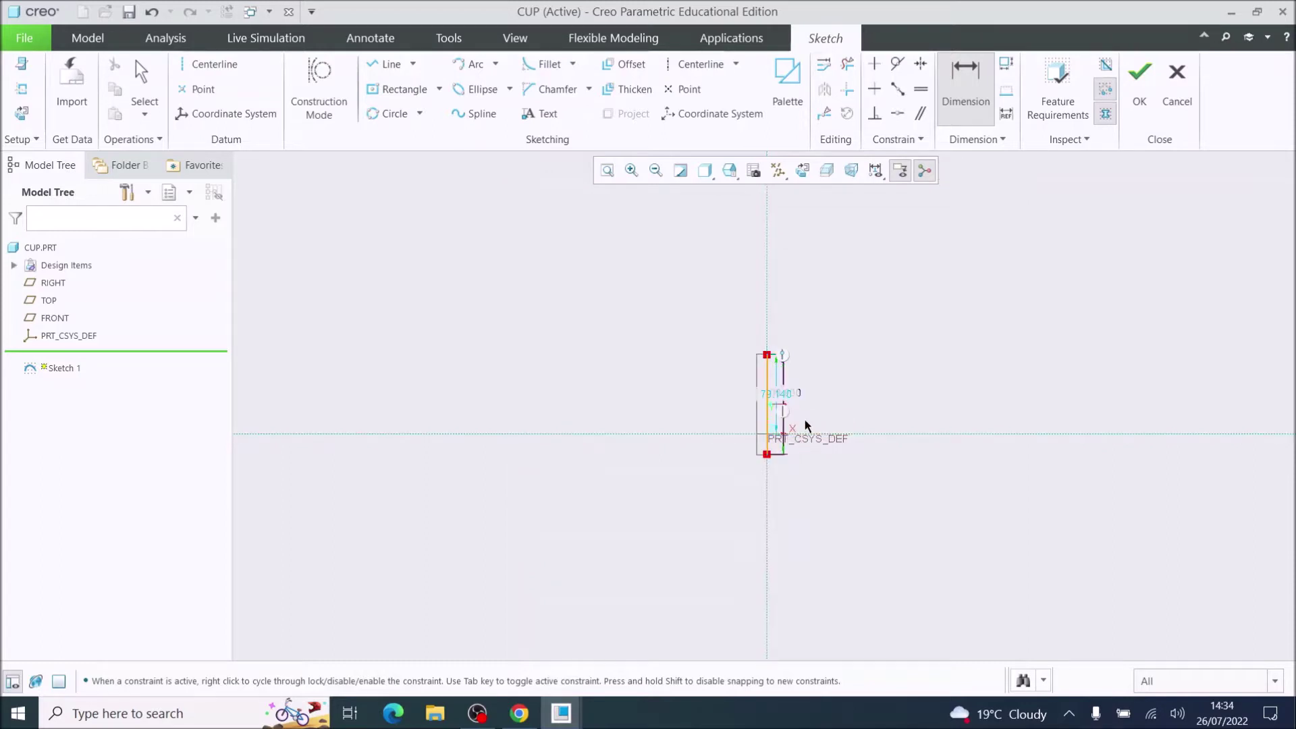
Set the distance from the vertical line's upper end to the horizontal reference to 50.
scroll(779, 432, up, 5)
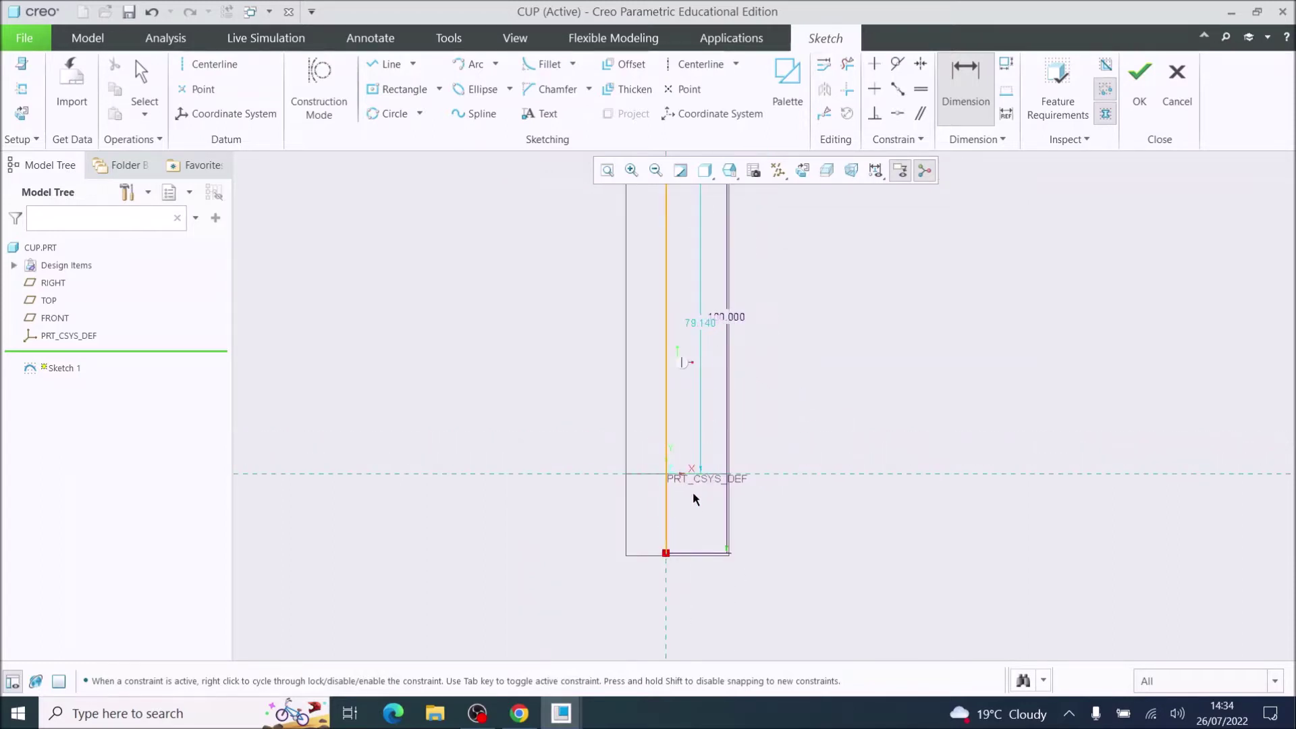
scroll(751, 349, down, 4)
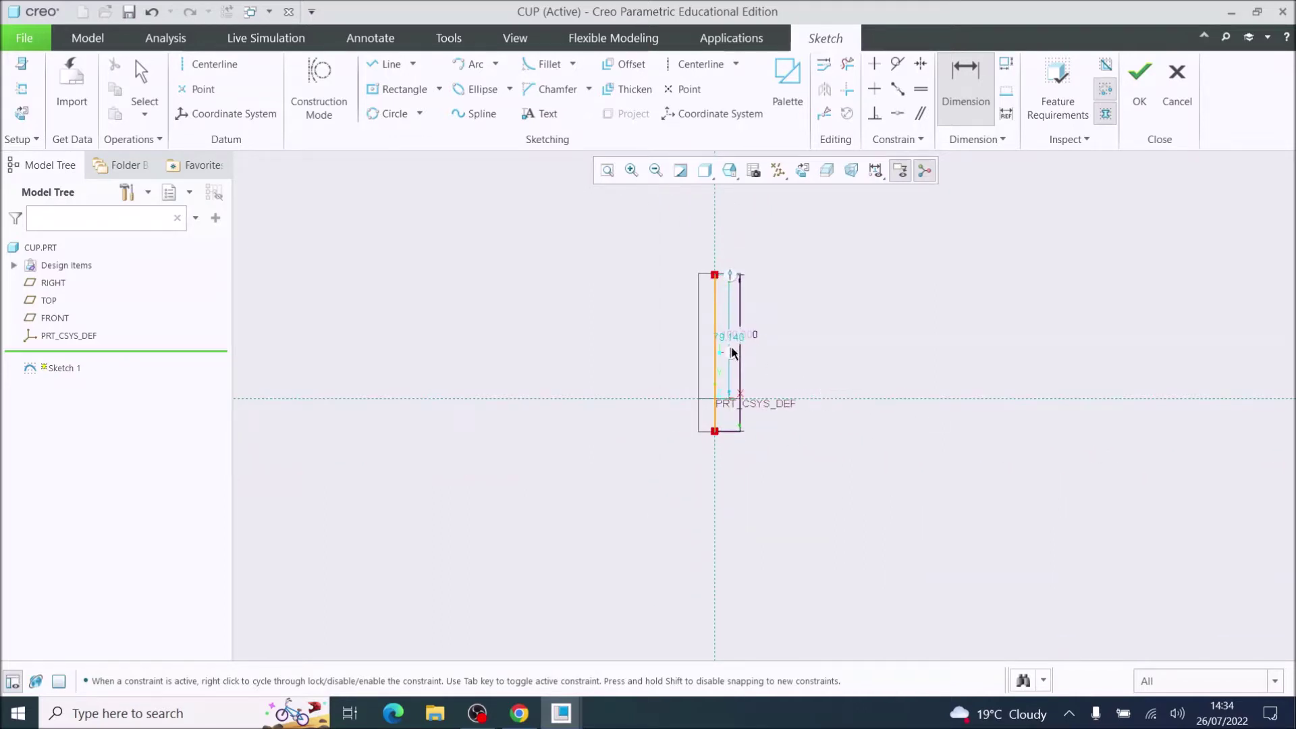
double_click(729, 338)
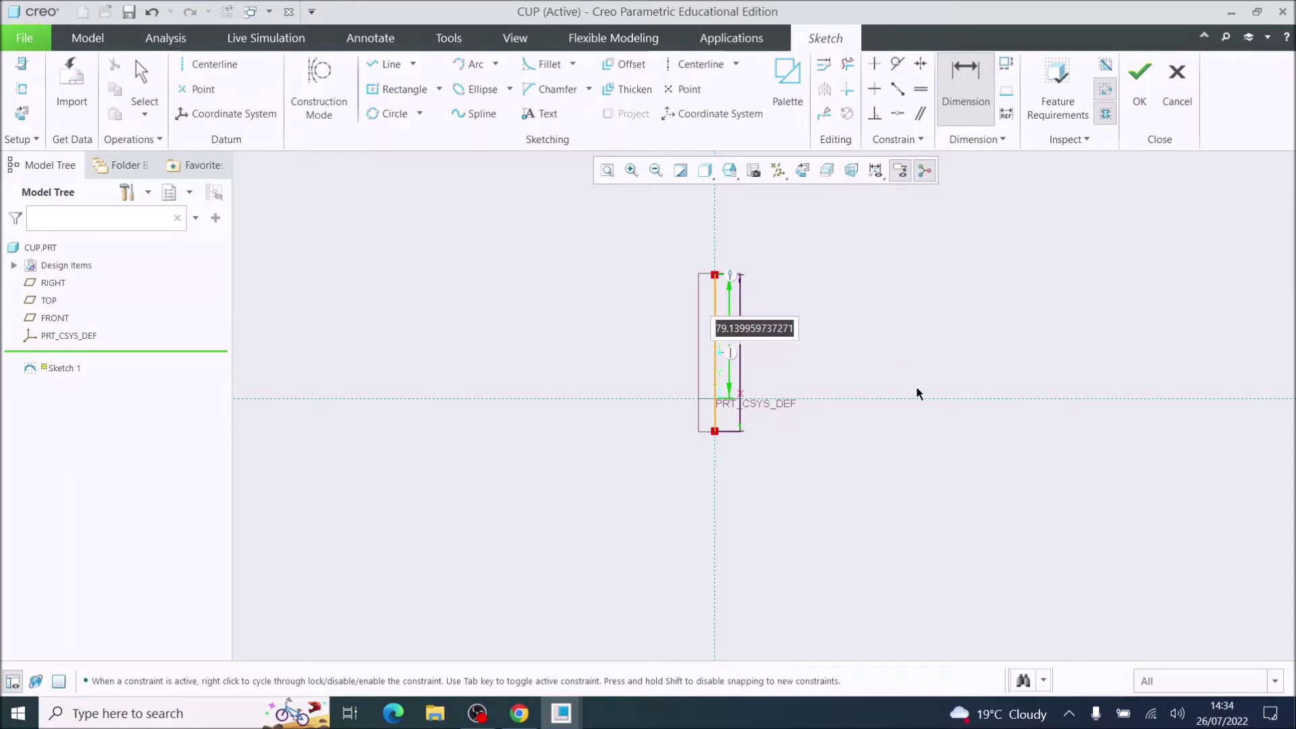
text(5)
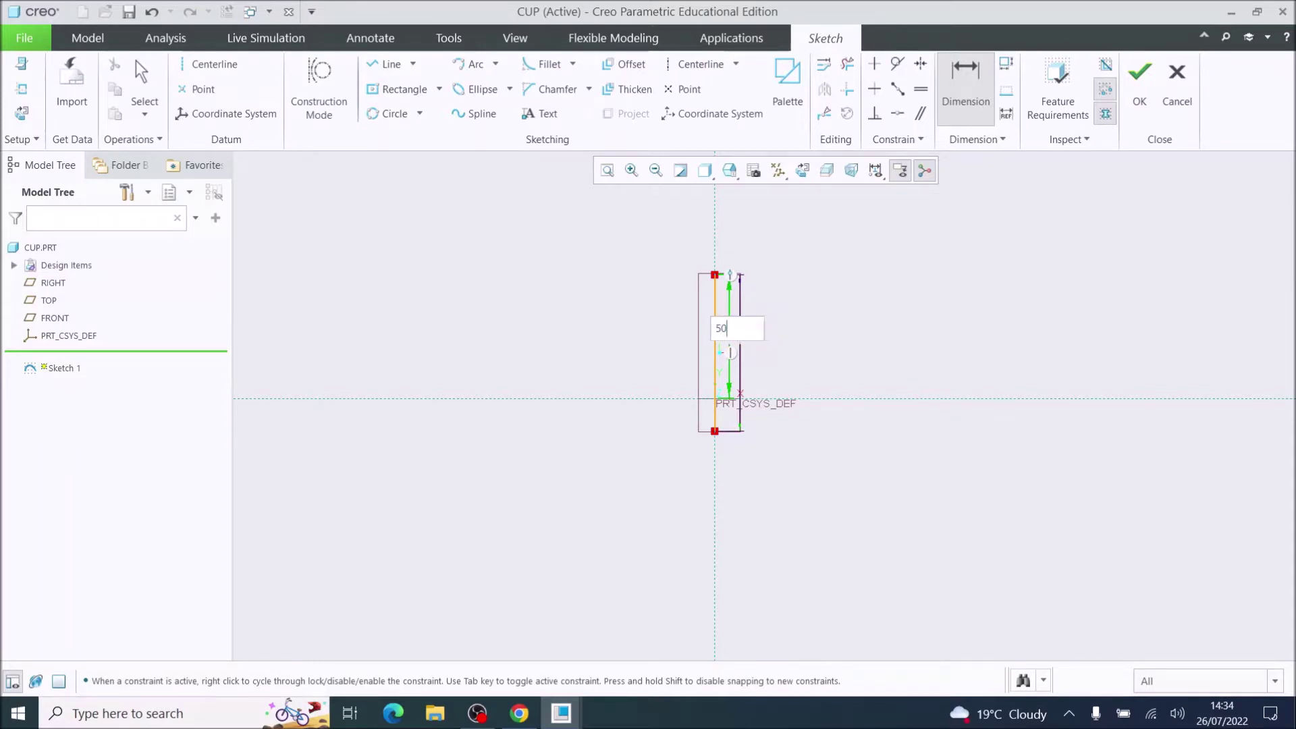
text(0)
key(Return)
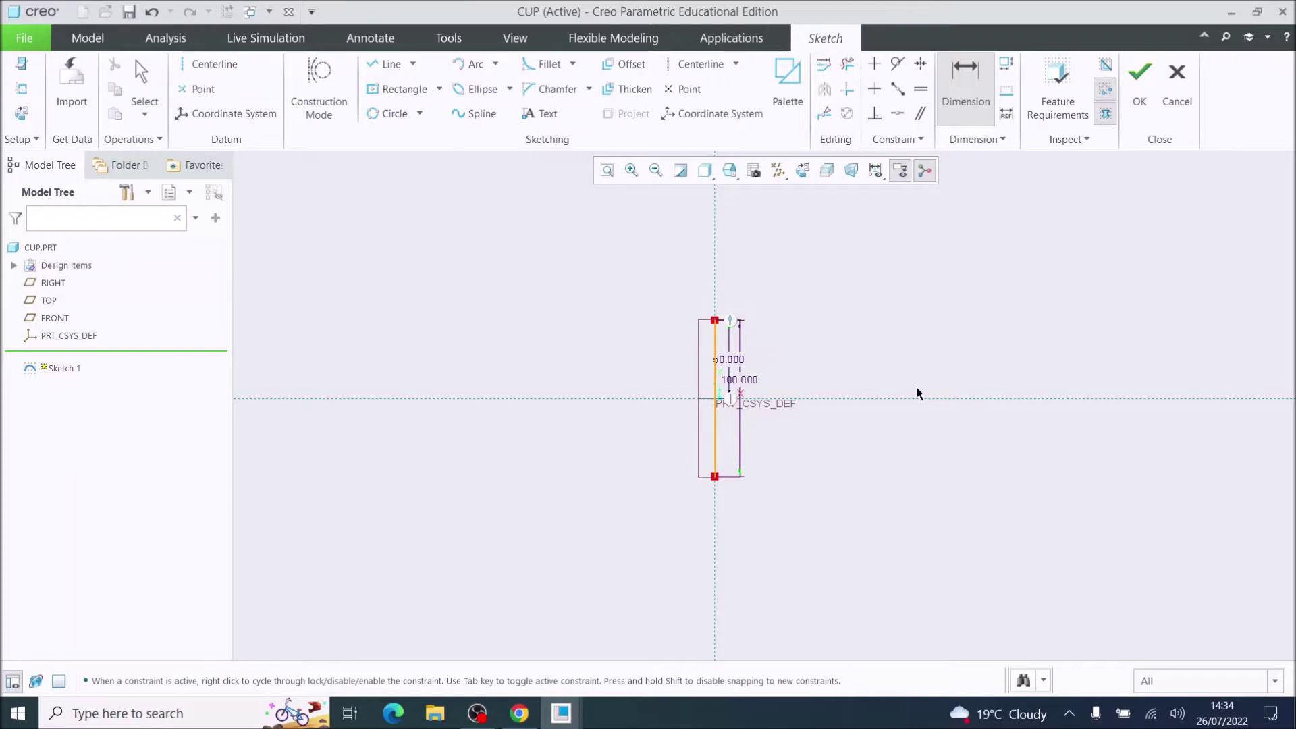
Draw a horizontal line leftward from the vertical line's upper end and set its length to 45.
scroll(717, 405, up, 3)
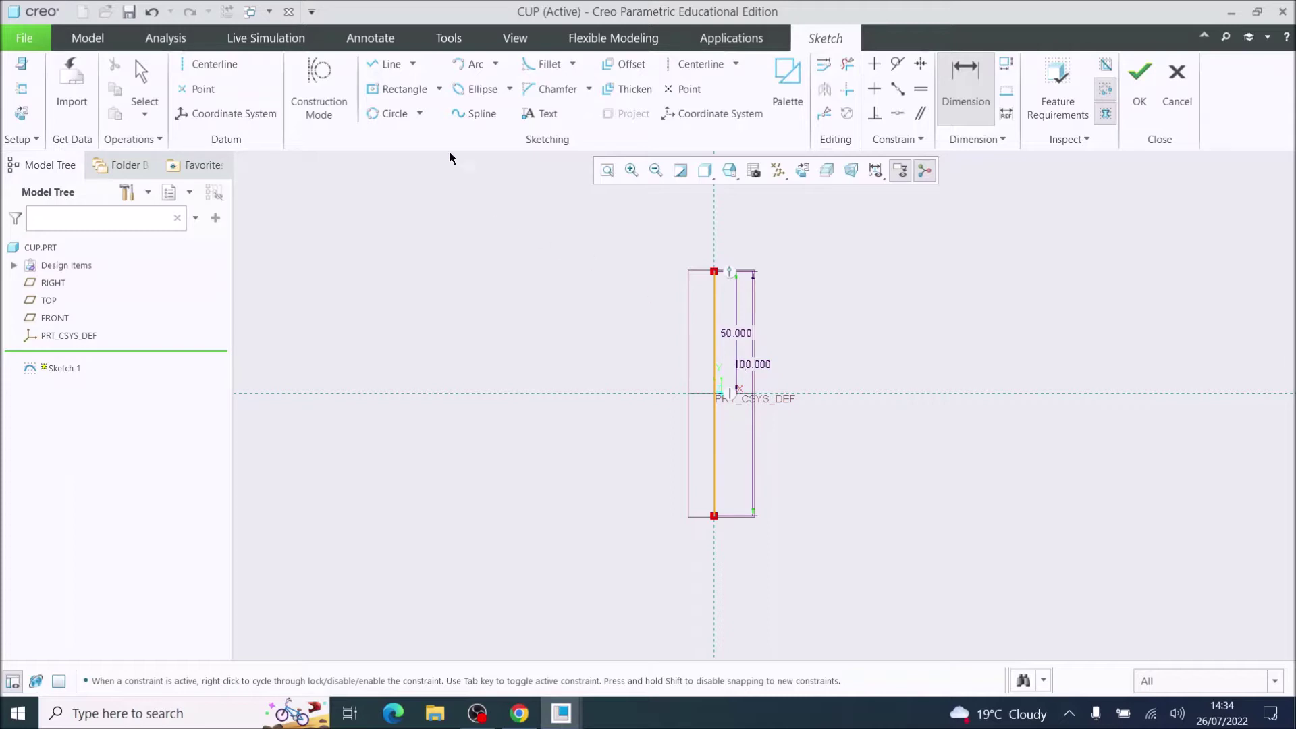
click(377, 69)
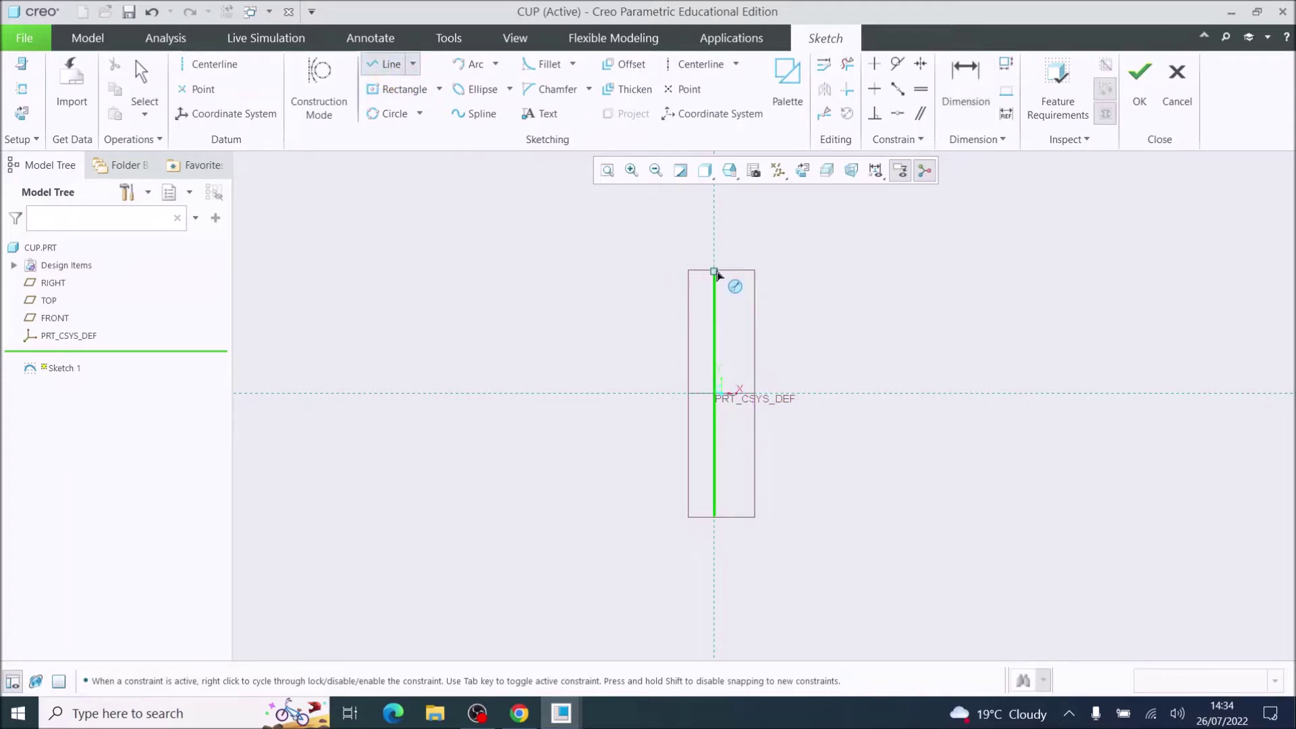
click(716, 272)
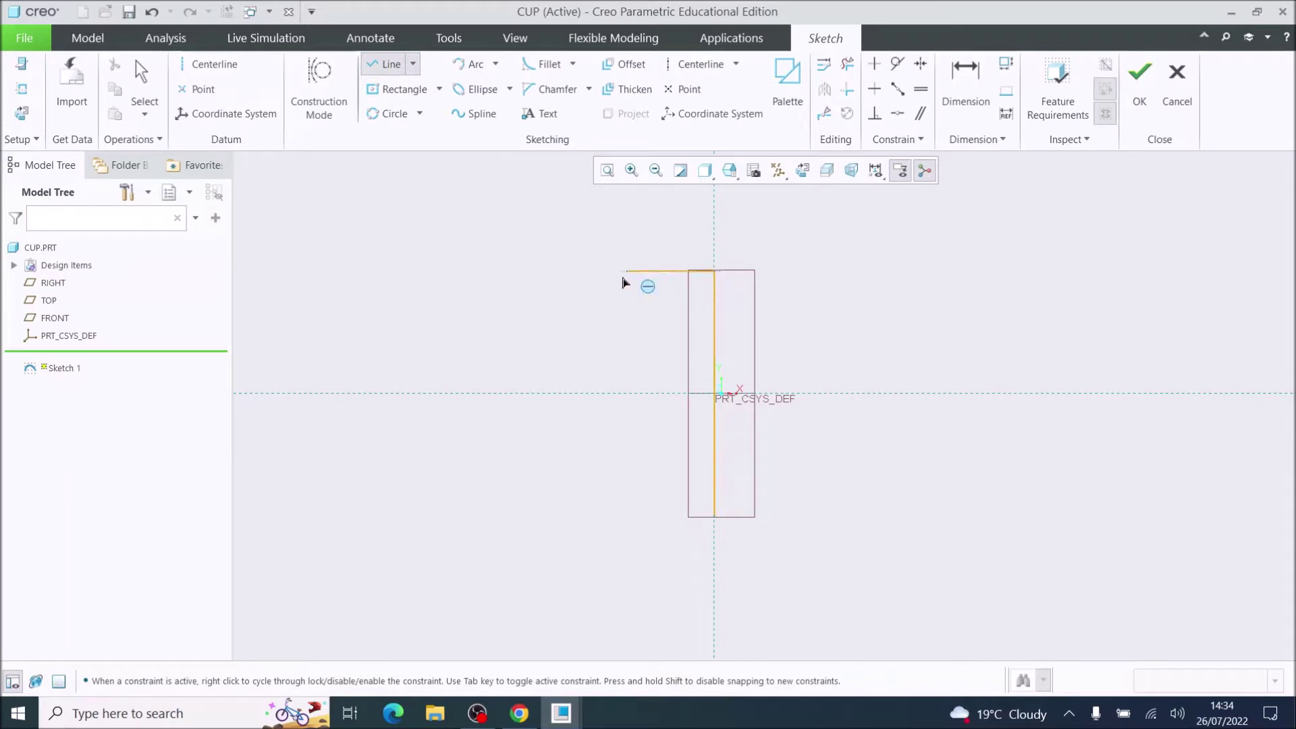
click(577, 272)
middle_click(547, 246)
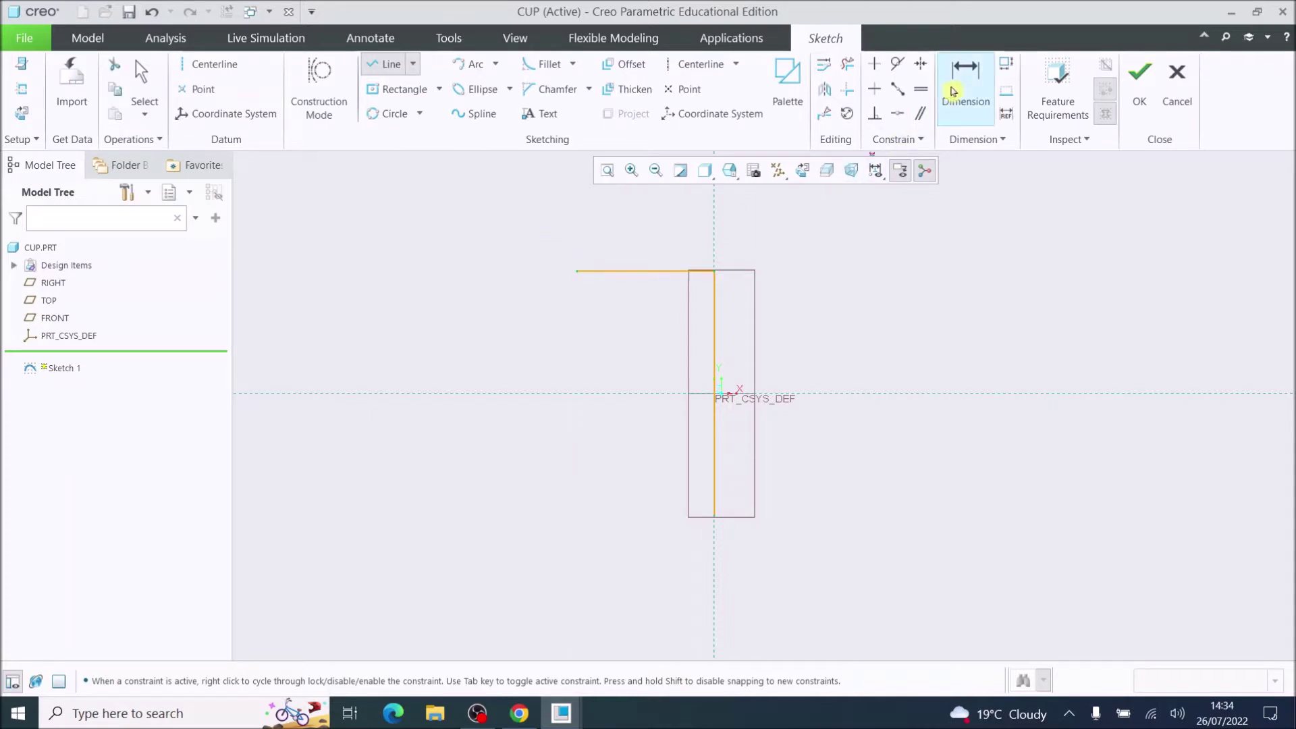
click(962, 87)
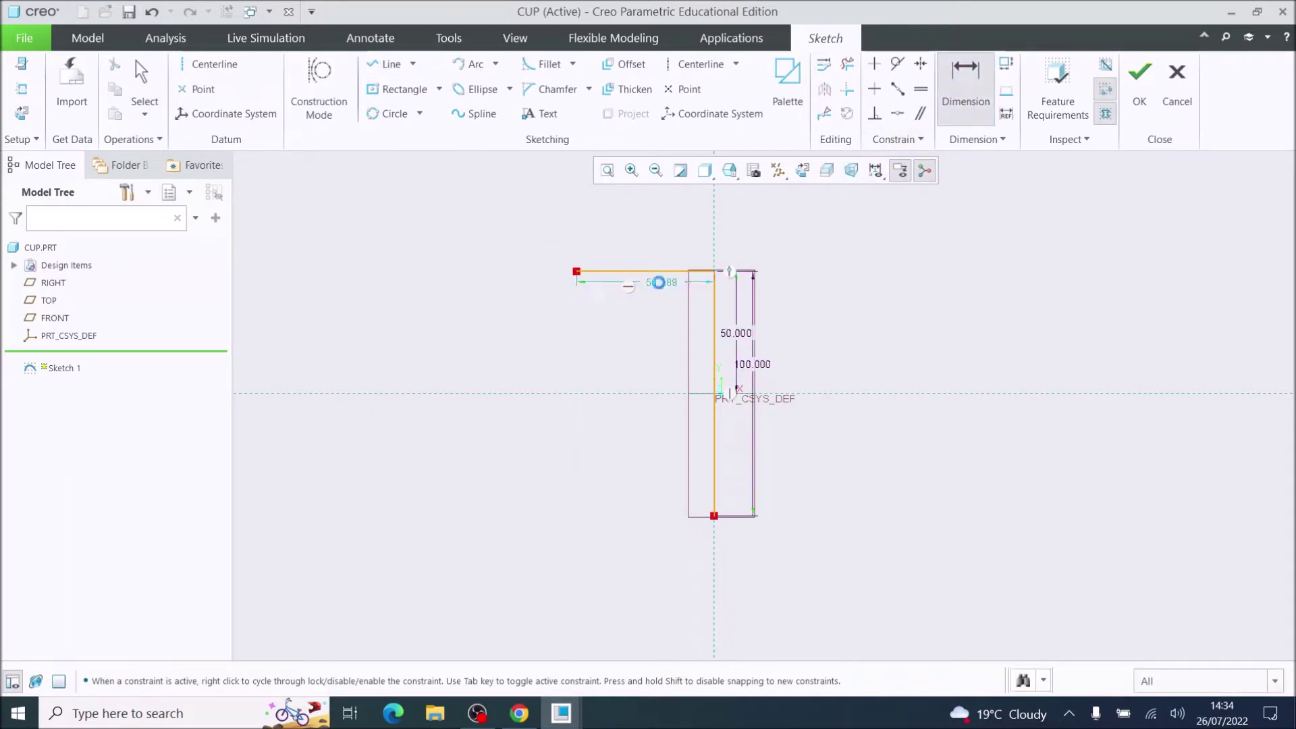
double_click(661, 282)
text(4)
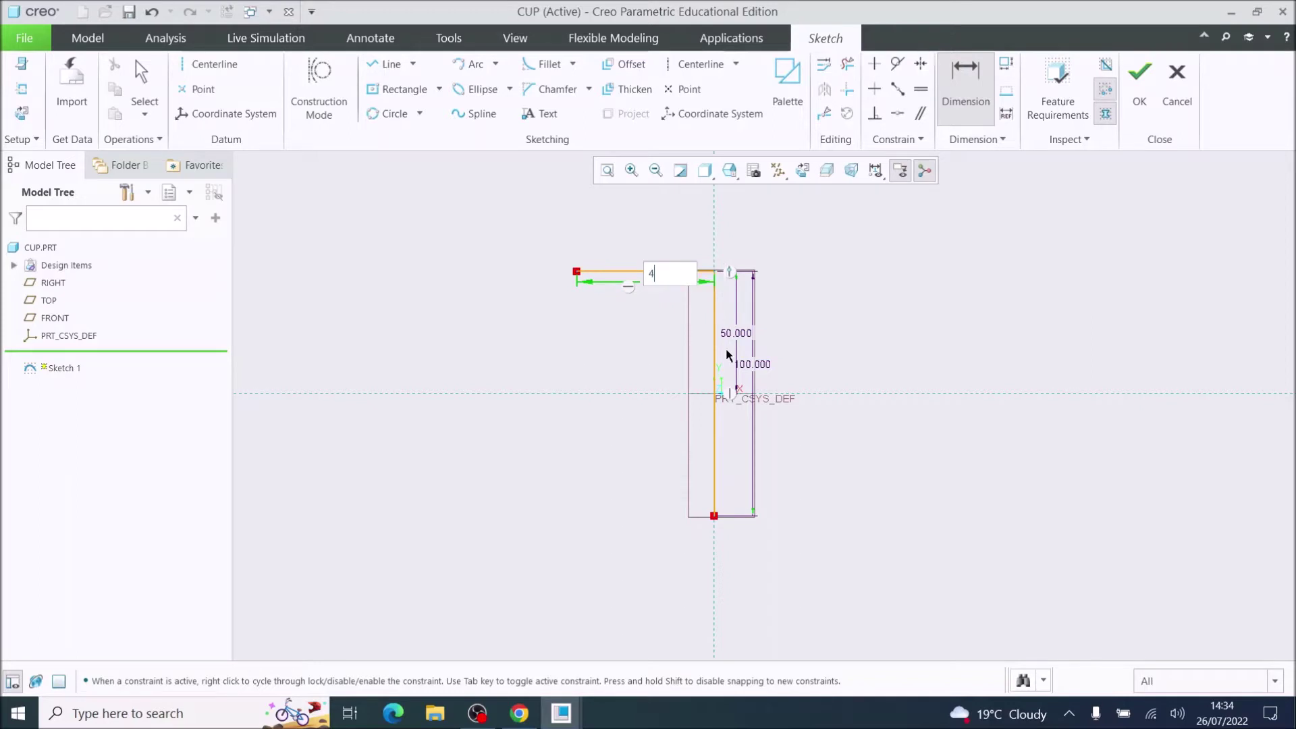
text(5)
key(Return)
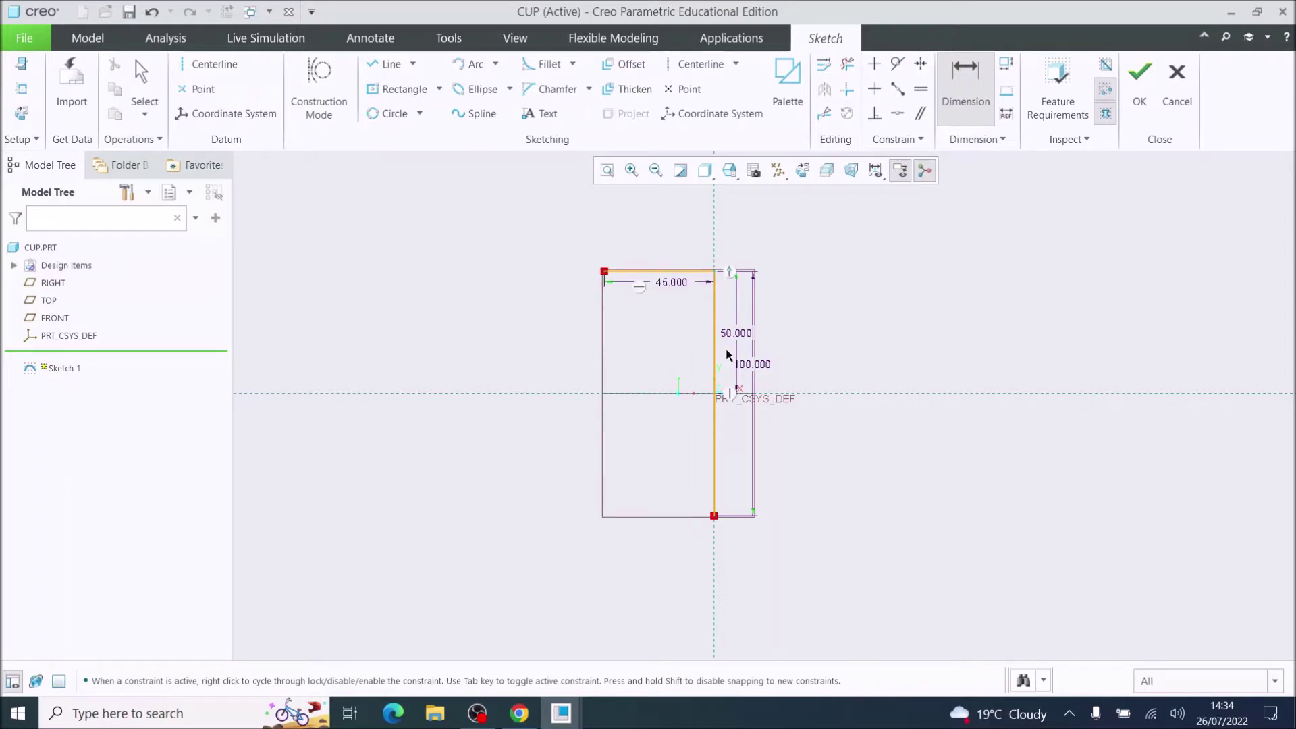
Draw a horizontal line leftward from the vertical line's lower end and set its length to 25.
click(386, 64)
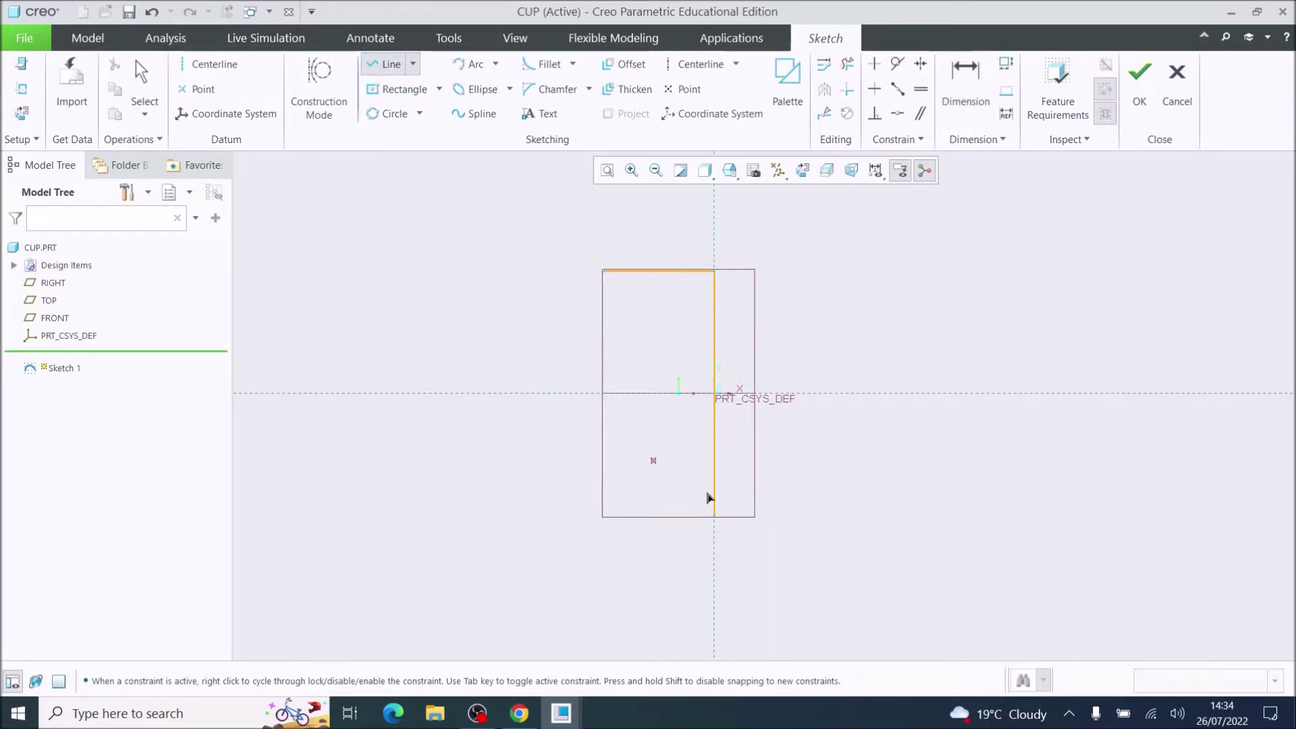
click(713, 518)
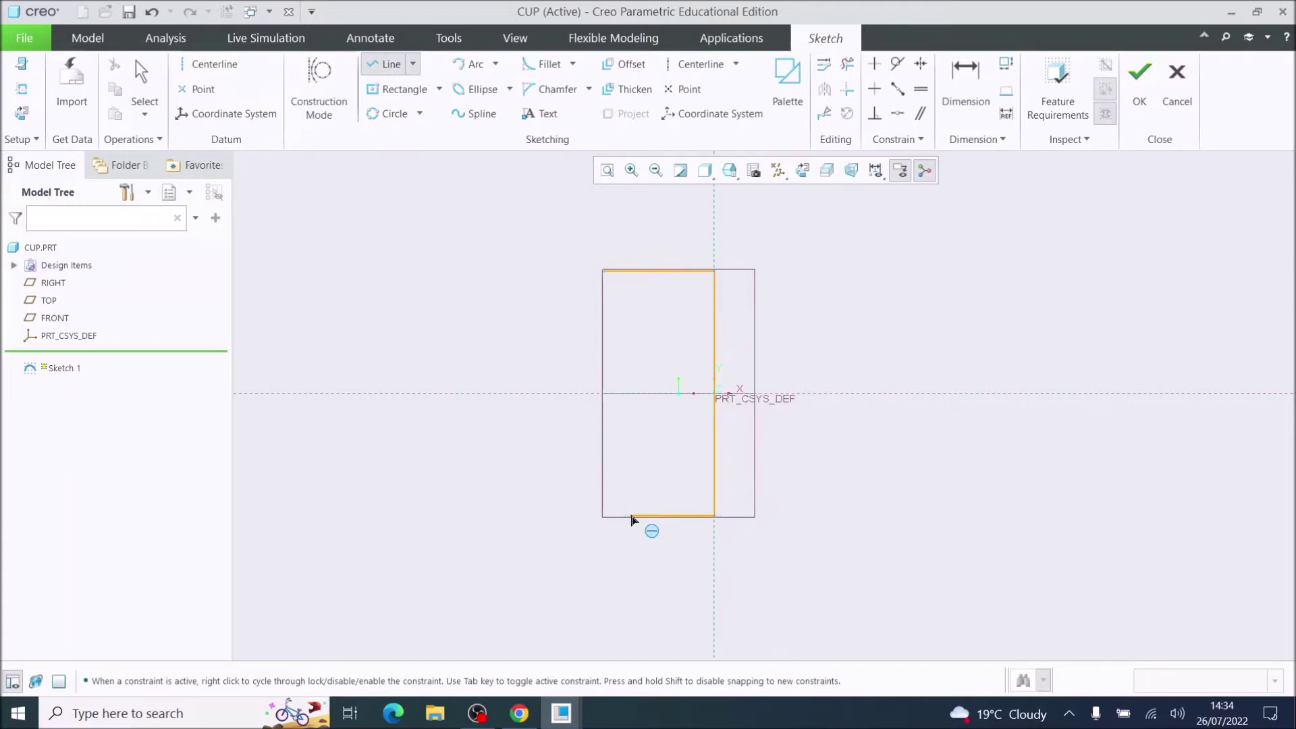
click(632, 518)
middle_click(589, 588)
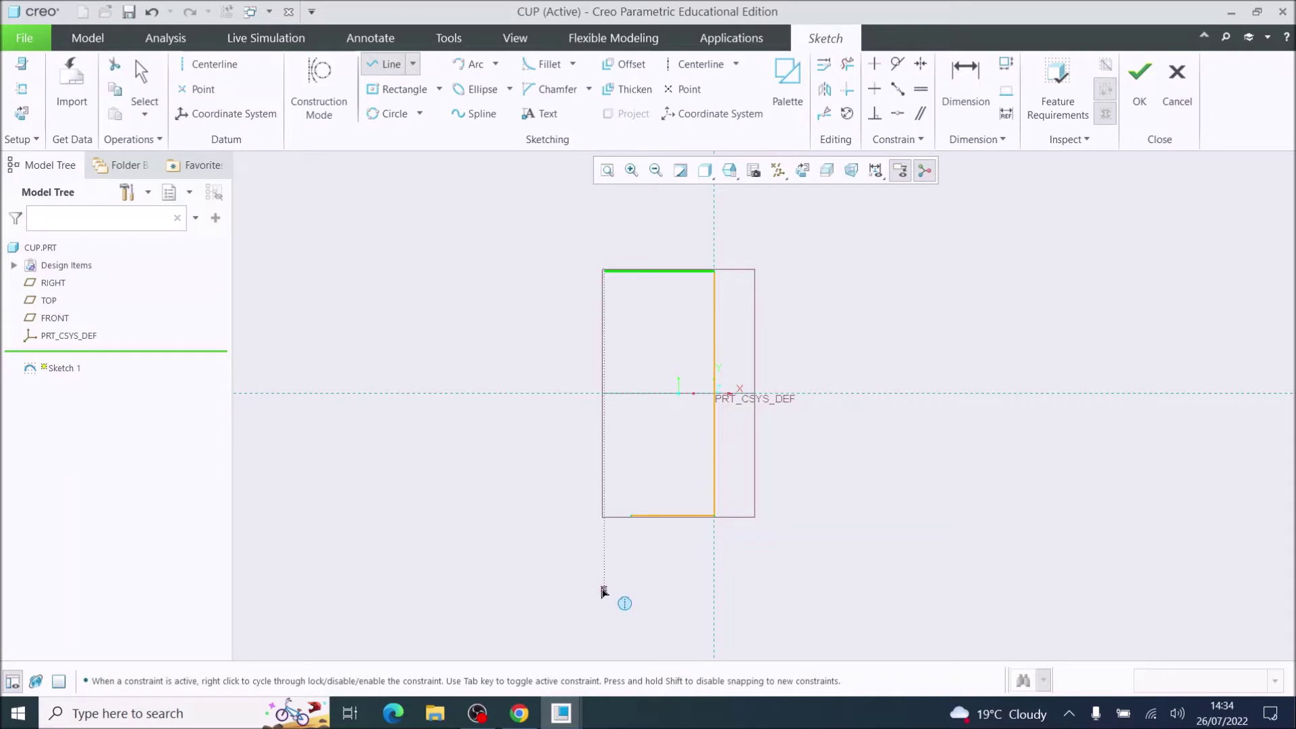
click(965, 77)
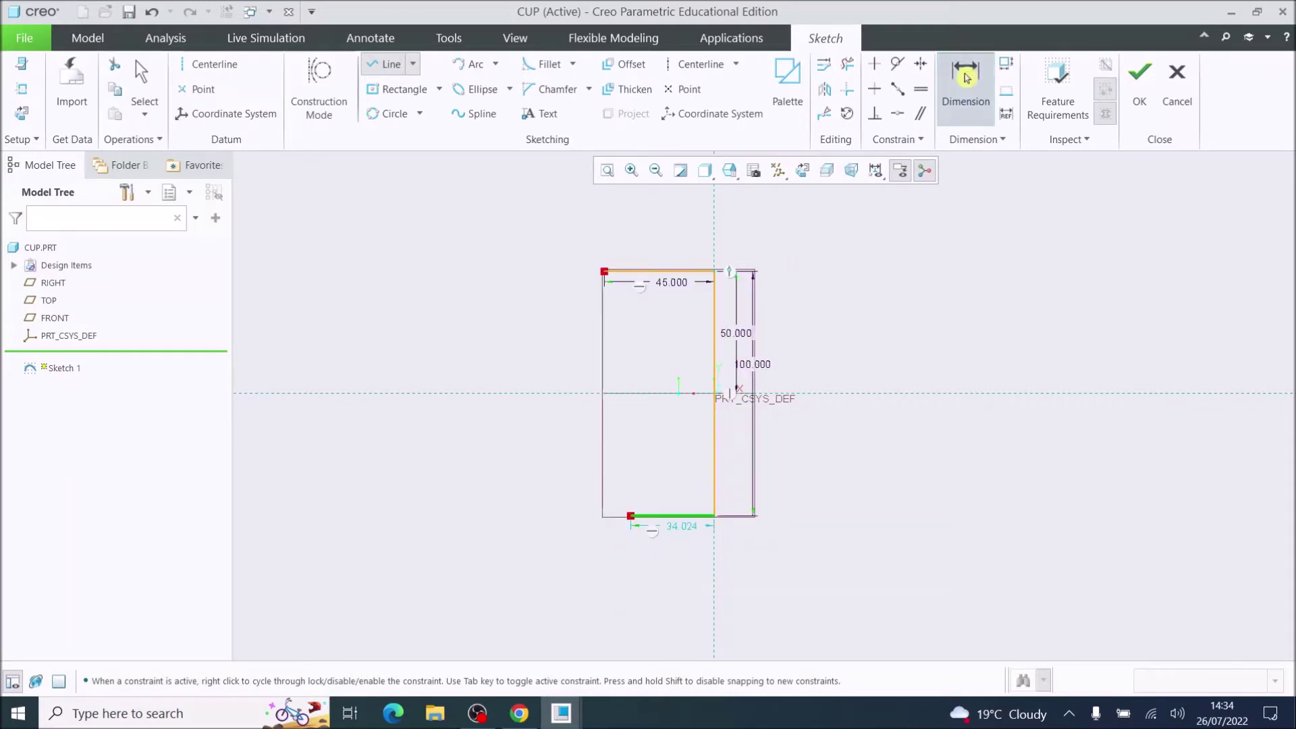
double_click(681, 526)
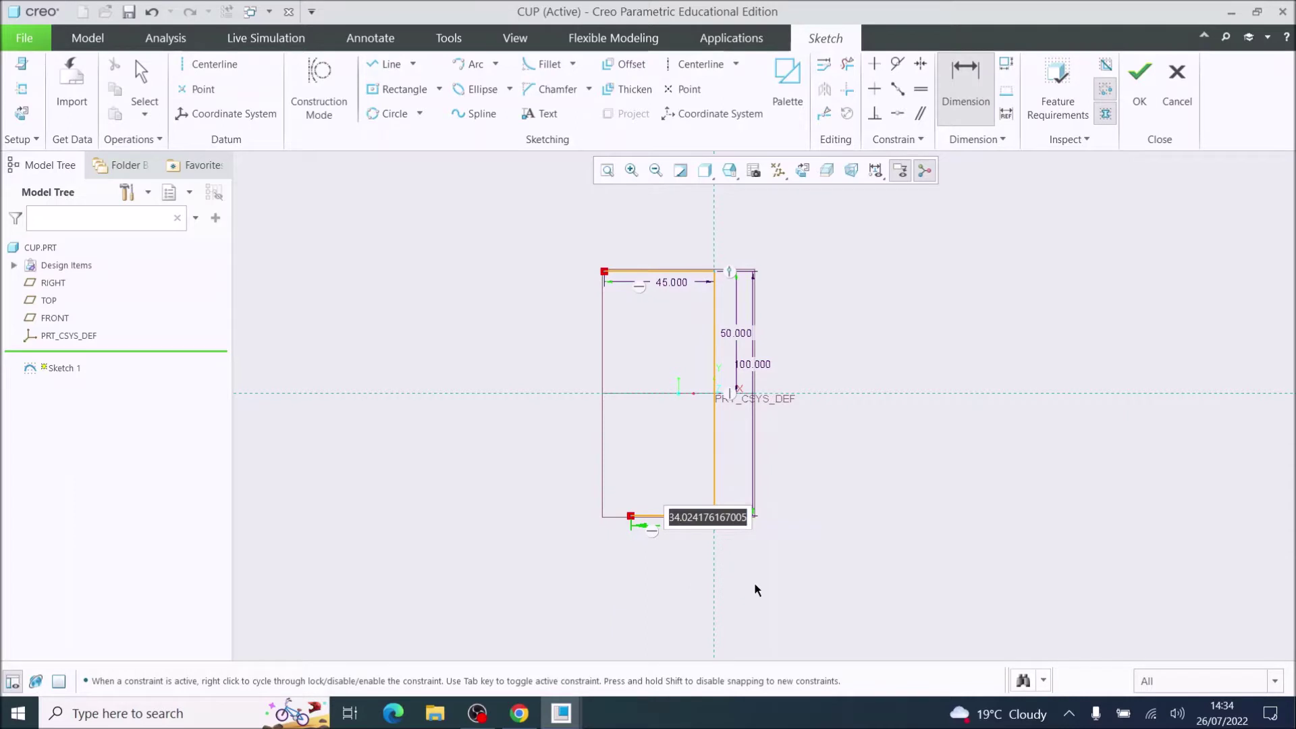
text(25)
key(Return)
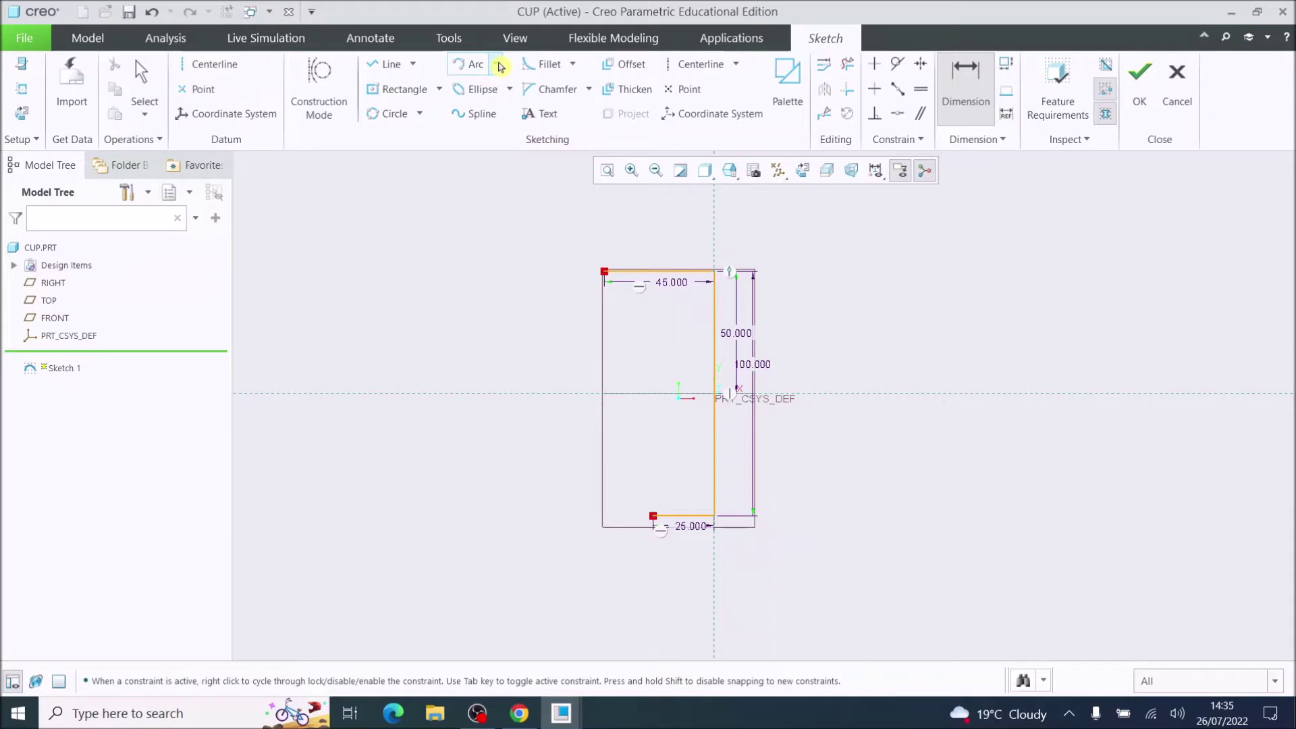
Draw a 3-point arc bulging outward between the free ends of the upper and lower horizontal lines.
click(500, 66)
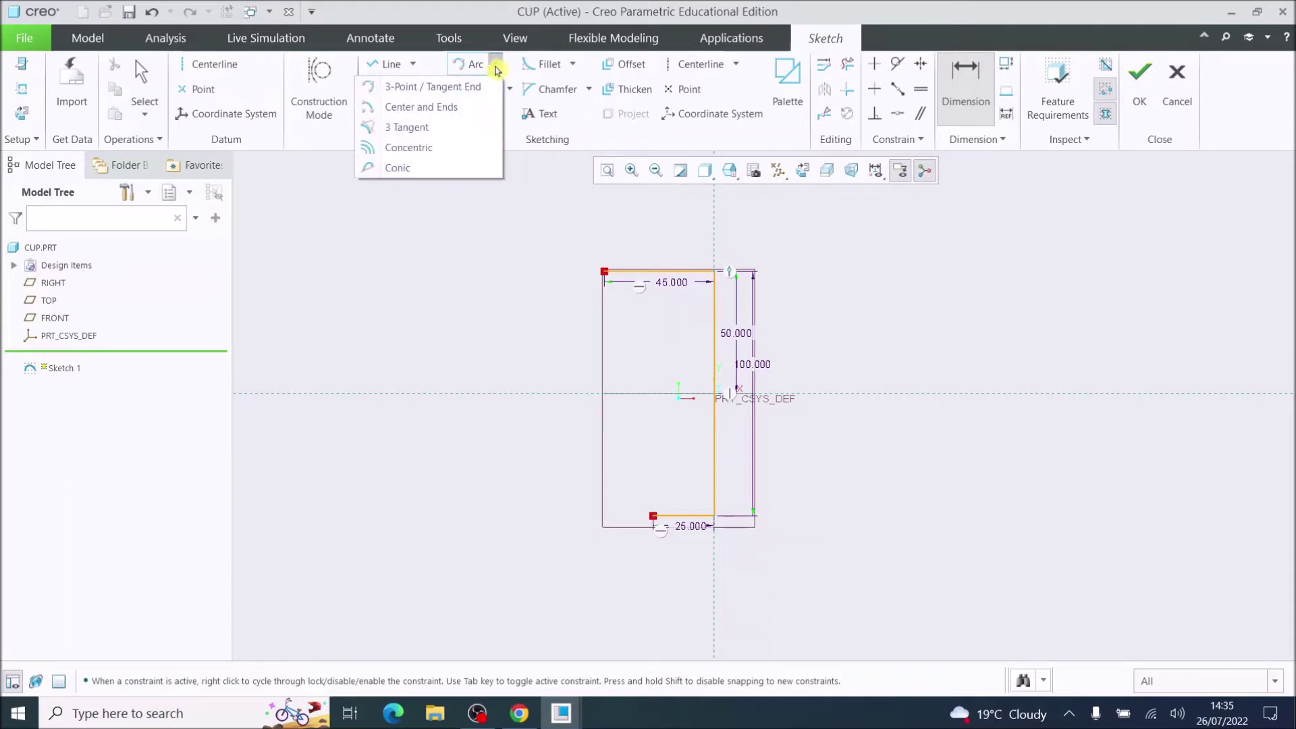
click(418, 89)
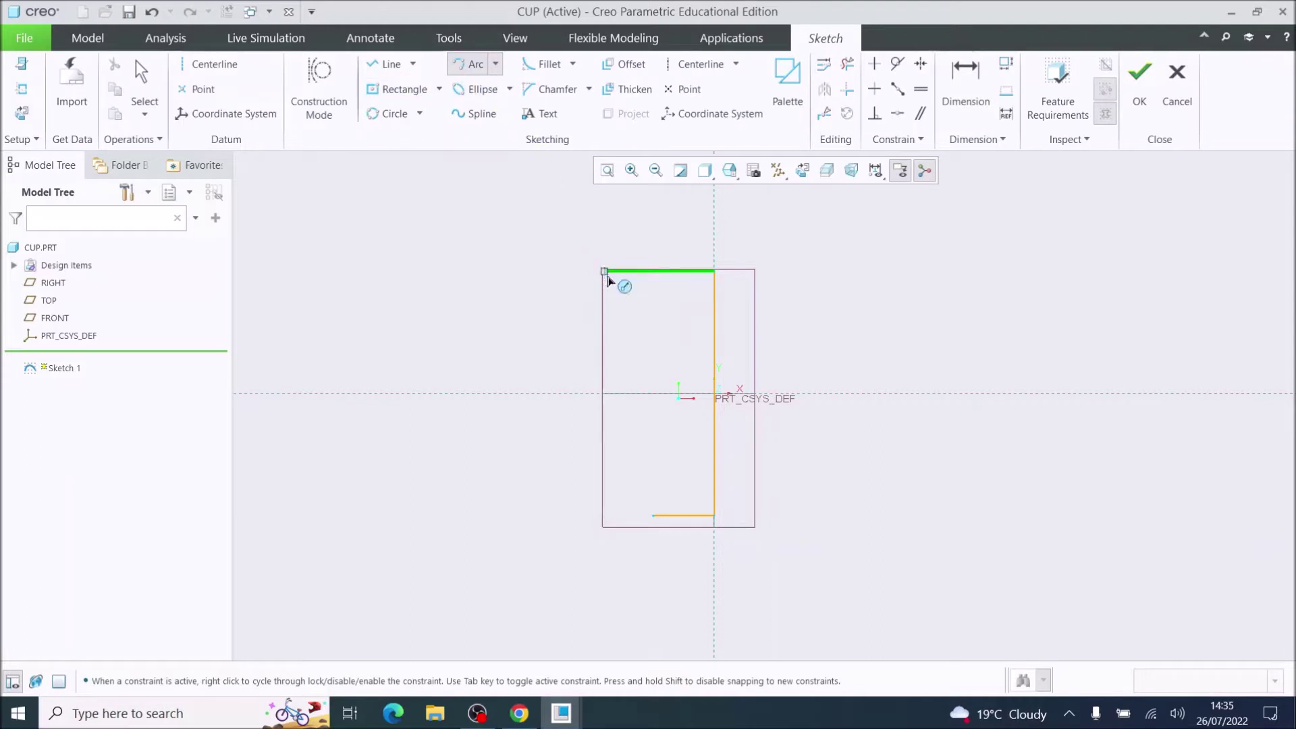
click(605, 272)
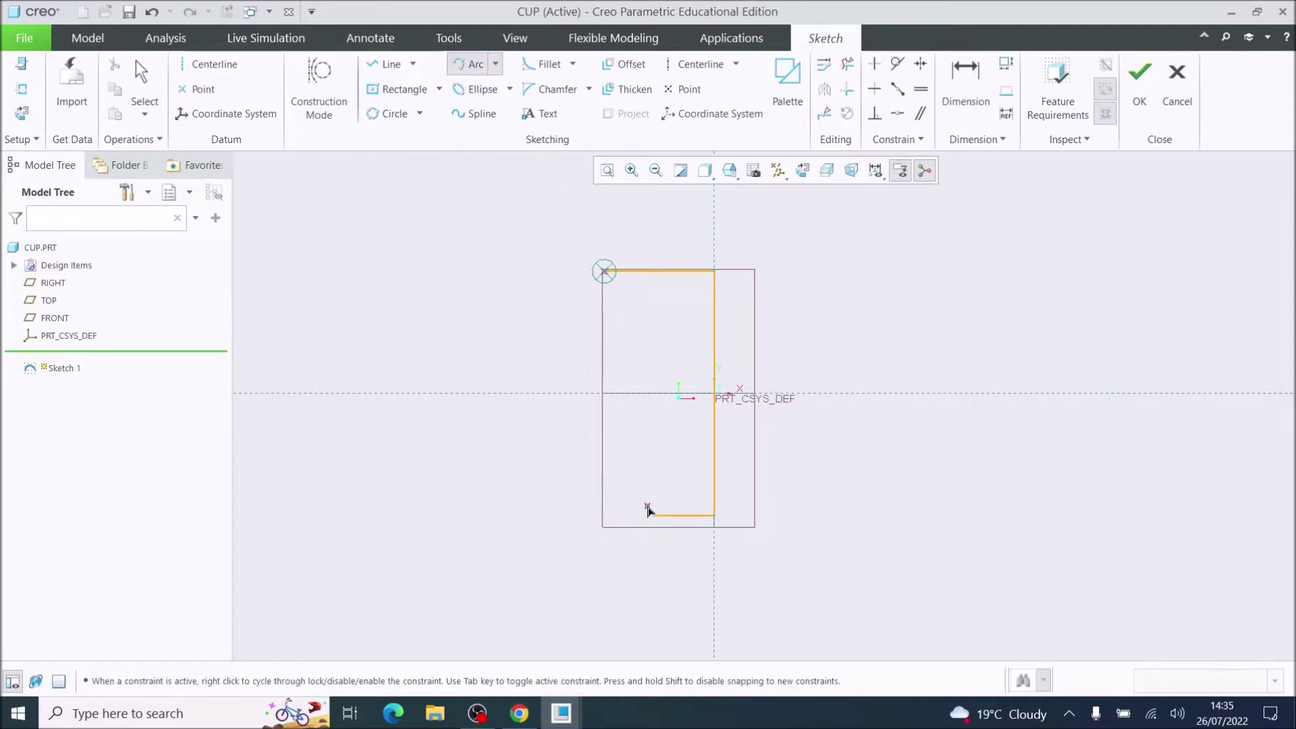
click(653, 516)
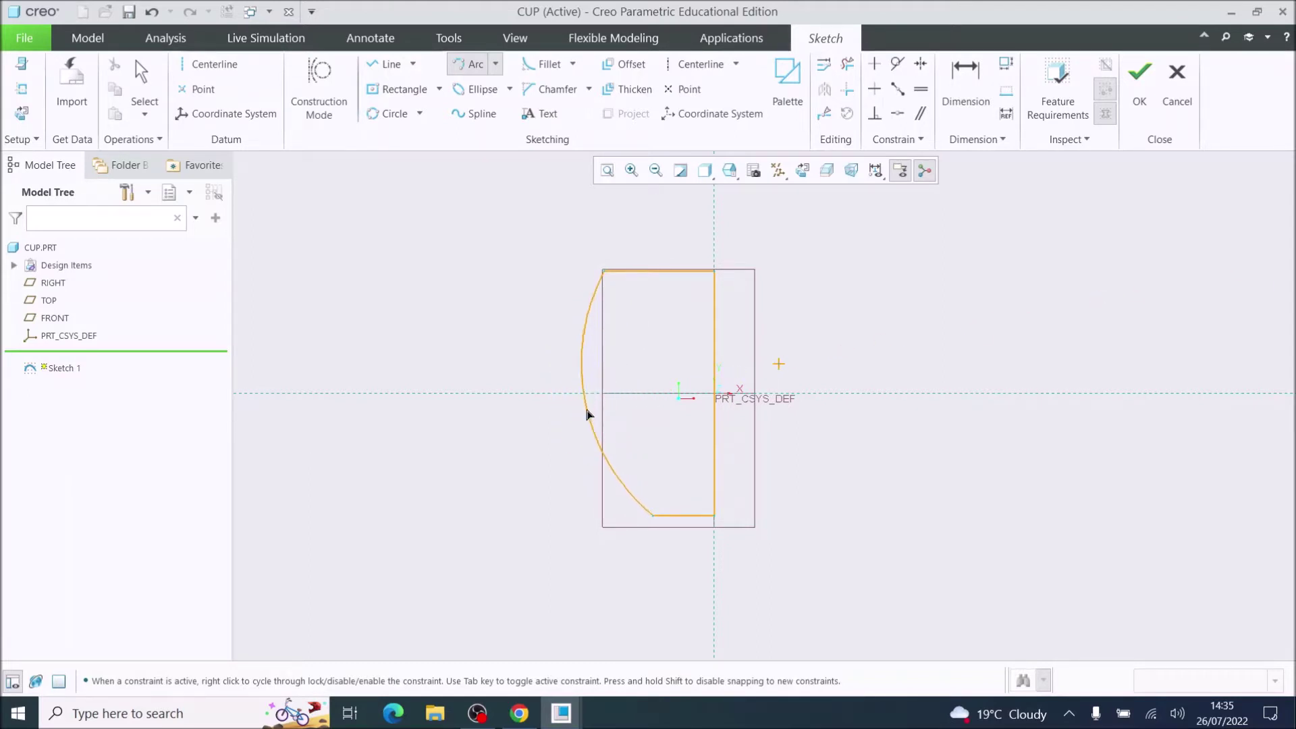
click(594, 415)
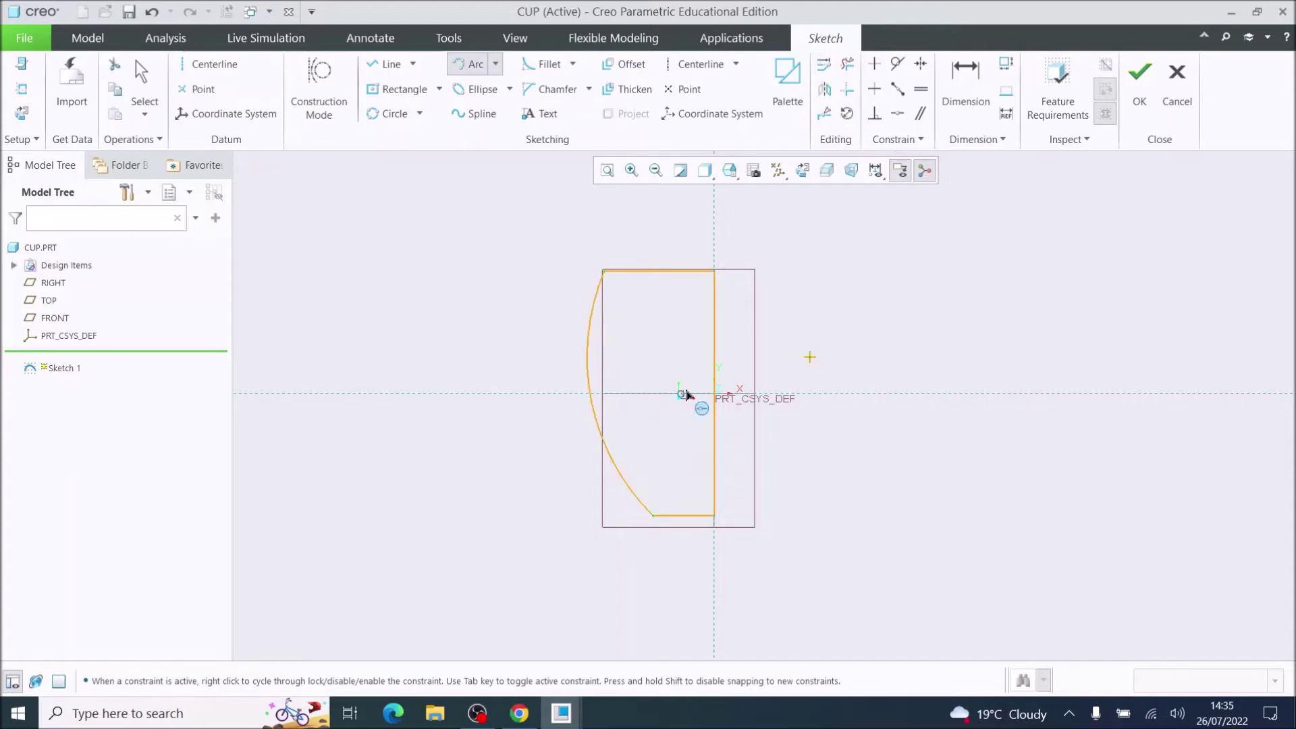
Set the side arc's radius to 100.
click(977, 80)
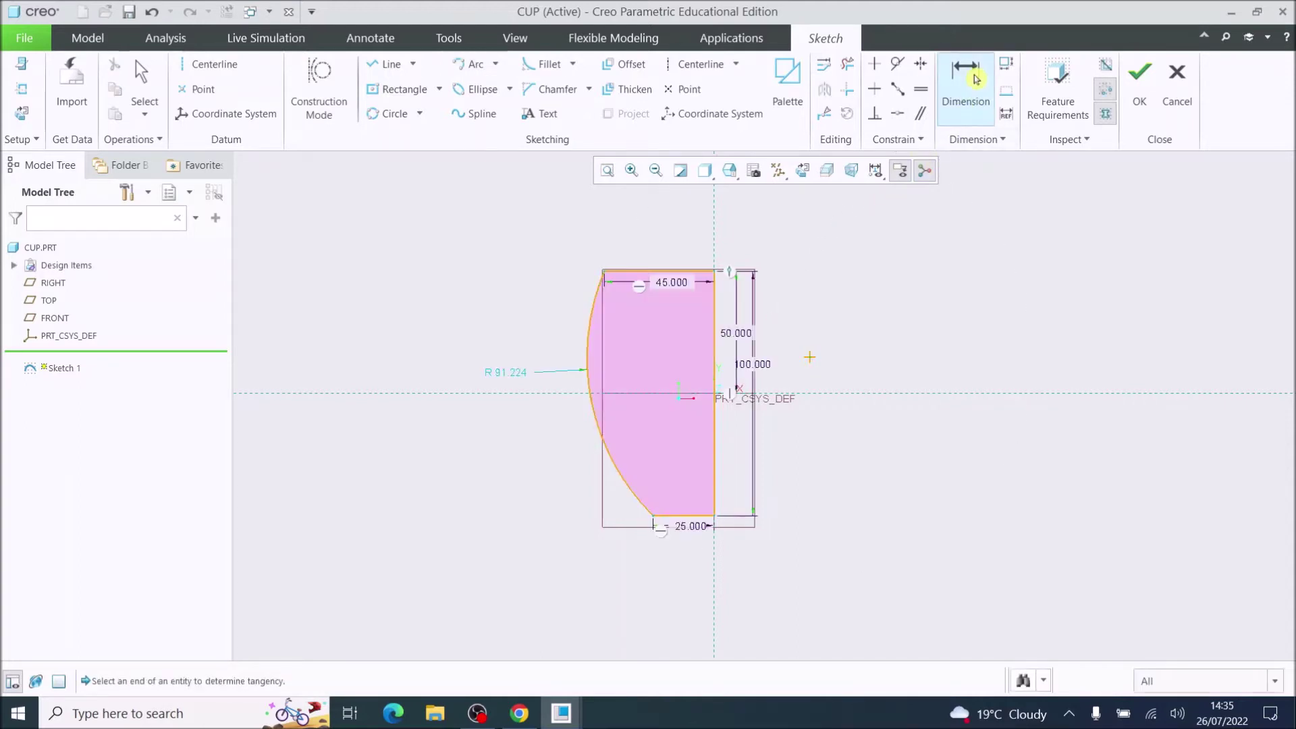
click(513, 375)
double_click(513, 375)
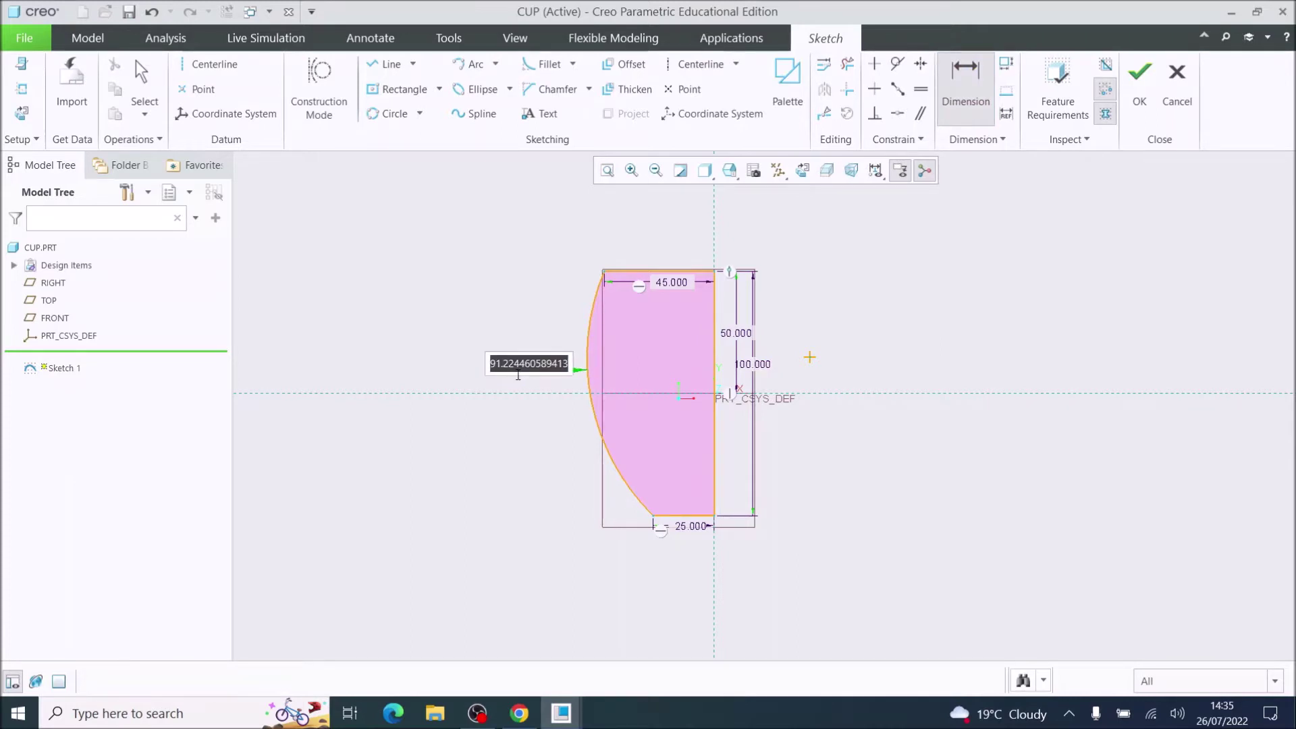
text(100)
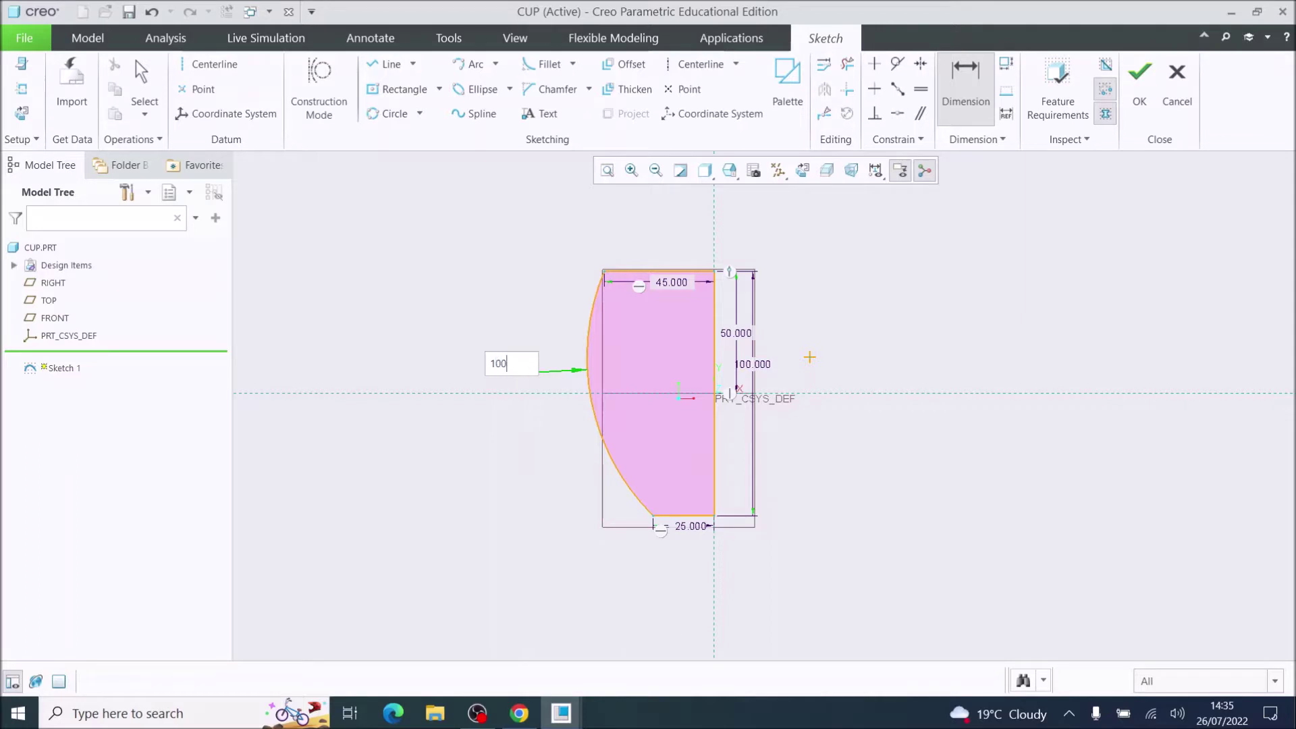
key(Return)
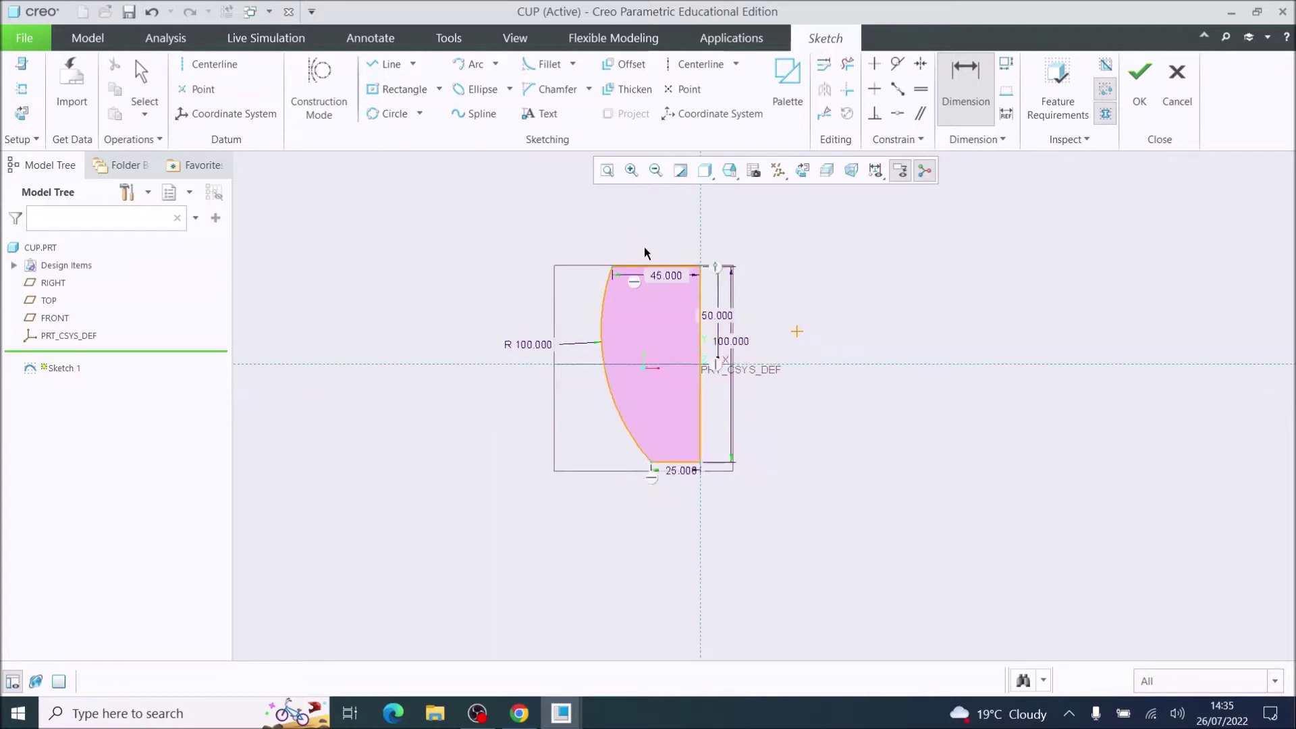
Add a vertical datum centerline along the vertical reference and finish the profile sketch.
scroll(558, 223, down, 2)
scroll(613, 298, up, 2)
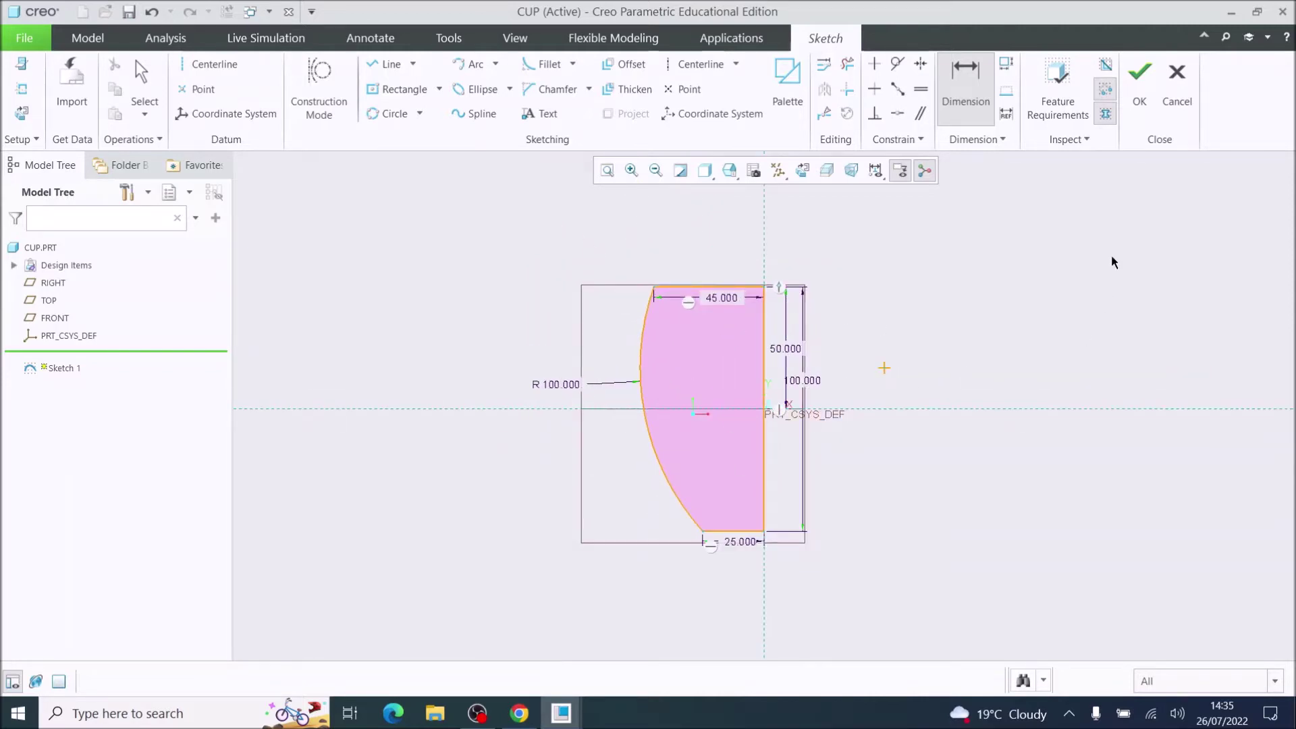
click(206, 67)
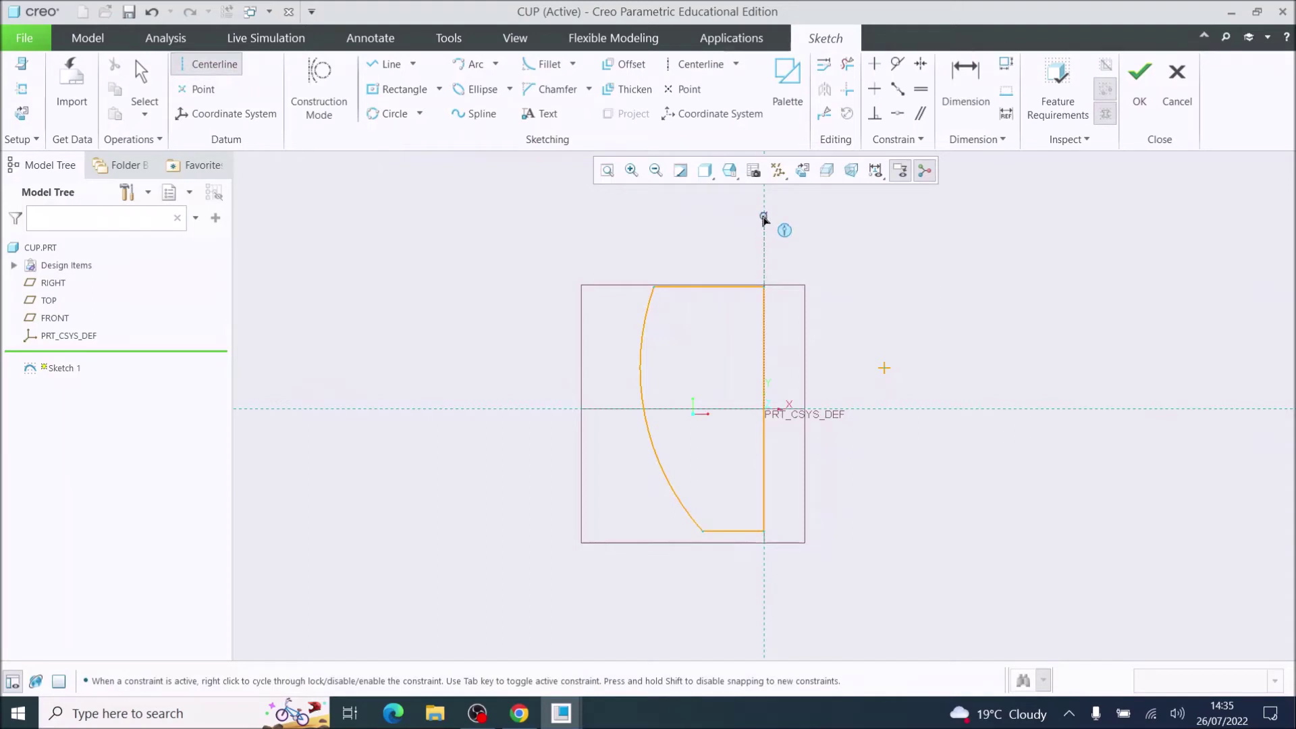
click(764, 219)
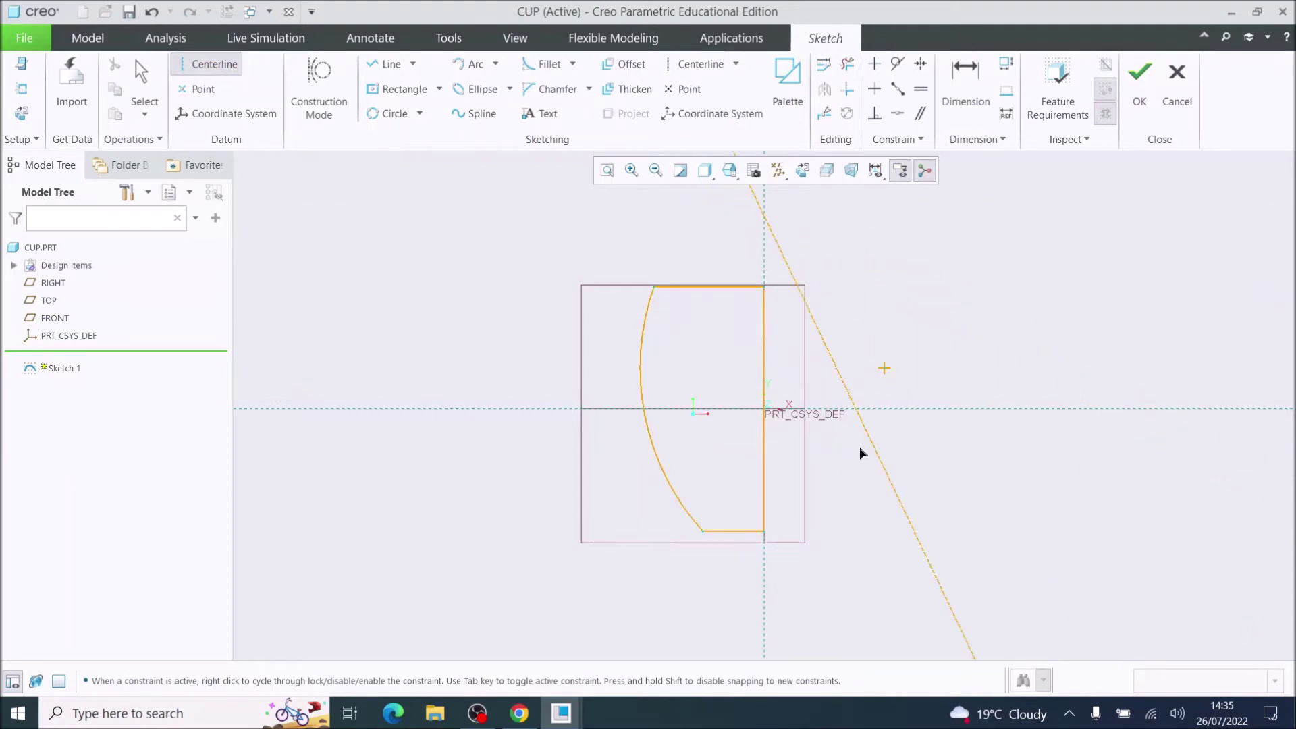
click(767, 576)
middle_click(765, 580)
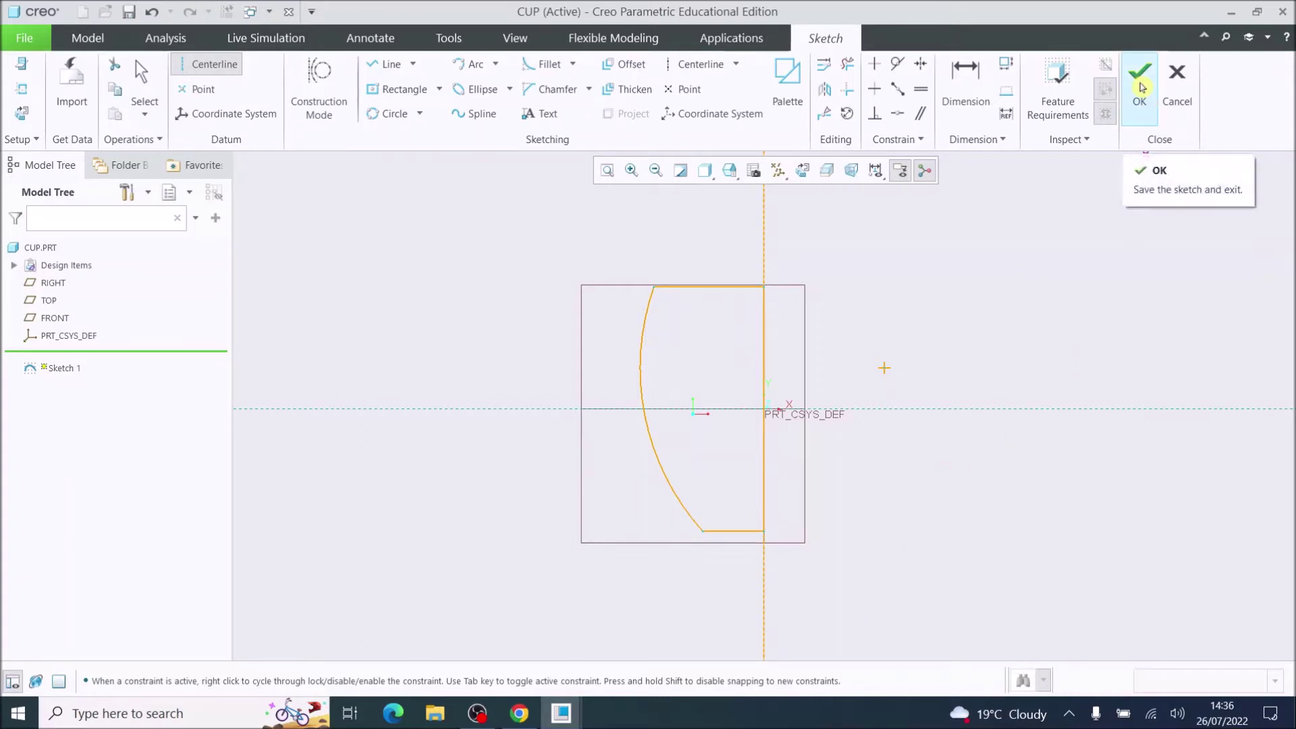
click(1141, 88)
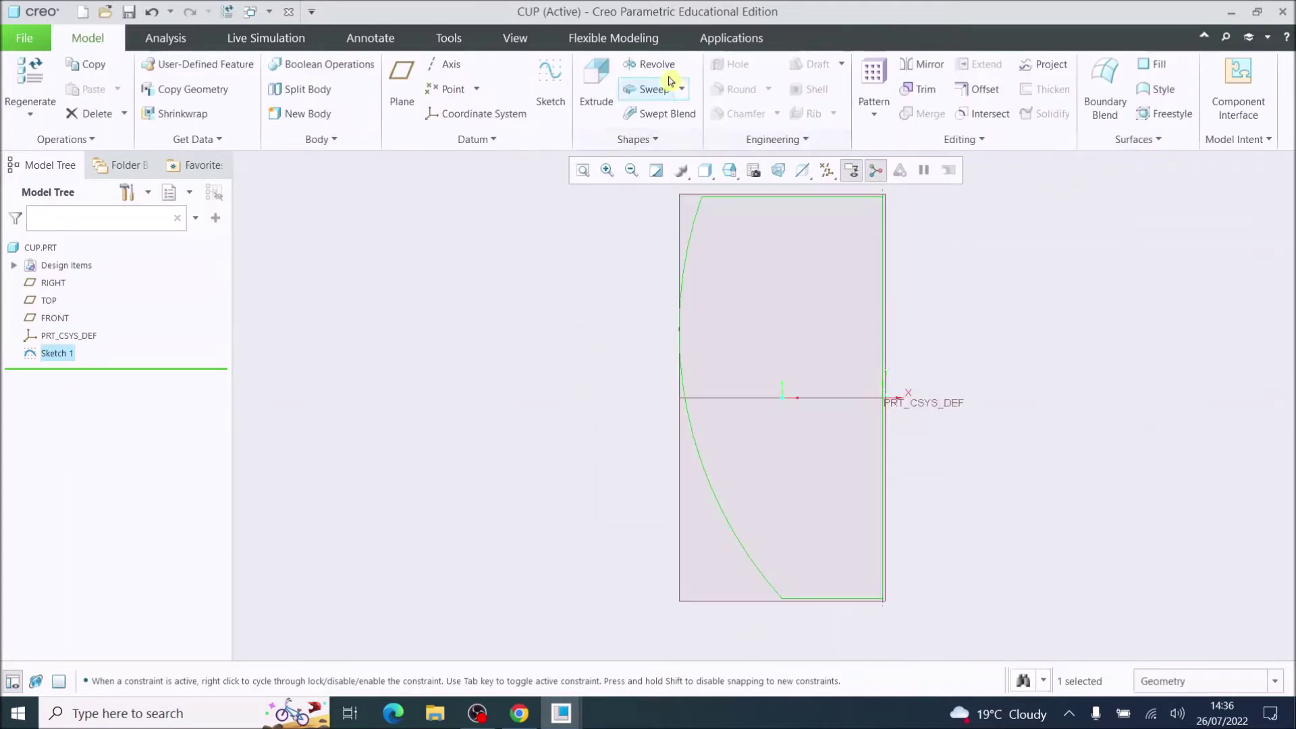
Revolve the half-profile 360 degrees around its internal centerline as a solid.
click(647, 67)
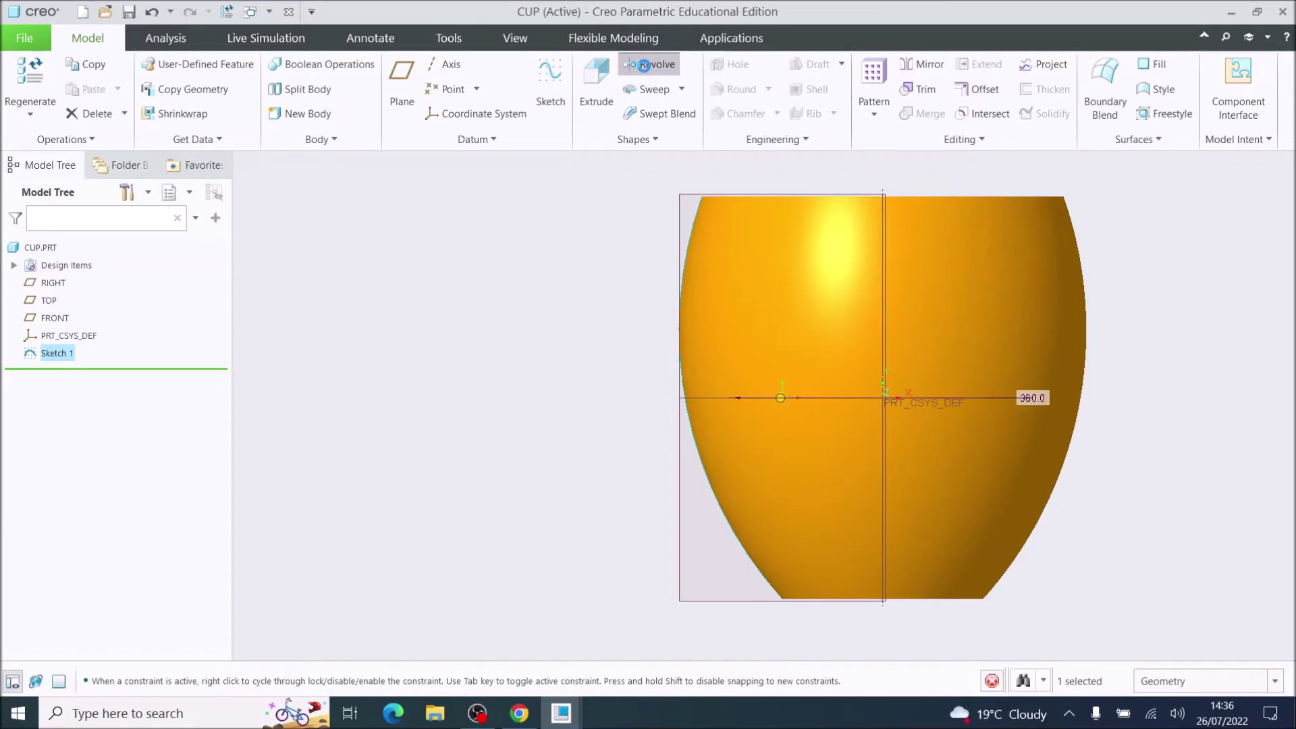
mouse_move(943, 418)
middle_down()
mouse_move(1029, 421)
mouse_move(962, 450)
mouse_move(966, 424)
middle_up()
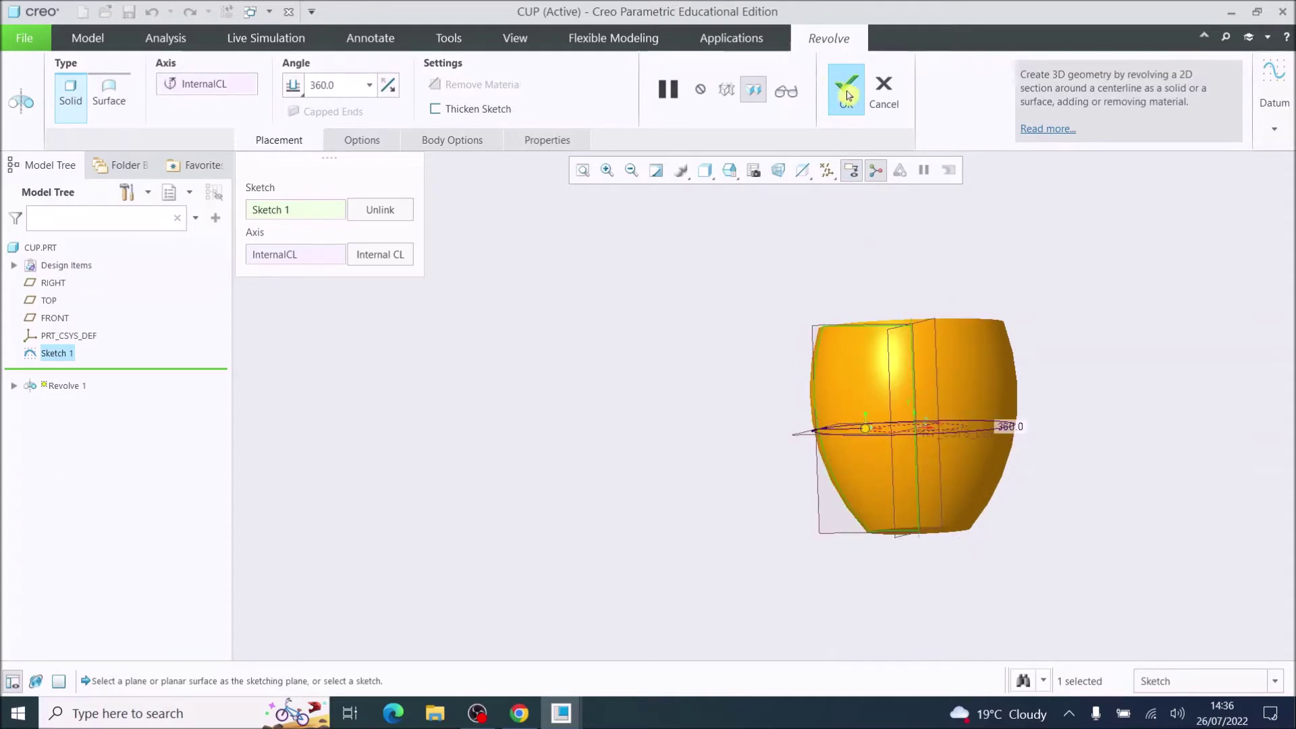
click(848, 95)
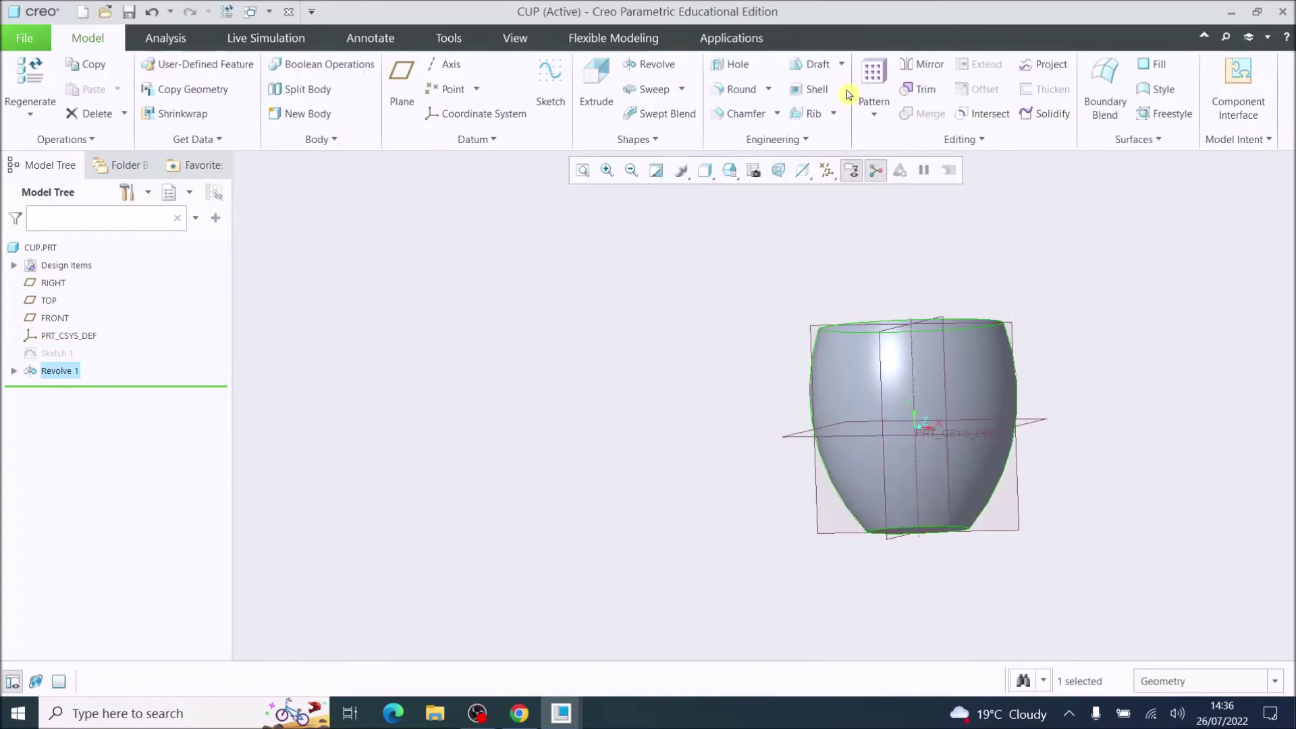
Start a new sketch on the smaller flat end face, the base of the cup.
middle_drag(941, 355, 889, 341)
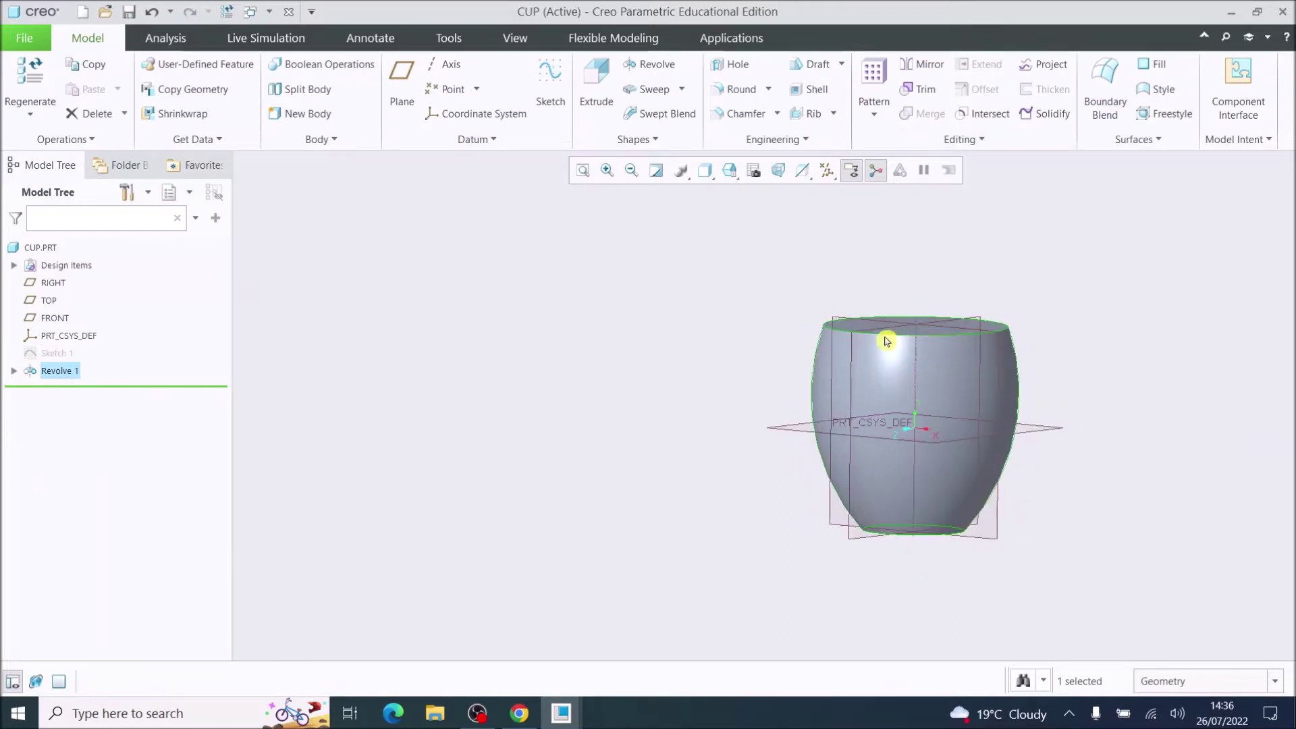
middle_drag(893, 426, 853, 303)
scroll(859, 378, down, 5)
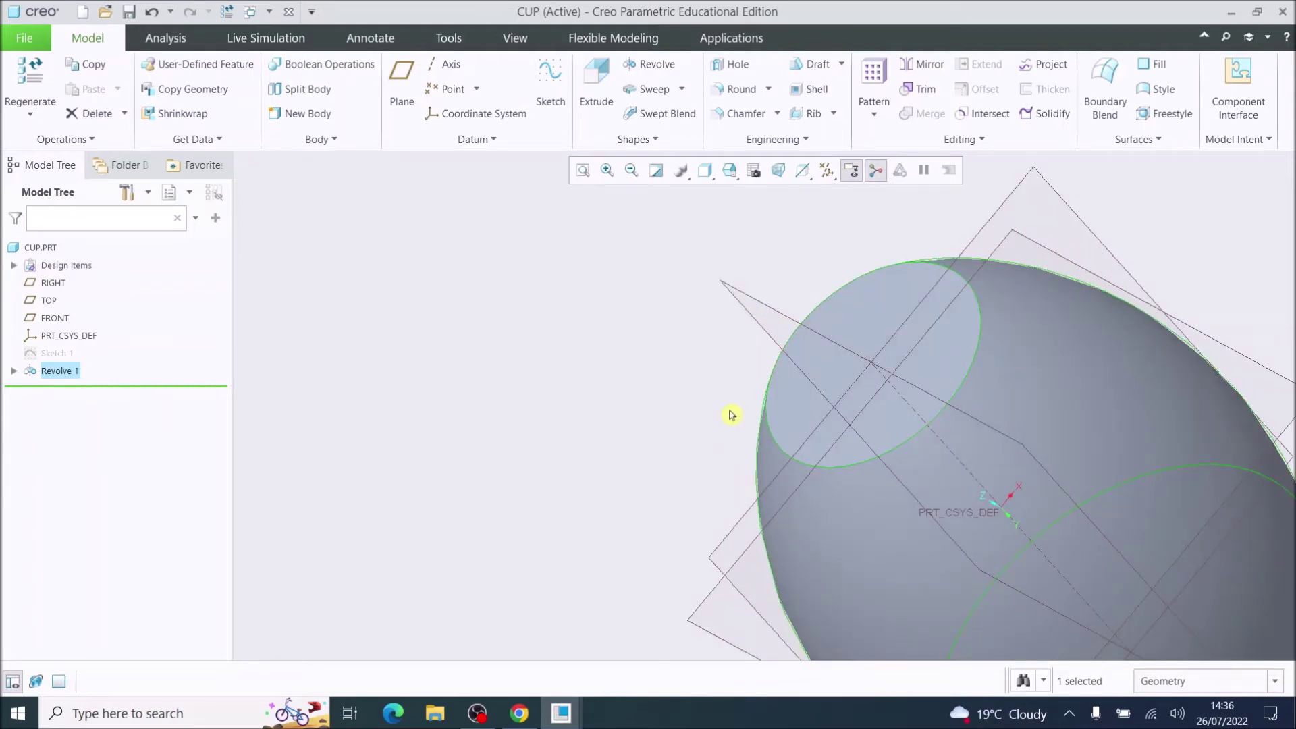
click(867, 316)
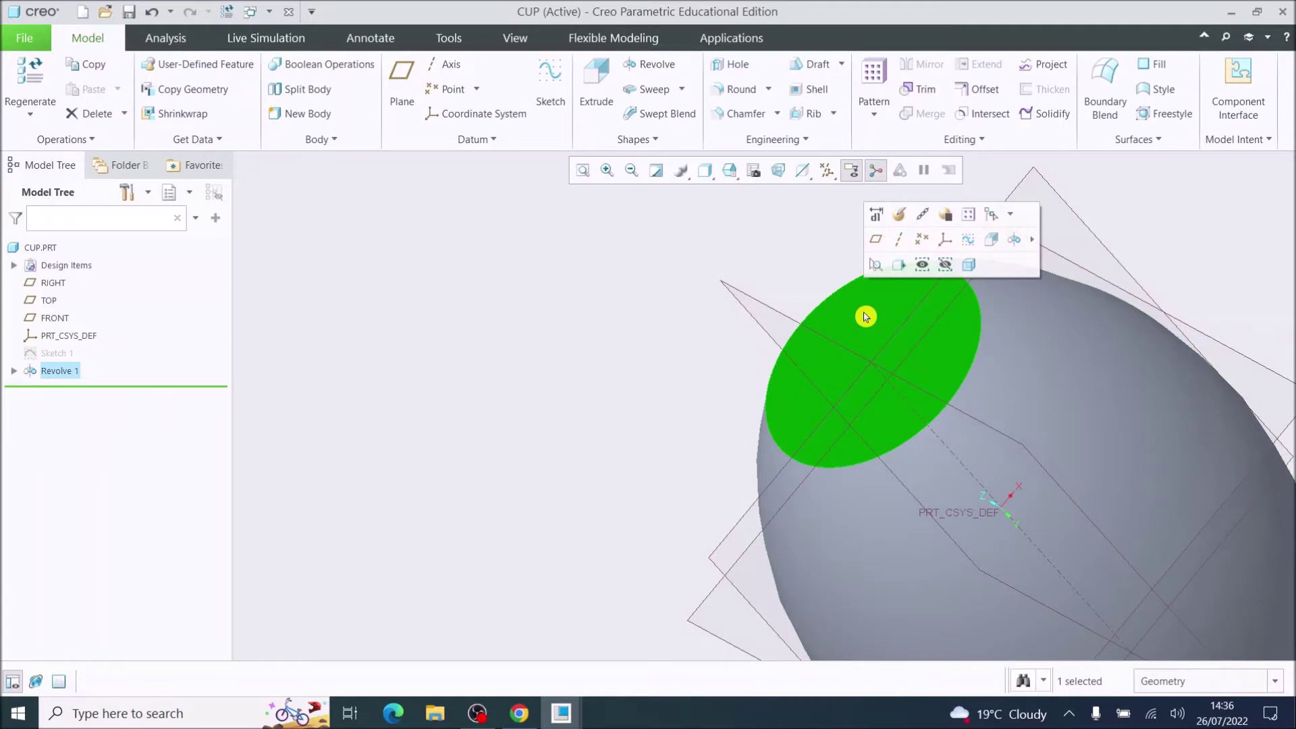
click(548, 83)
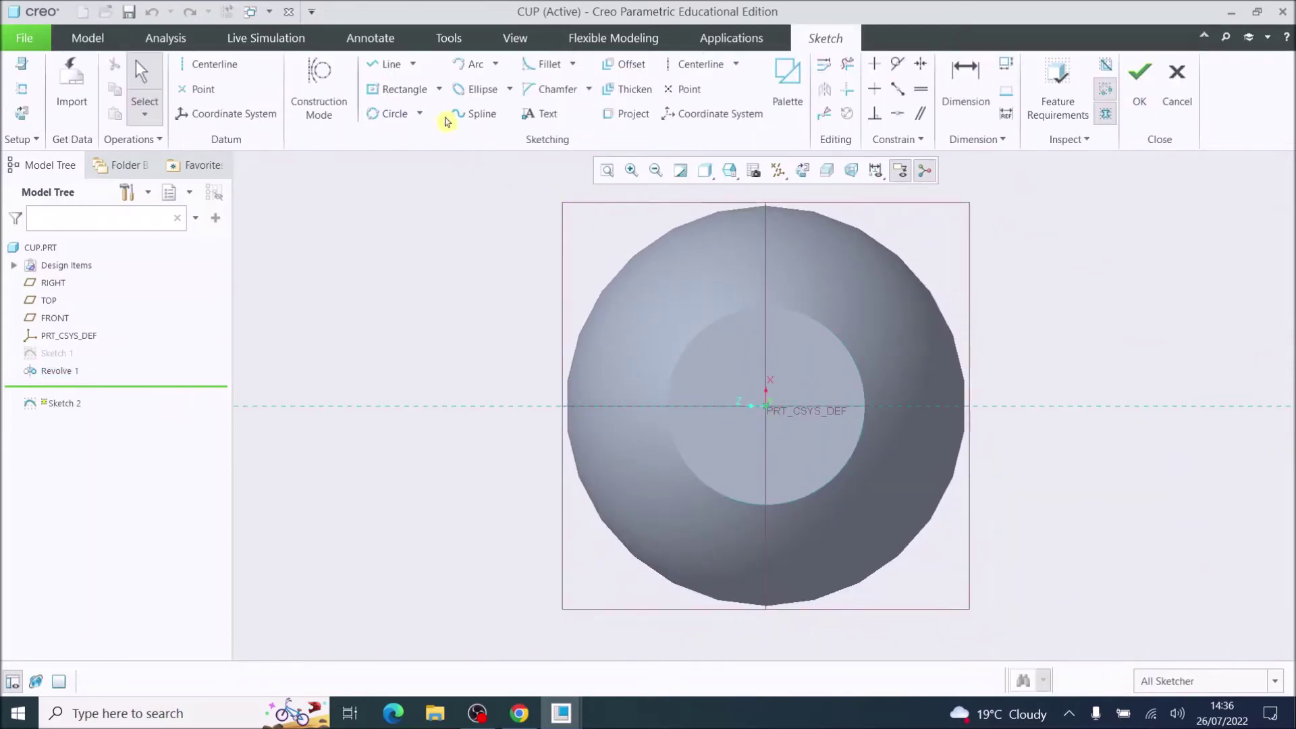
Draw a center-and-point circle about 40 in diameter, centred on the base face's origin.
click(423, 116)
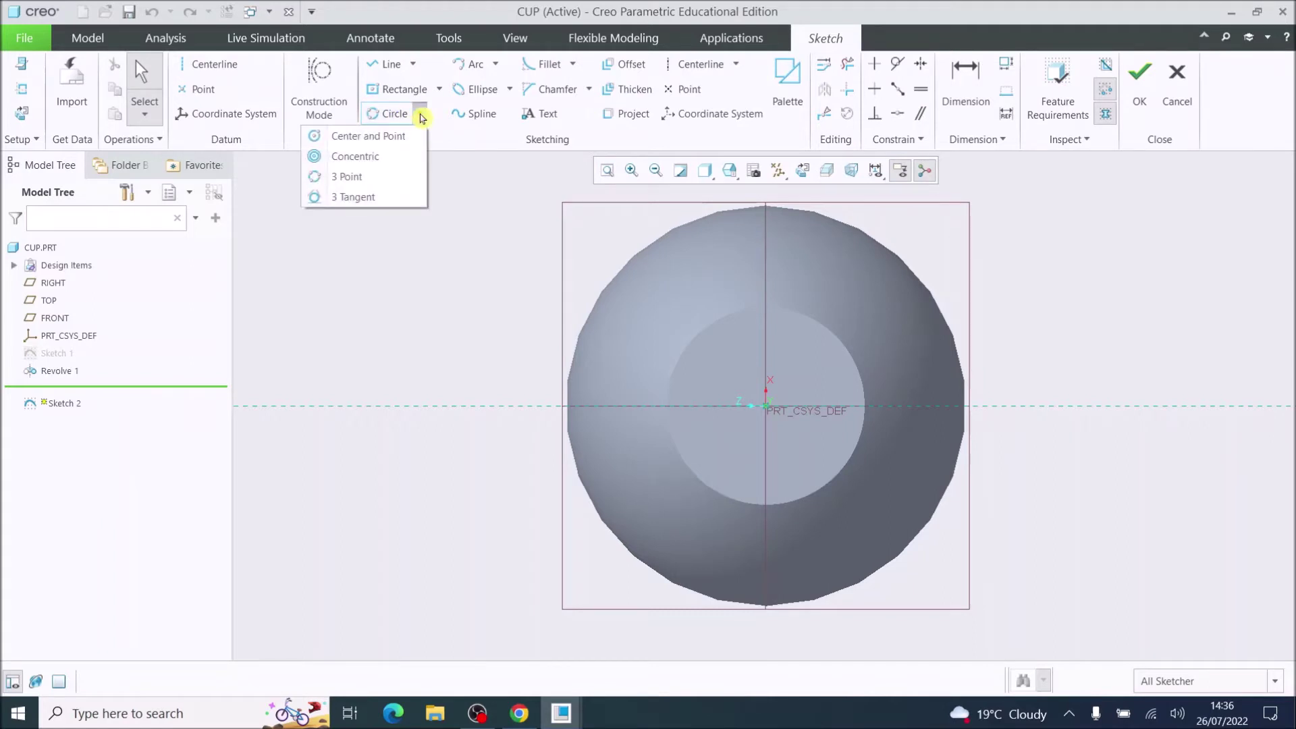
click(370, 137)
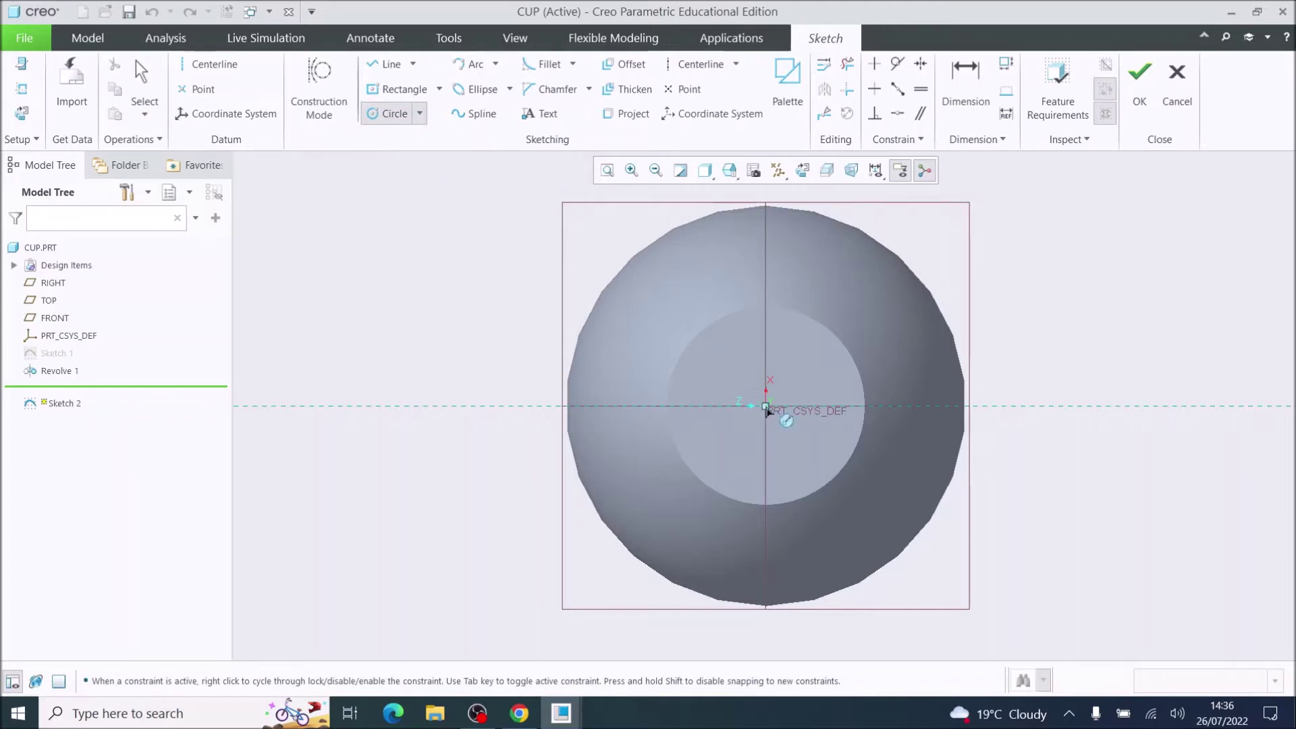
click(766, 407)
click(776, 329)
Set the base circle's diameter to 40 and finish the sketch.
click(976, 78)
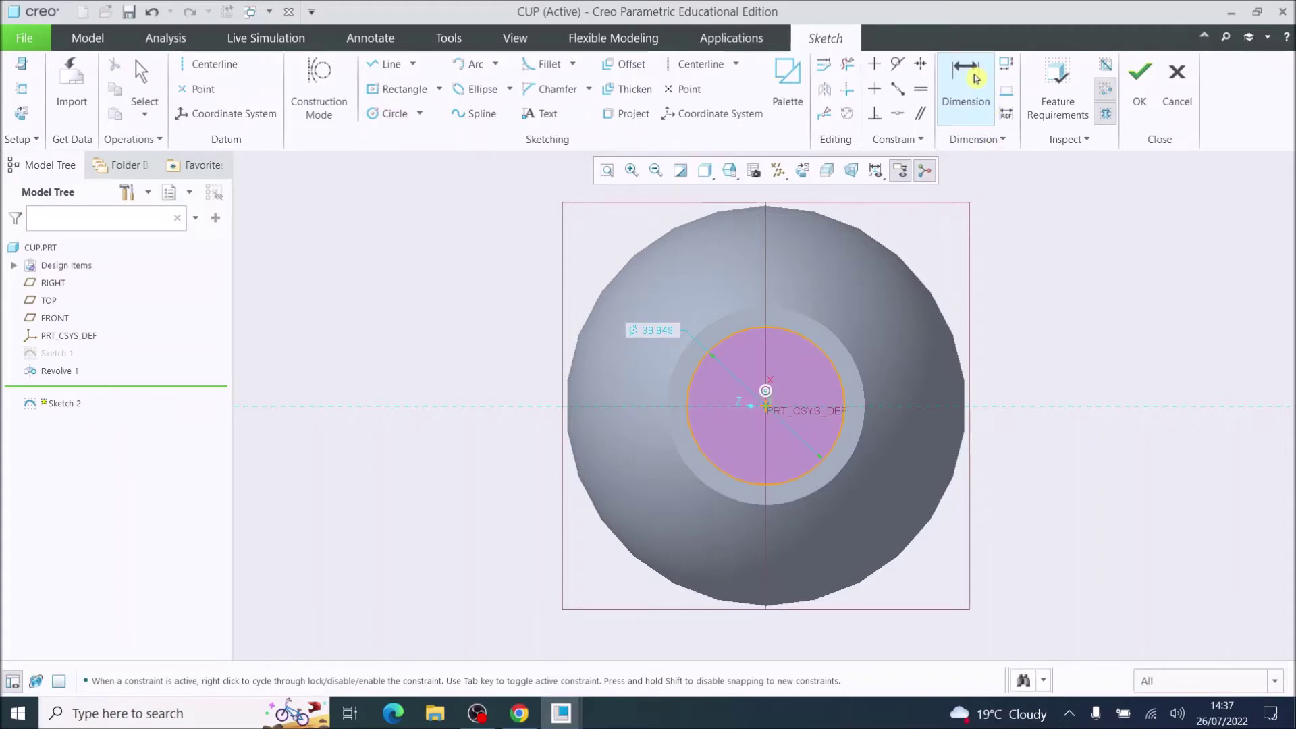
double_click(653, 331)
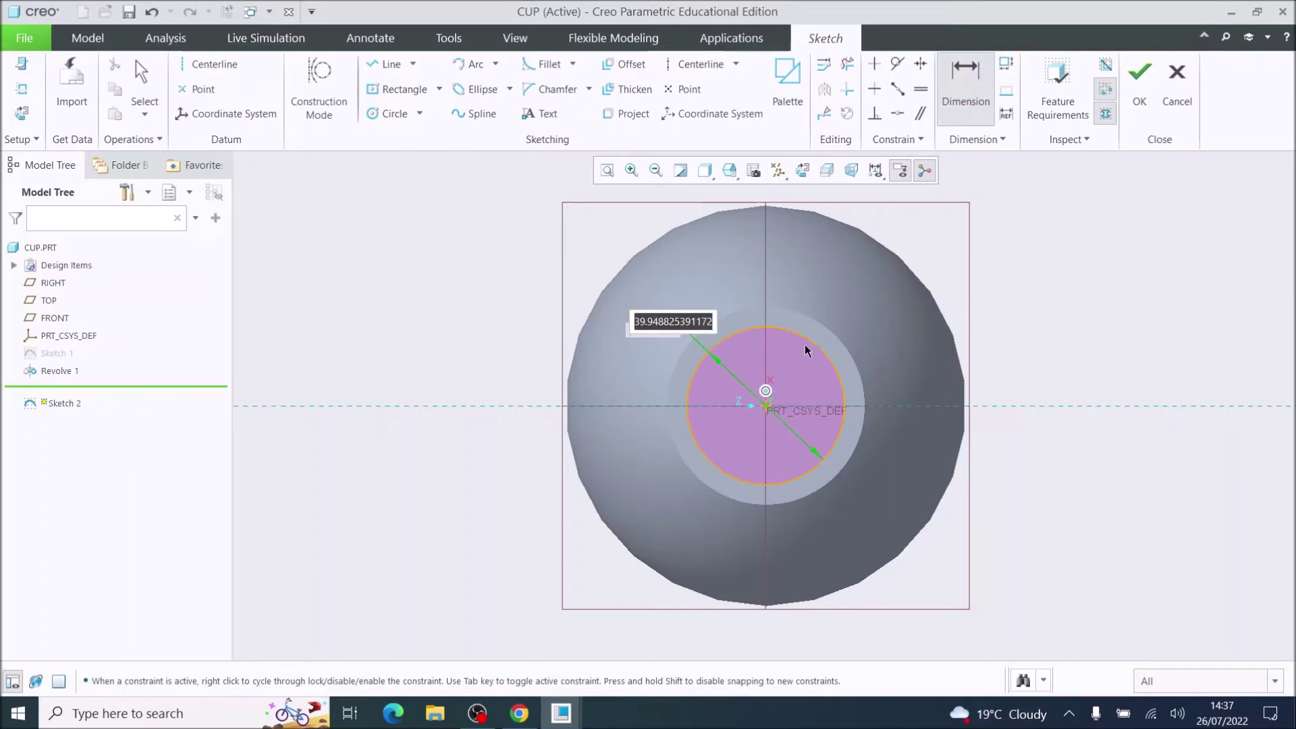
text(40)
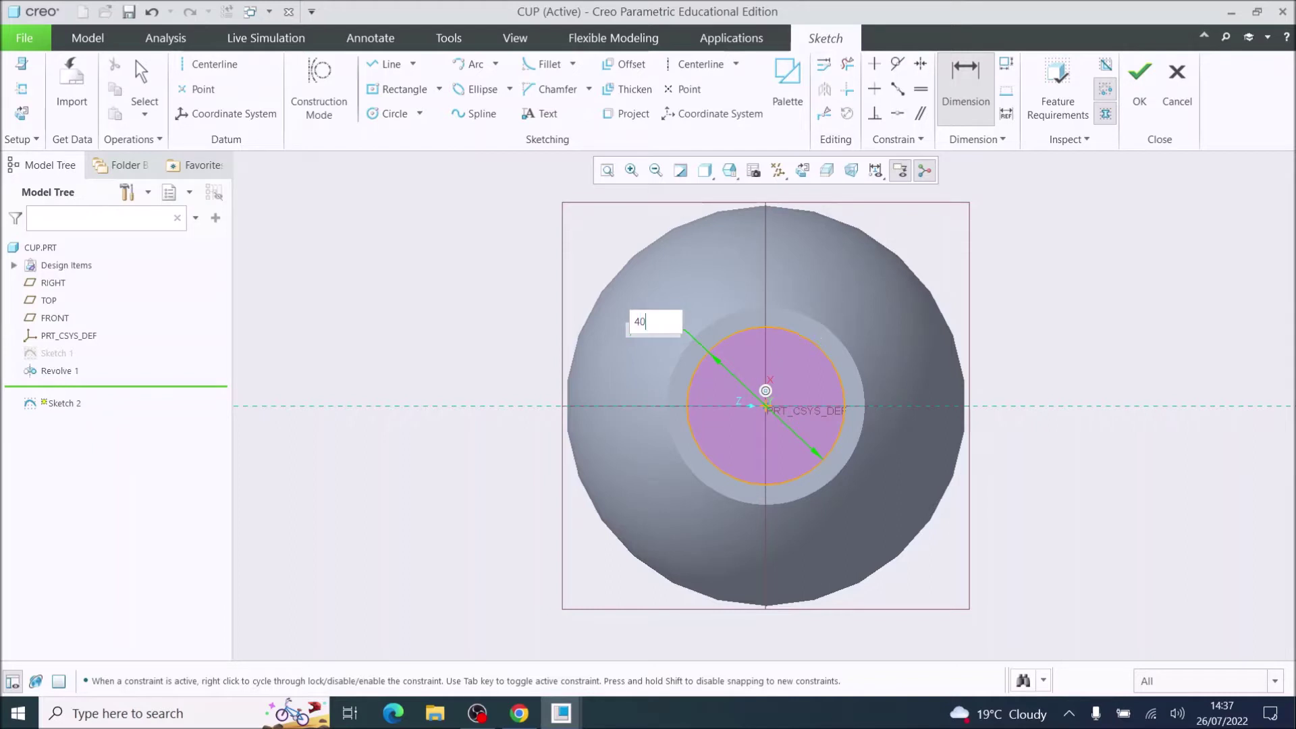
key(Return)
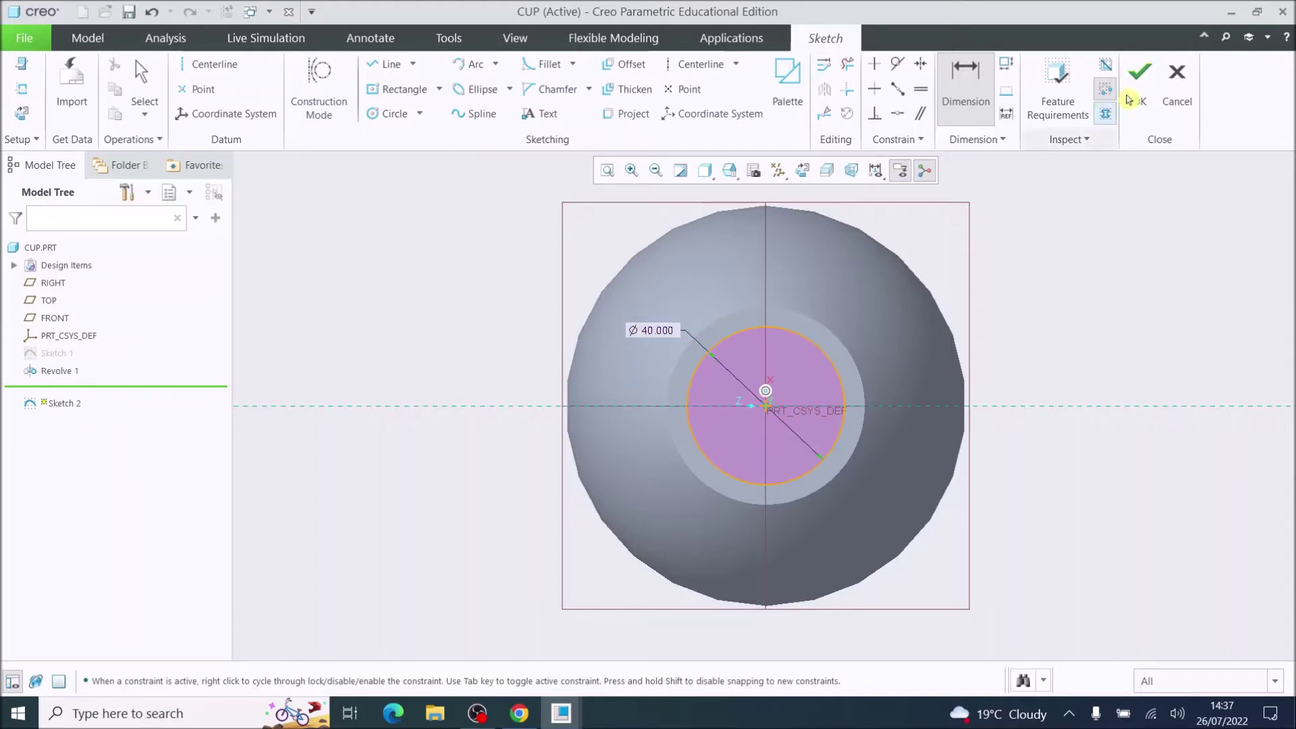
click(1141, 79)
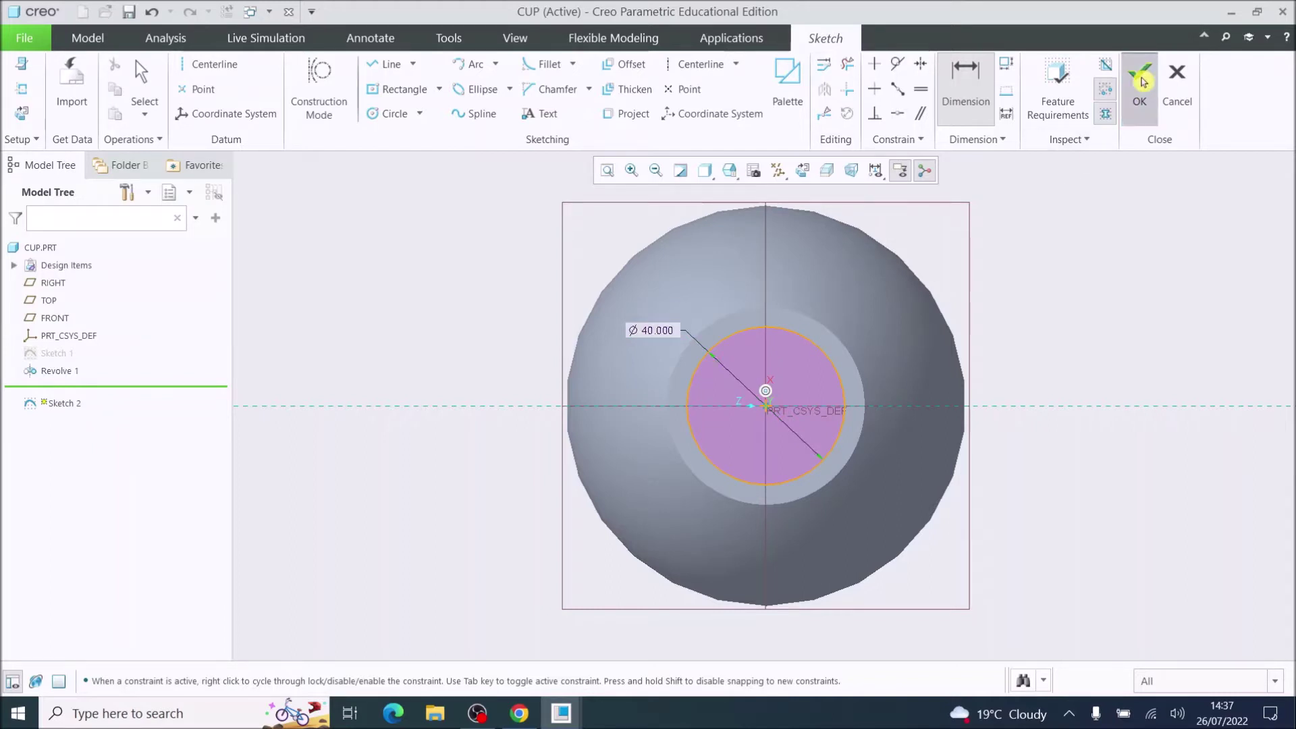
Extrude the base circle inward as a material-removing cut with a depth of 3.
middle_drag(1035, 258, 1028, 254)
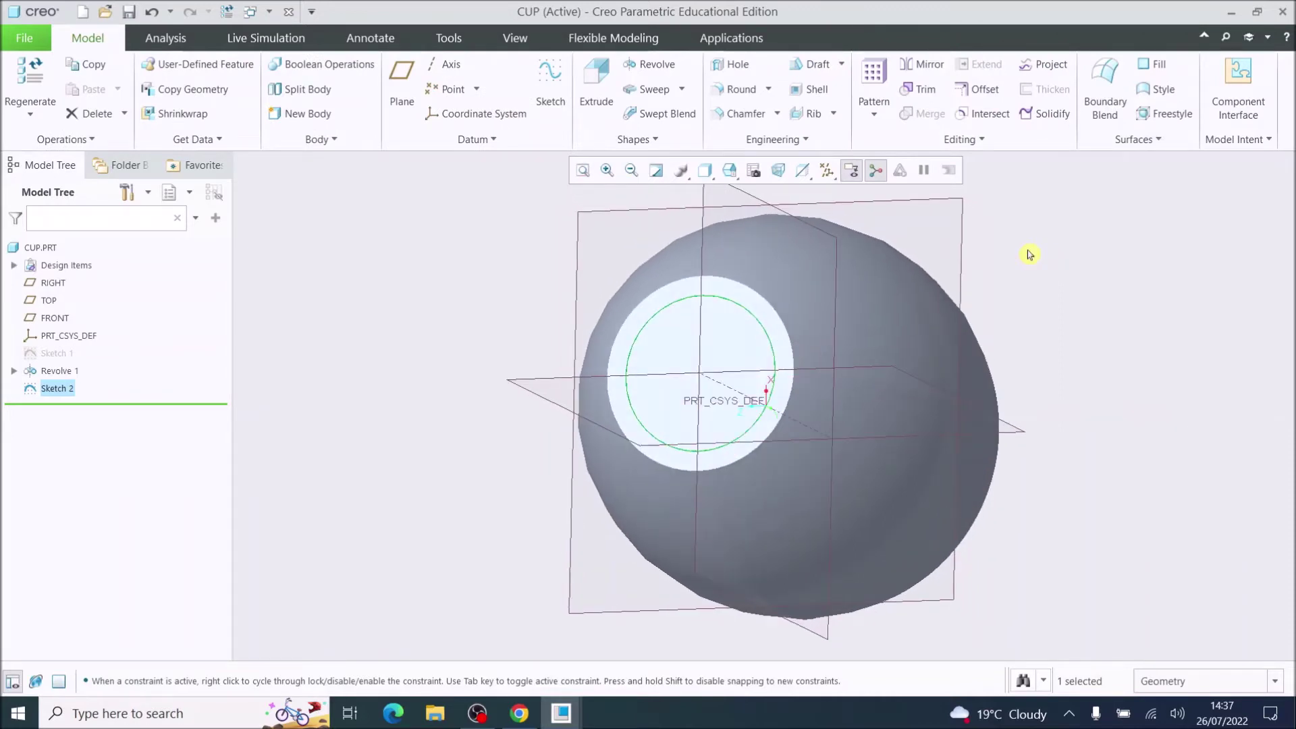
click(593, 81)
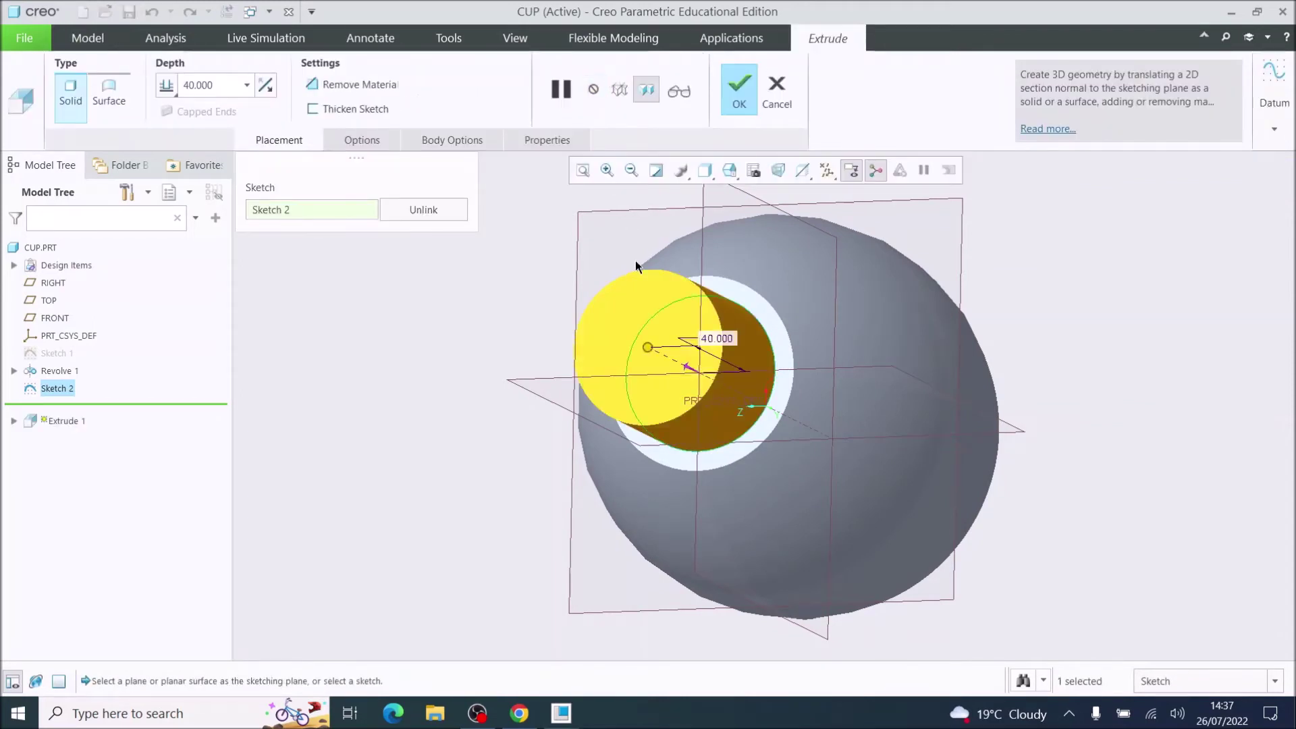
mouse_move(648, 348)
mouse_down()
mouse_move(704, 382)
mouse_move(820, 394)
mouse_up()
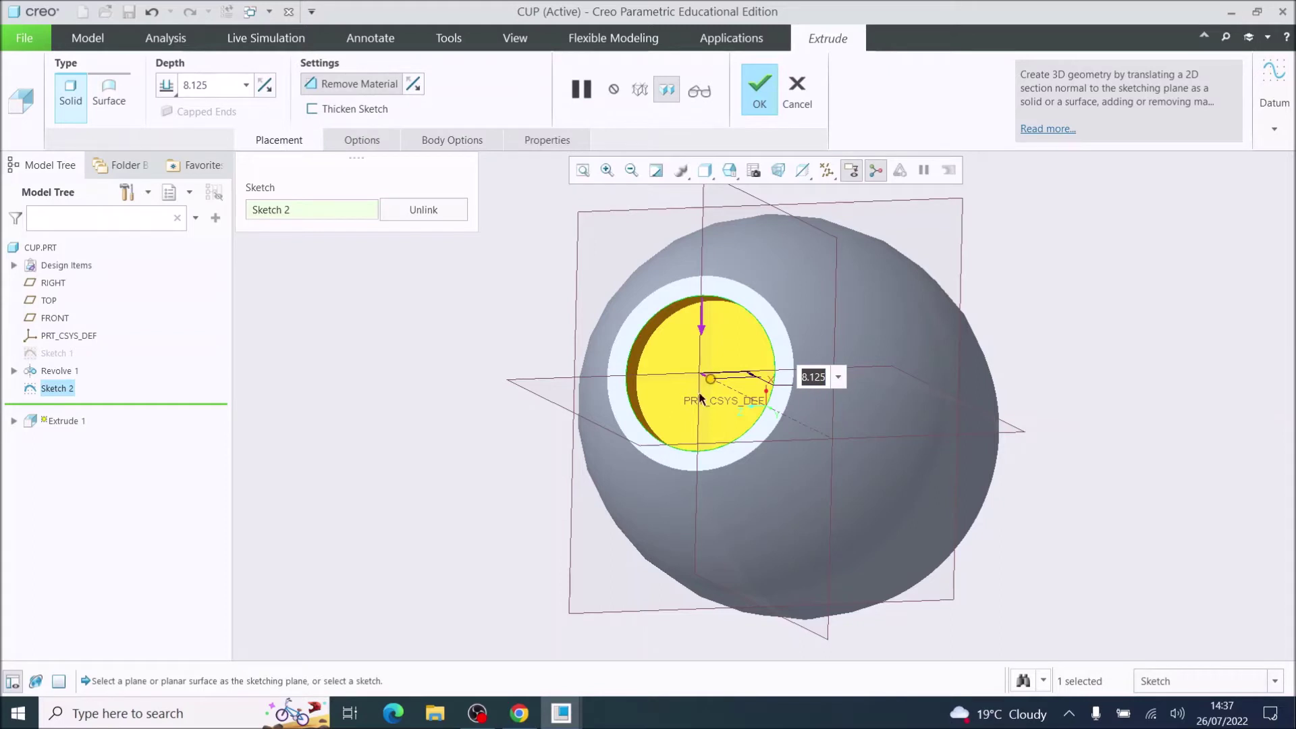
text(3)
key(Return)
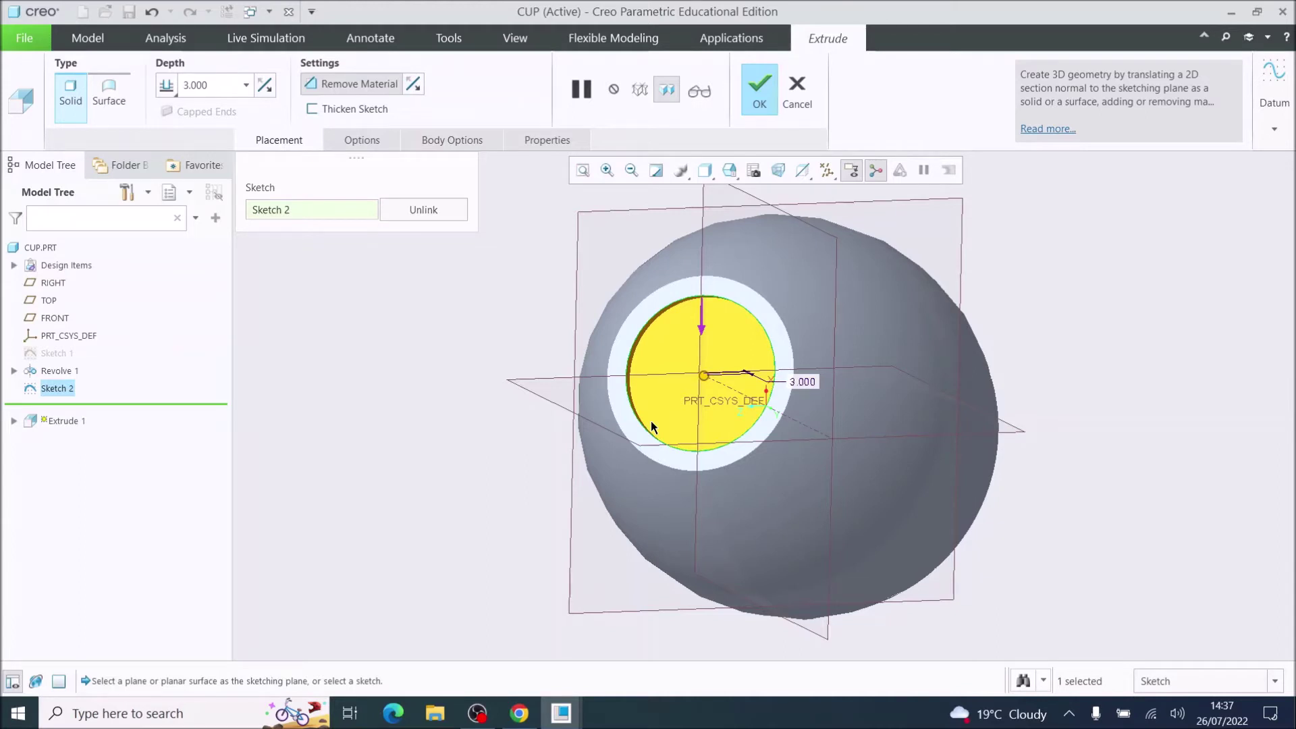
click(758, 95)
Round the base recess's opening edge and its inner floor edge with a radius of 1.5.
scroll(645, 376, up, 3)
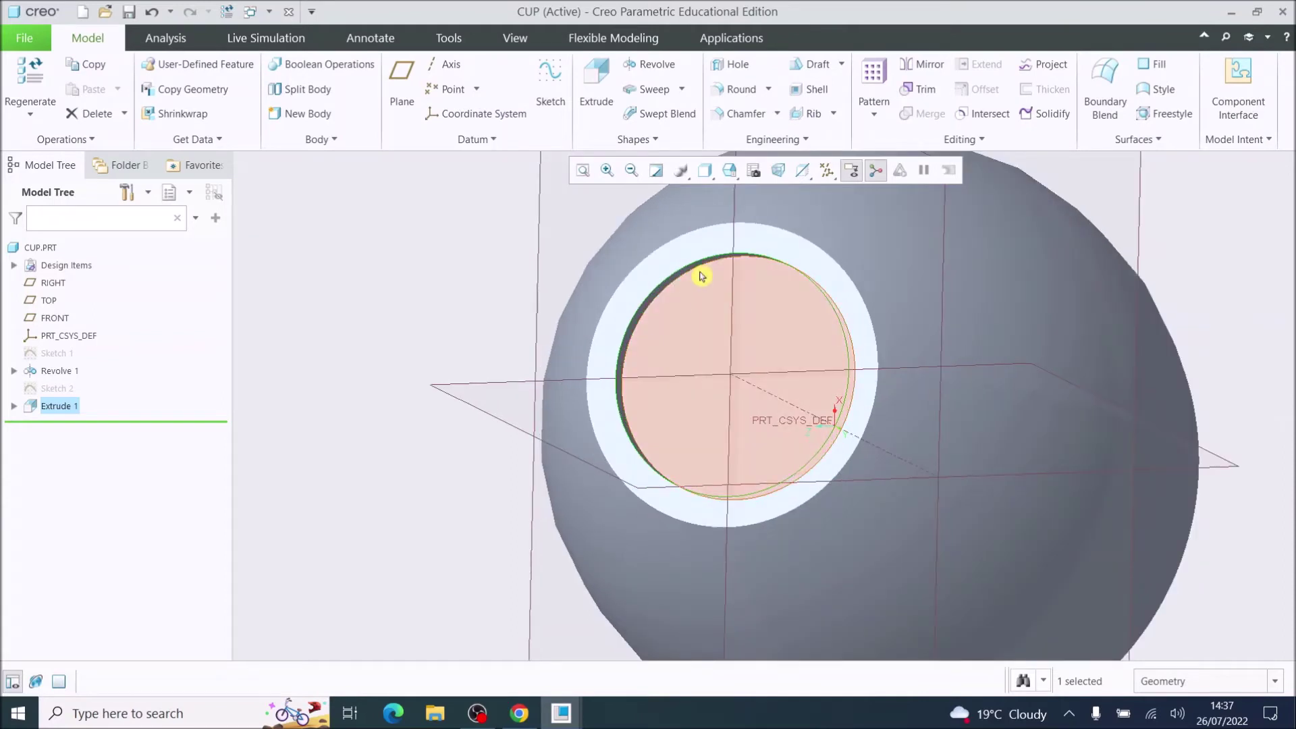
click(729, 94)
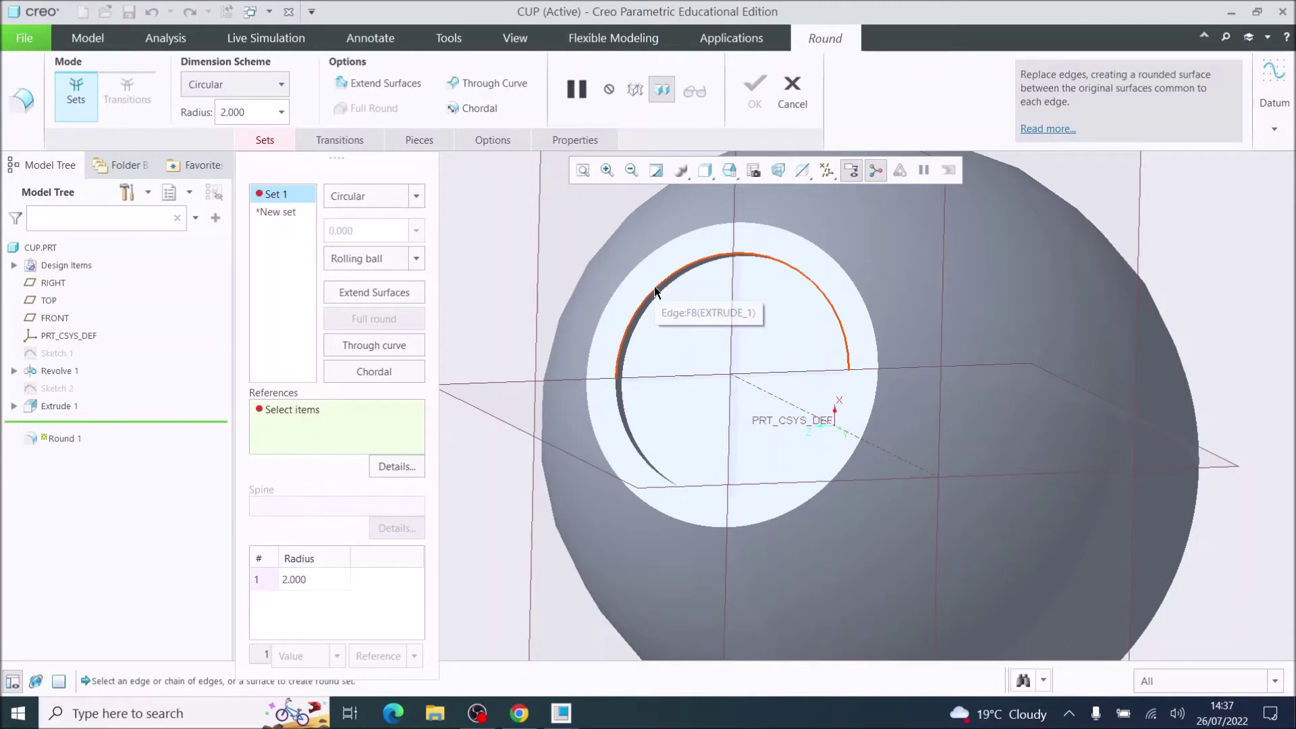
click(654, 286)
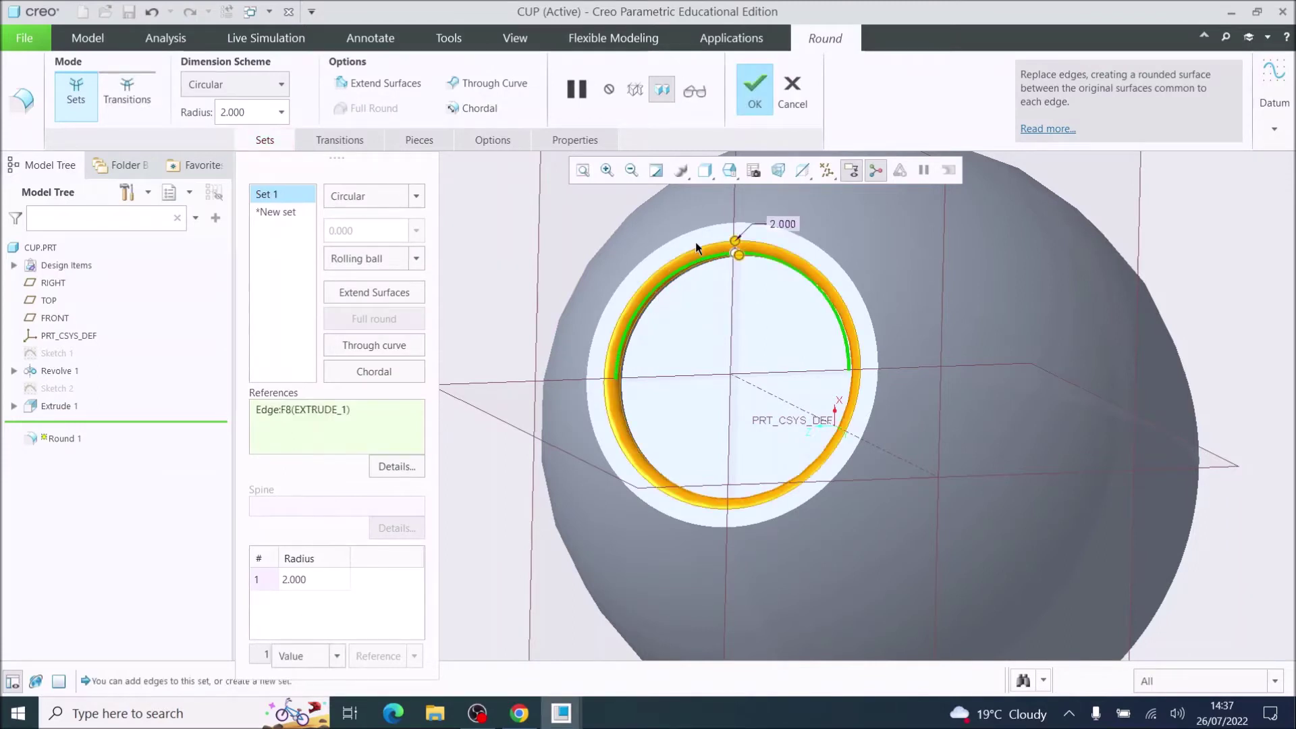
double_click(786, 223)
text(1)
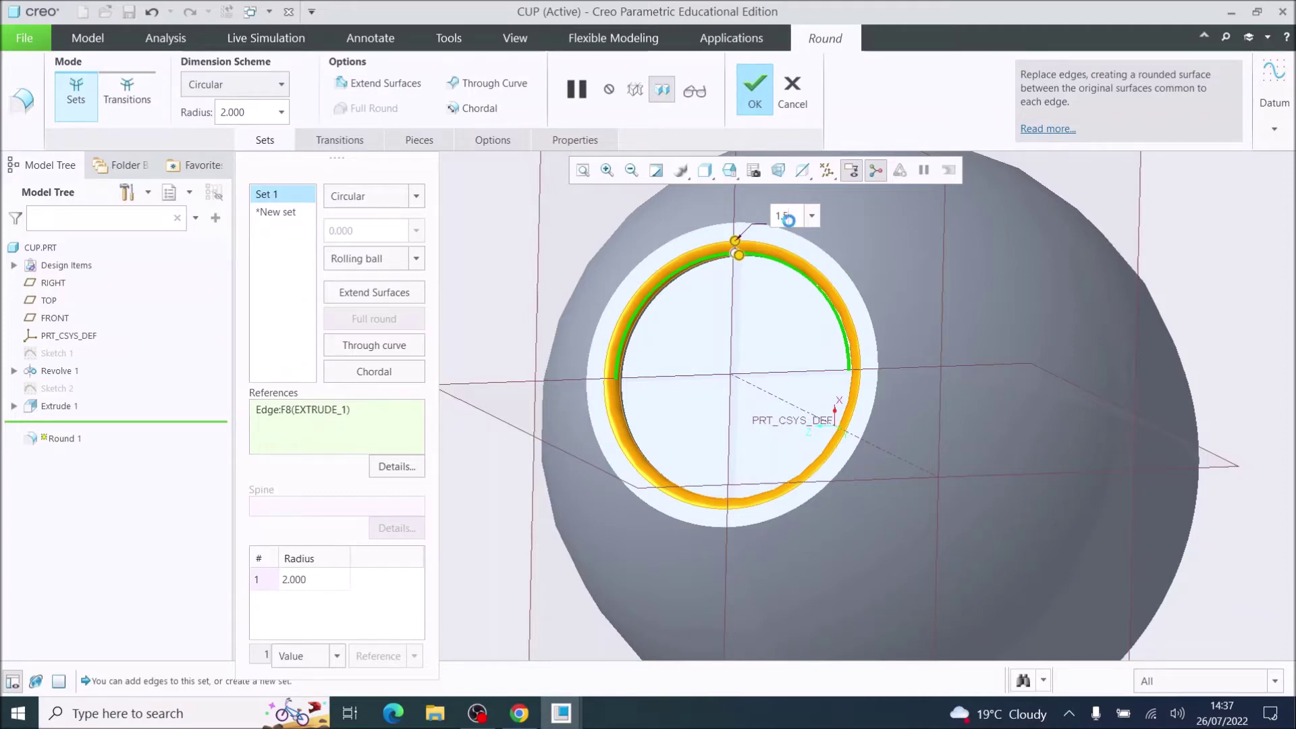
text(.5)
key(Return)
scroll(689, 283, up, 5)
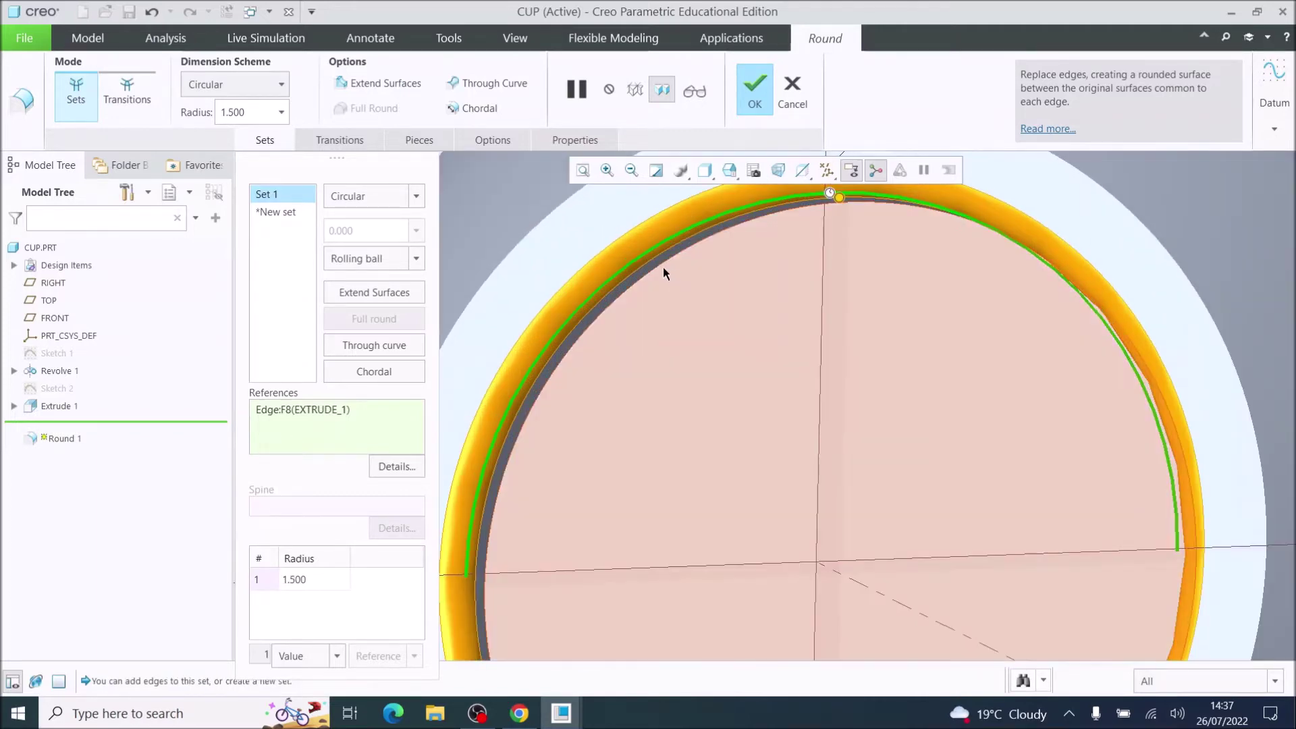
click(665, 276)
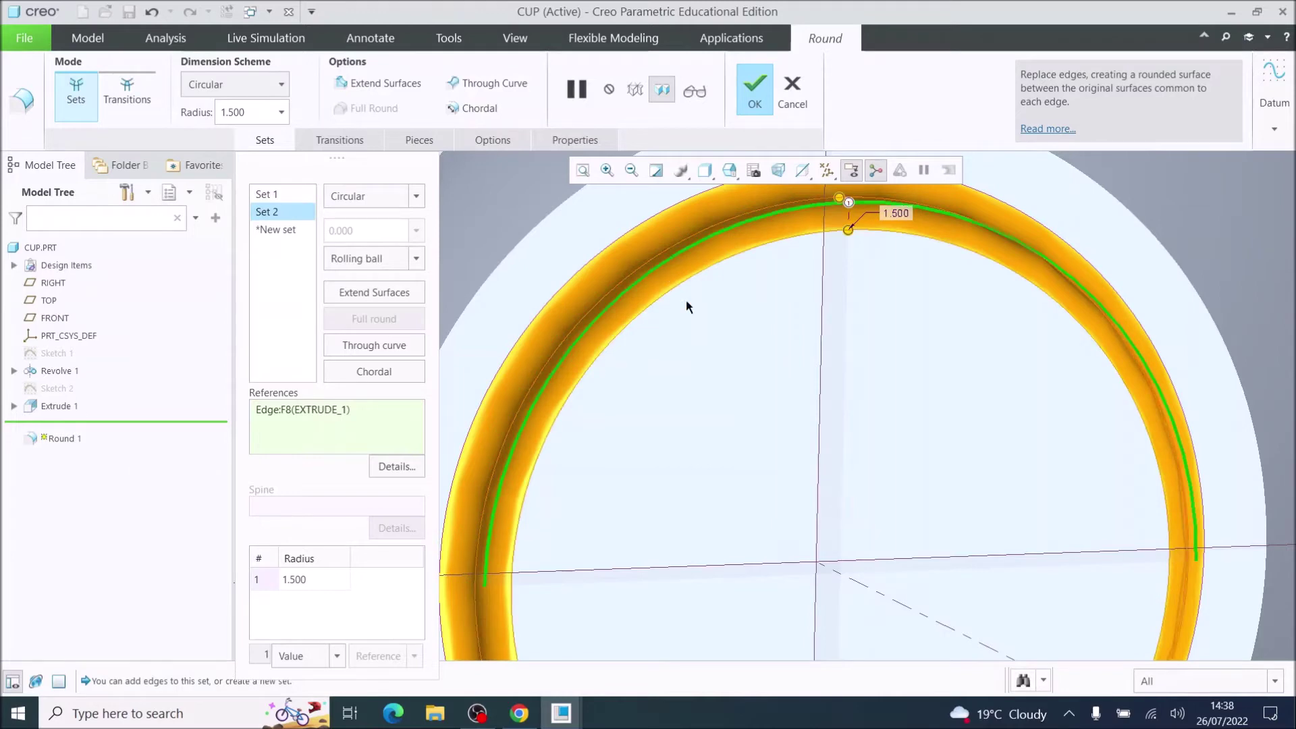
Add the base's outer edge as a third round set with a radius of 3 and finish the round.
scroll(788, 397, down, 5)
middle_drag(797, 408, 782, 414)
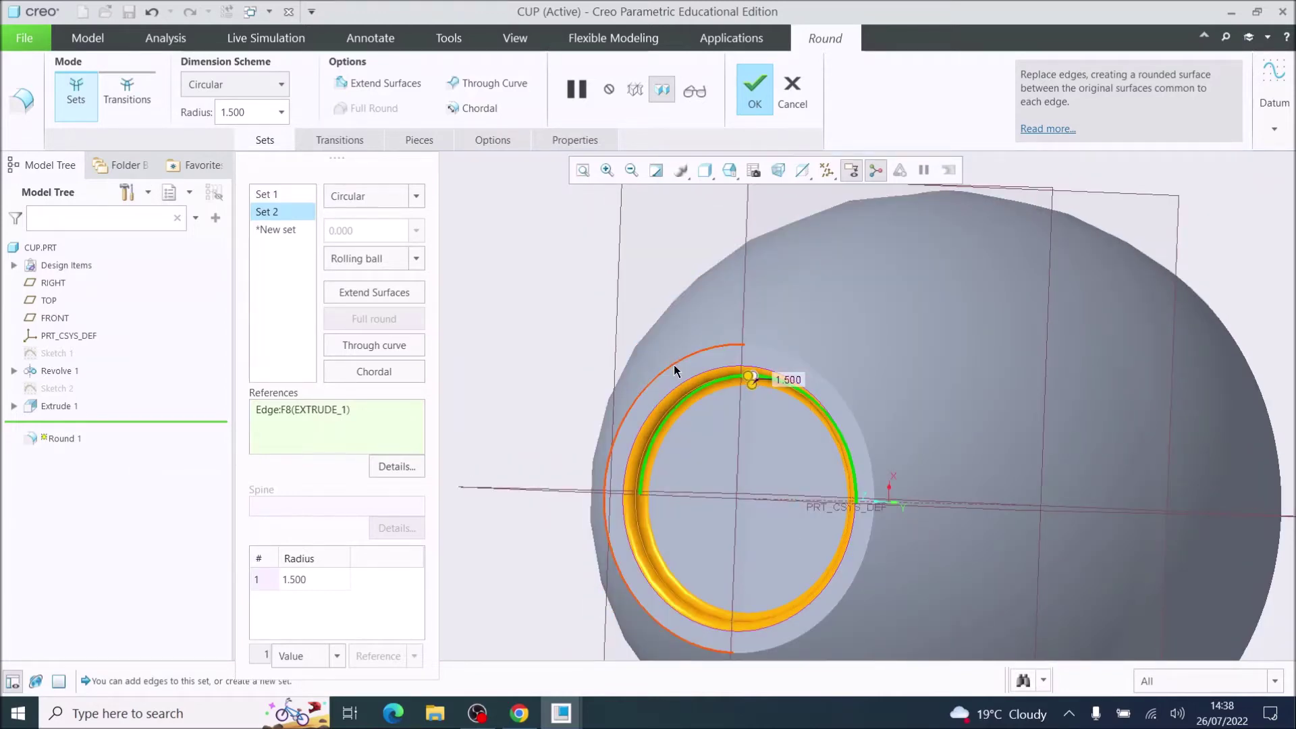
click(675, 368)
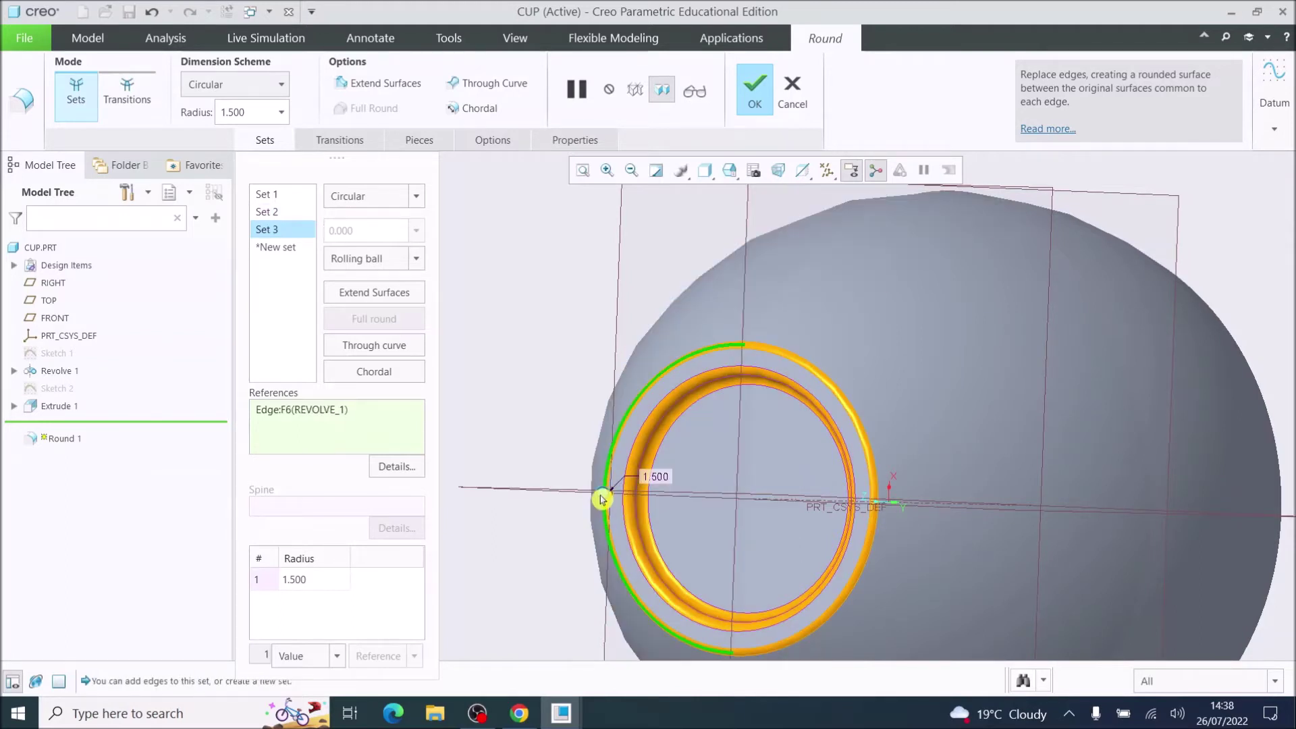
mouse_move(605, 494)
mouse_down()
mouse_move(593, 500)
mouse_move(605, 498)
mouse_up()
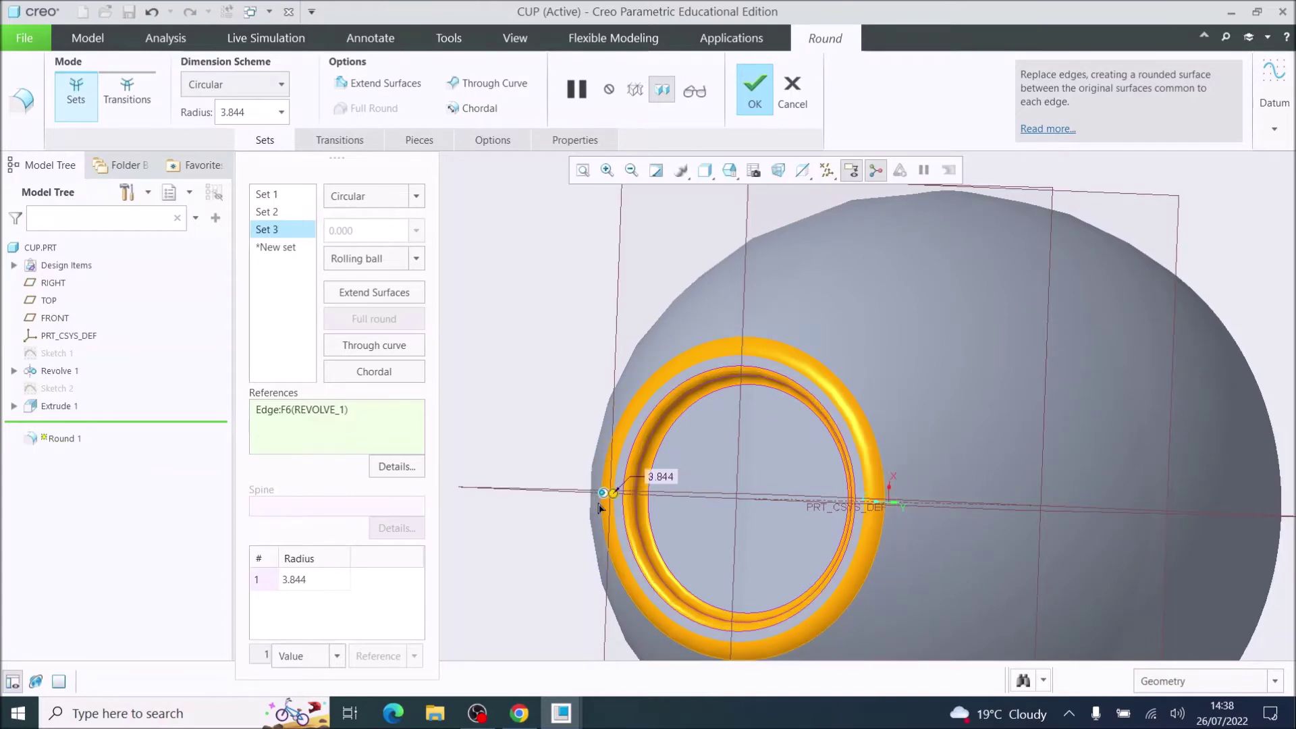
double_click(665, 473)
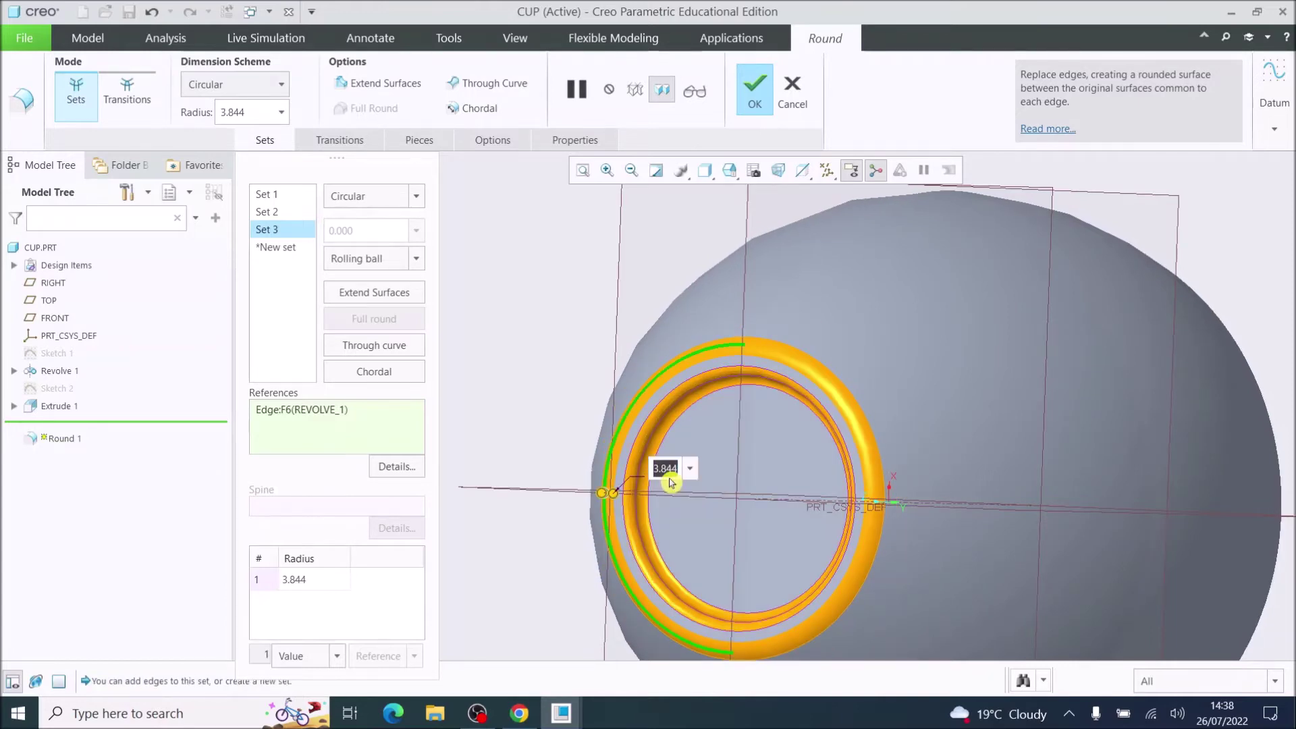
text(3)
key(Return)
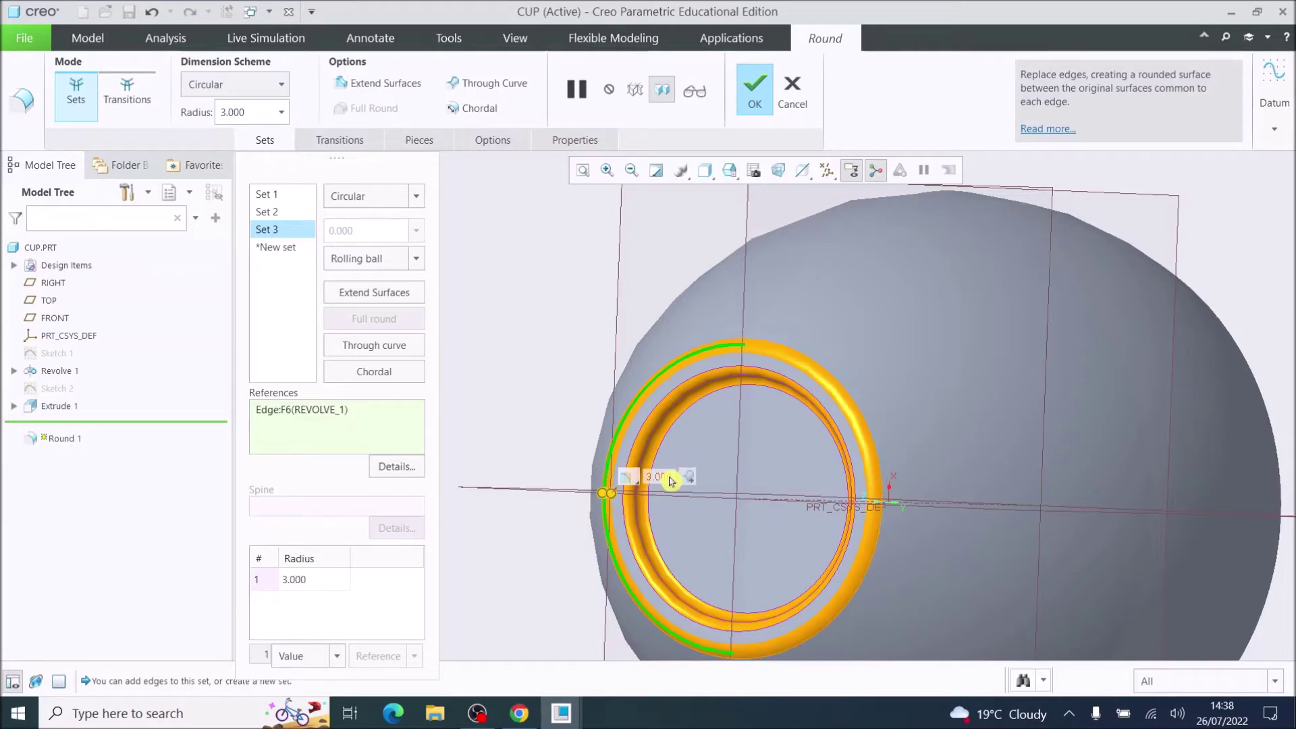
click(756, 86)
Shell the cup body with a wall thickness of 5, removing its flat top face.
middle_drag(781, 484, 958, 634)
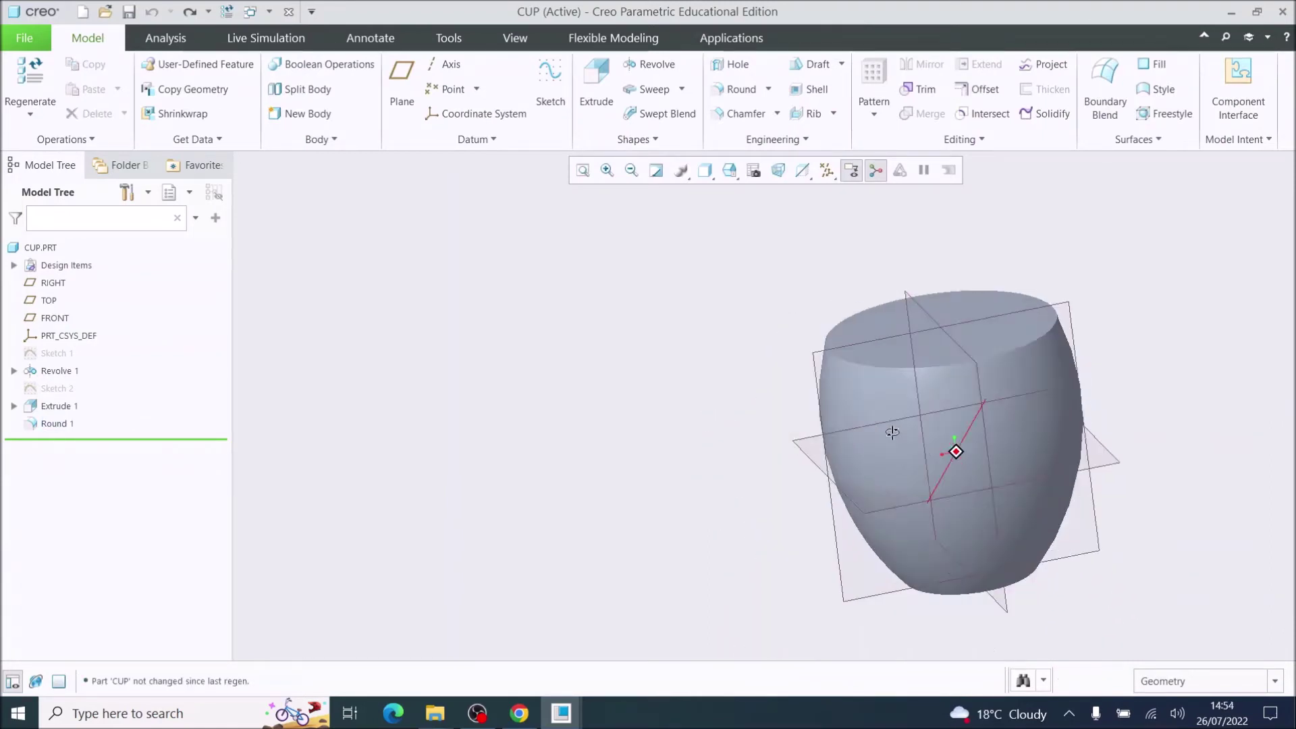
click(583, 169)
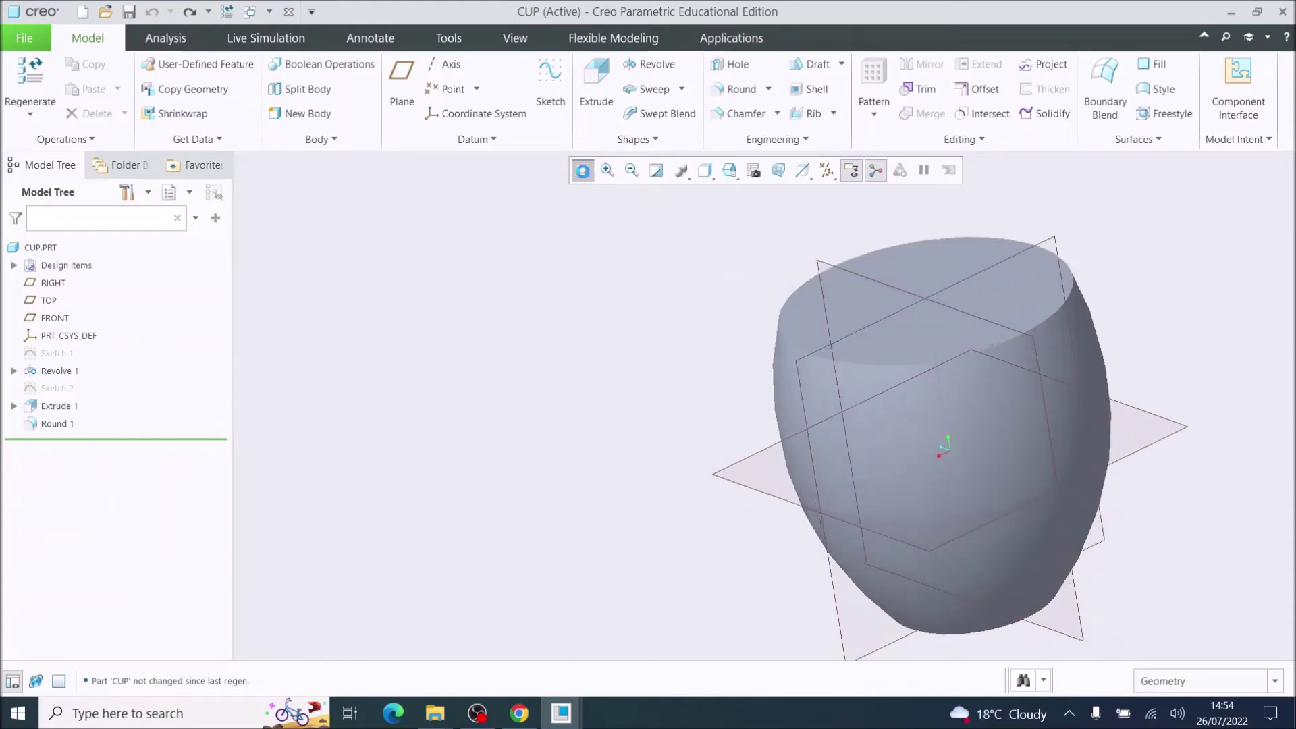
mouse_move(770, 362)
middle_down()
mouse_move(798, 347)
mouse_move(752, 347)
middle_up()
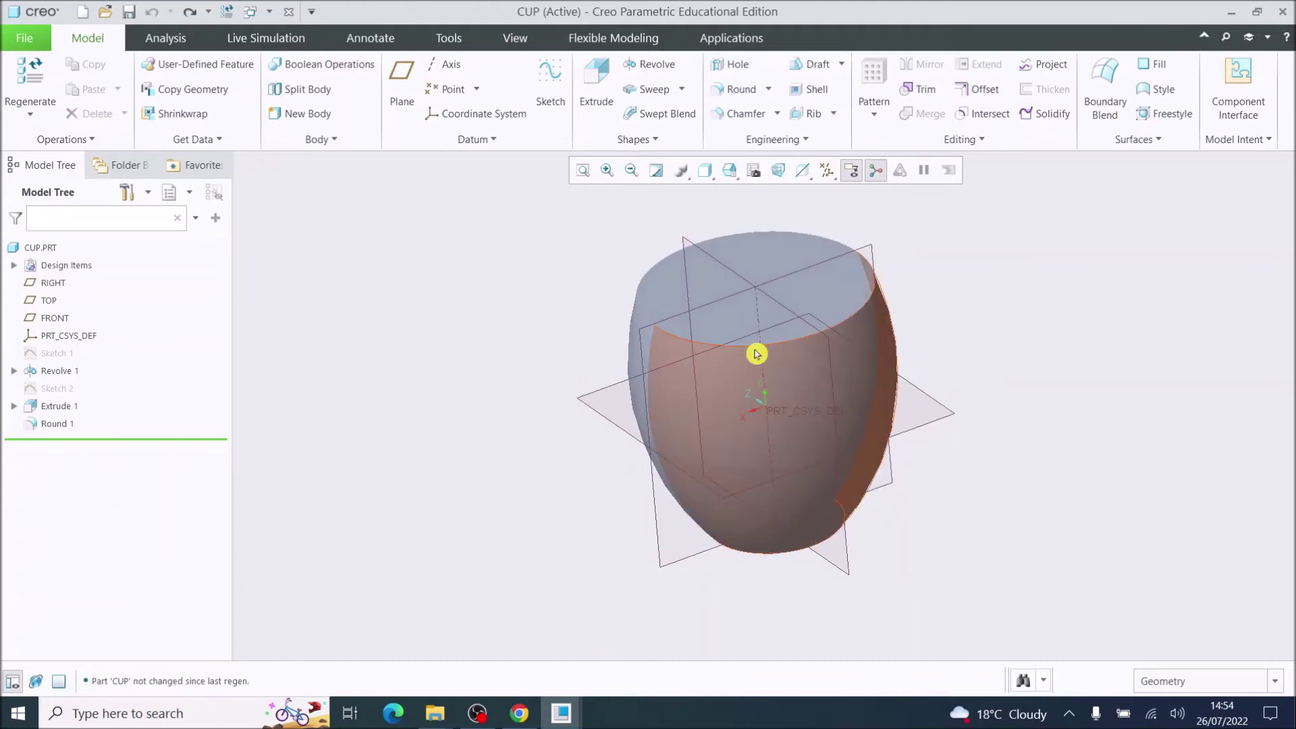
click(876, 171)
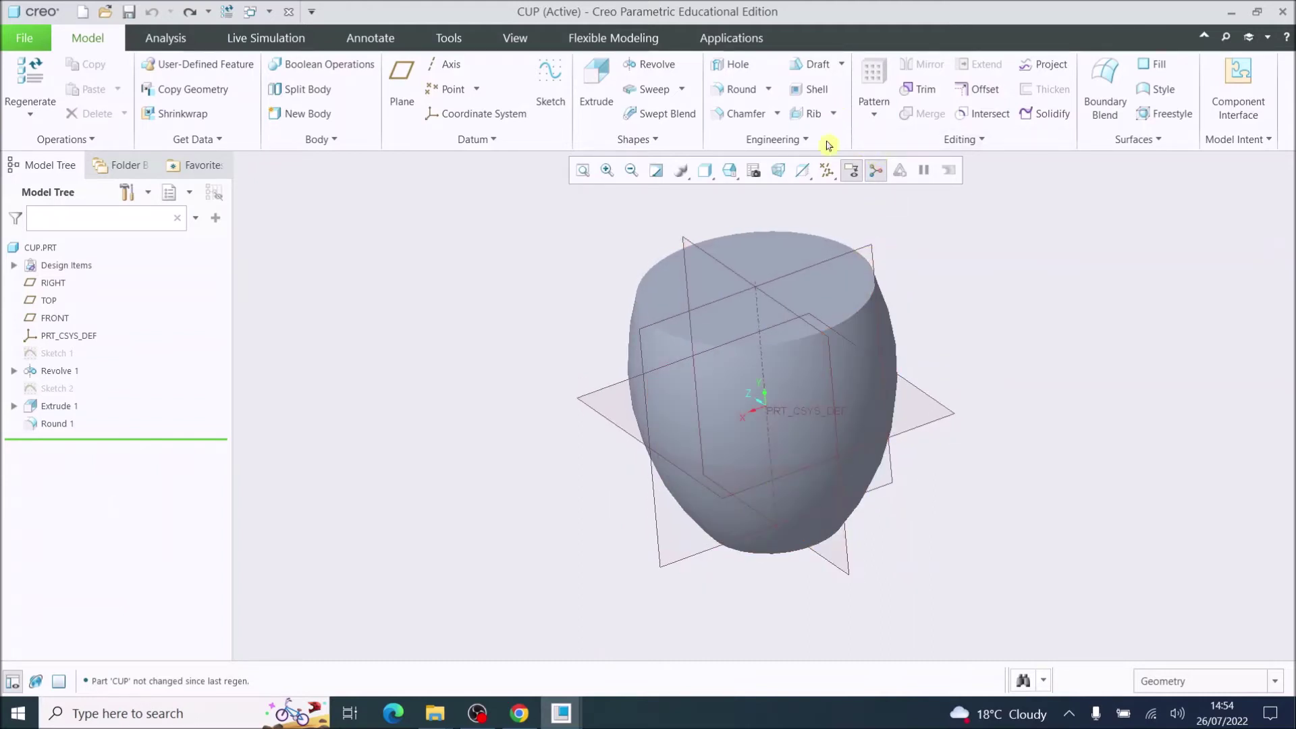
click(771, 257)
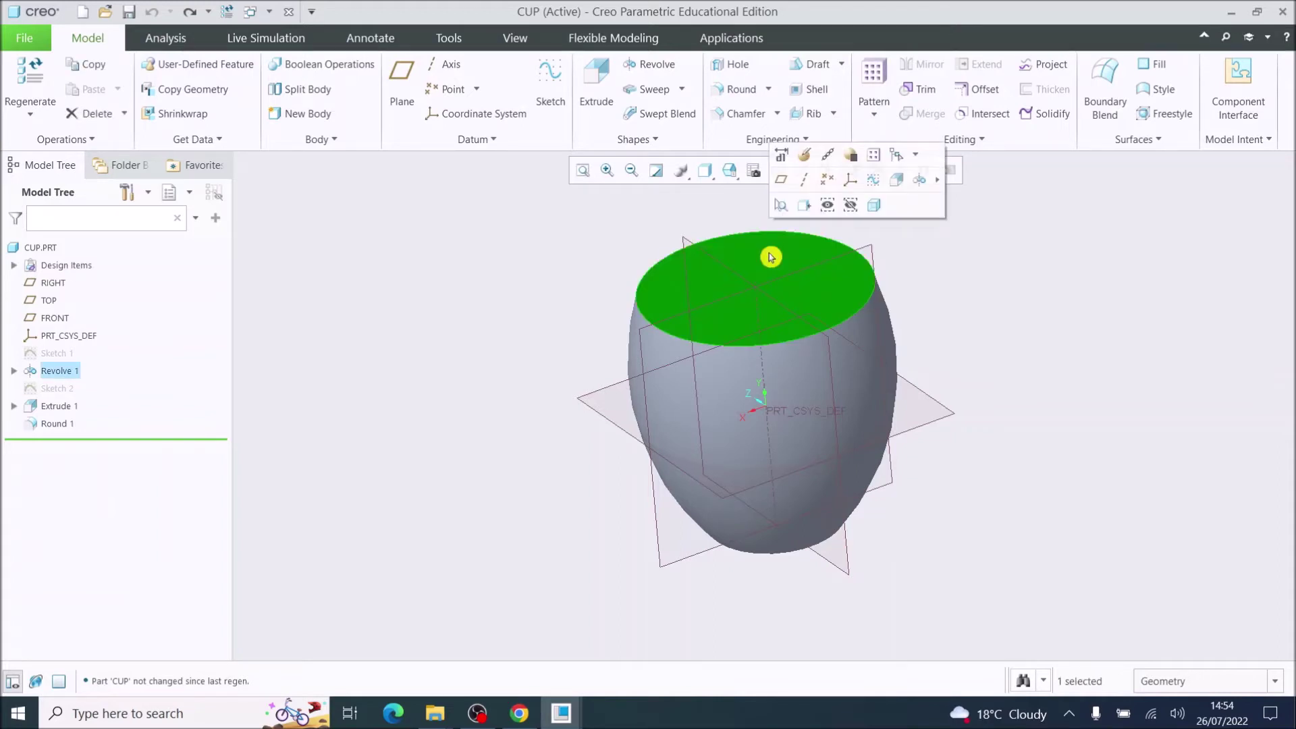
click(816, 95)
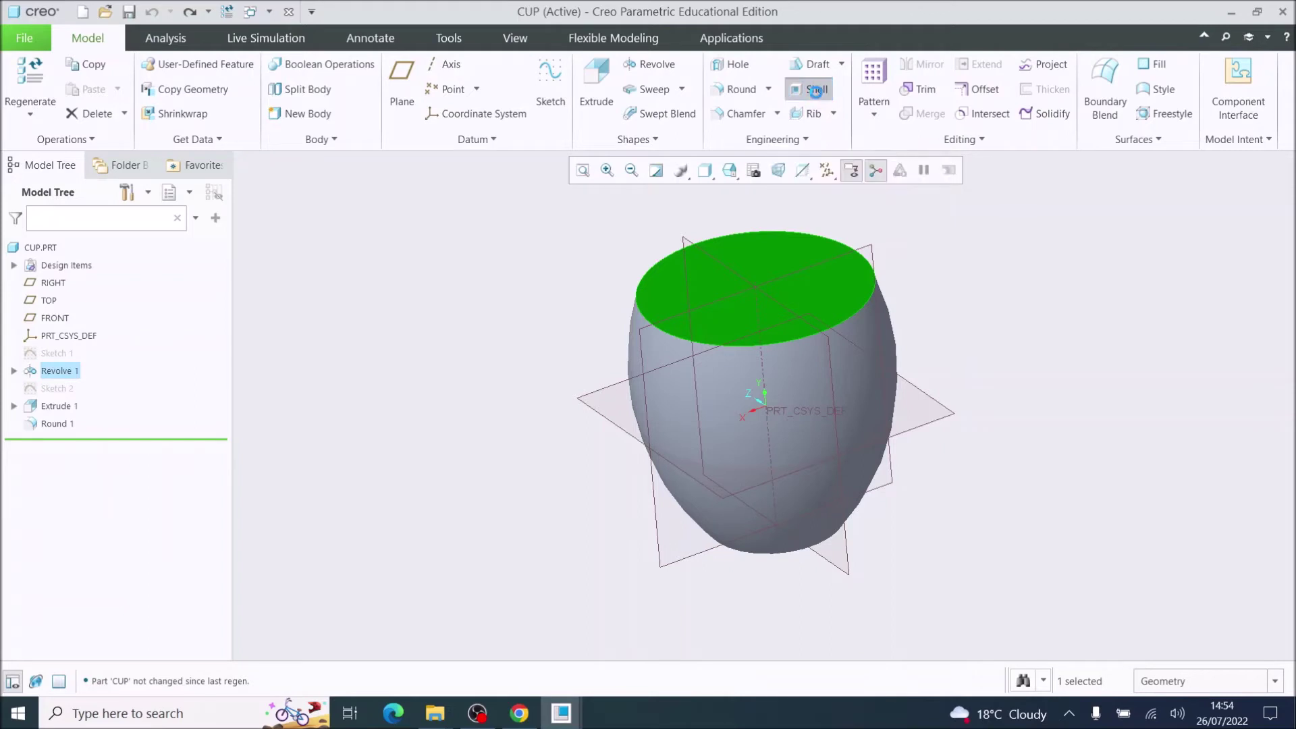
scroll(773, 225, down, 3)
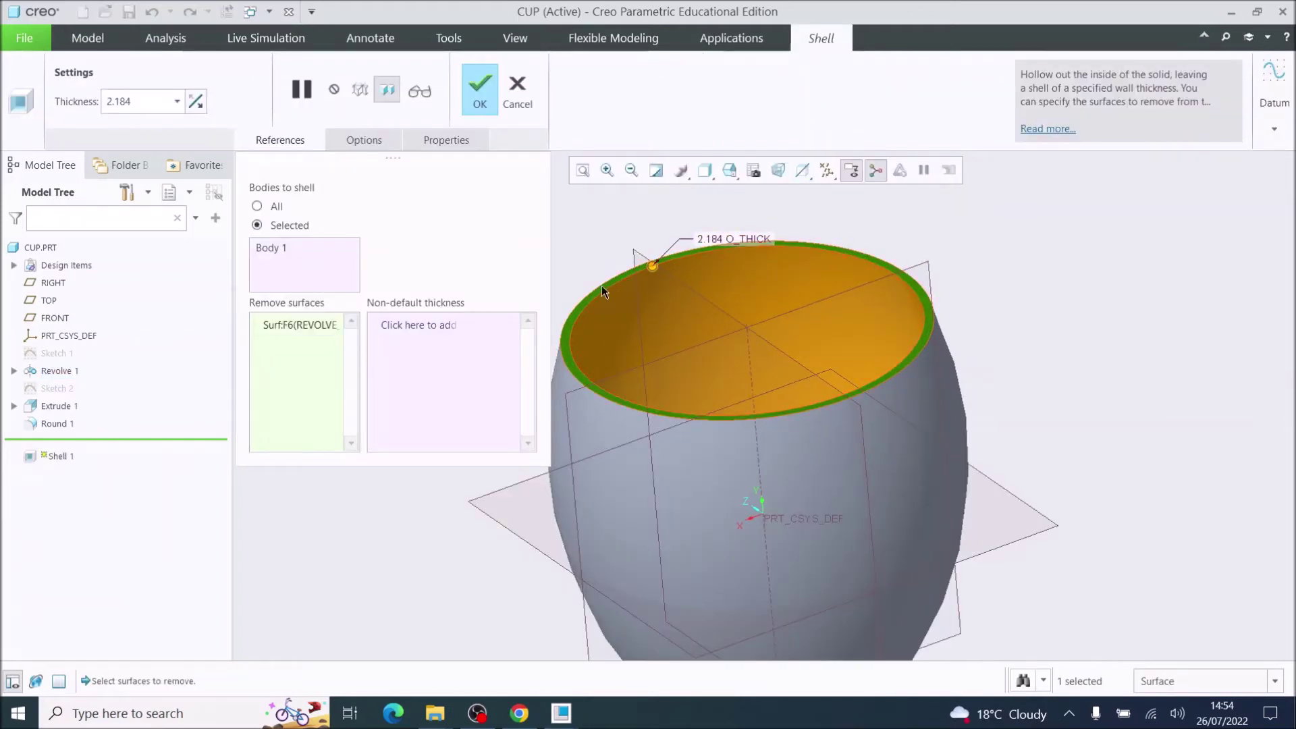
drag(653, 266, 671, 278)
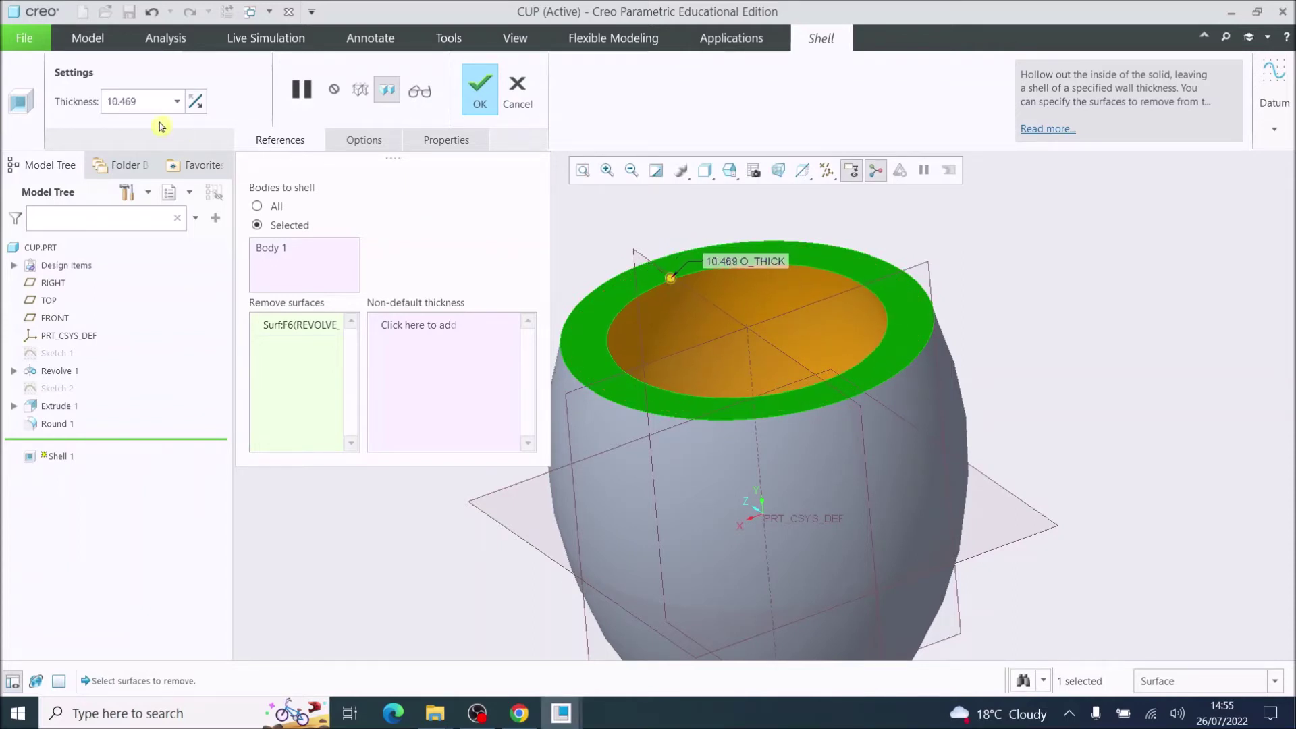
double_click(145, 102)
text(5)
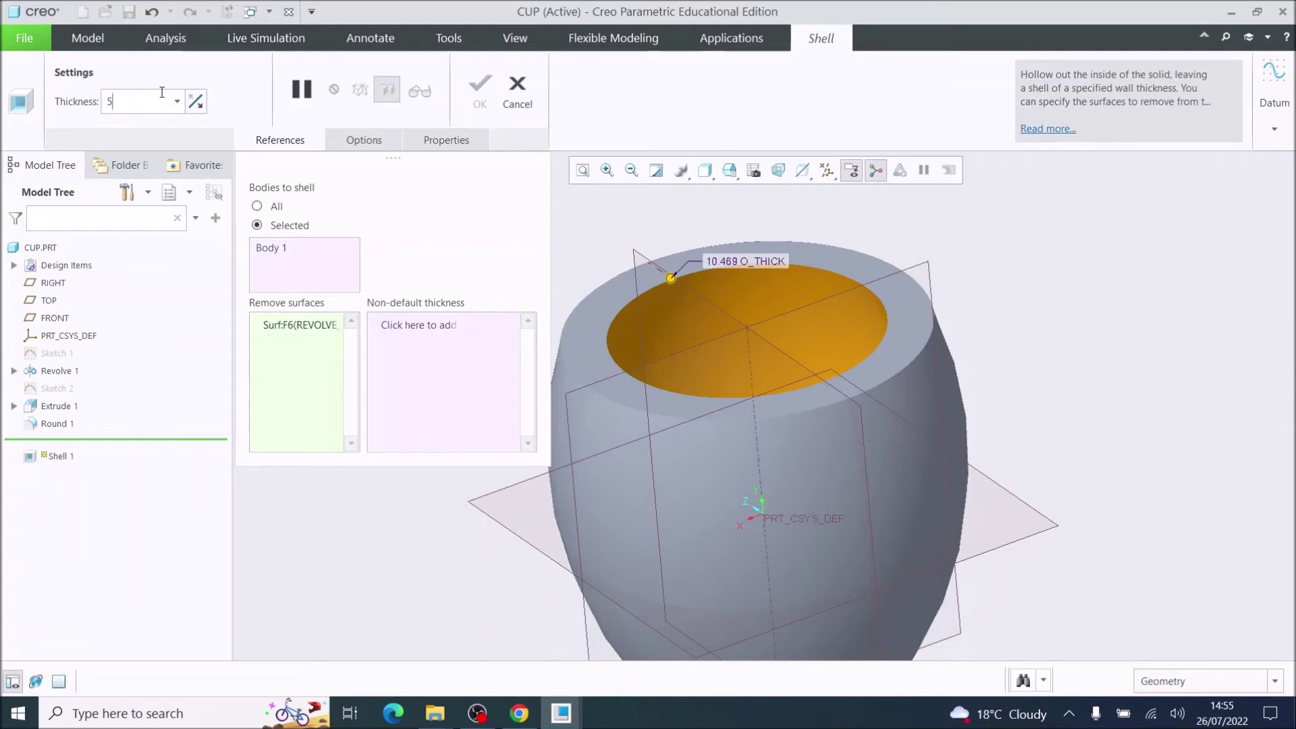
key(Return)
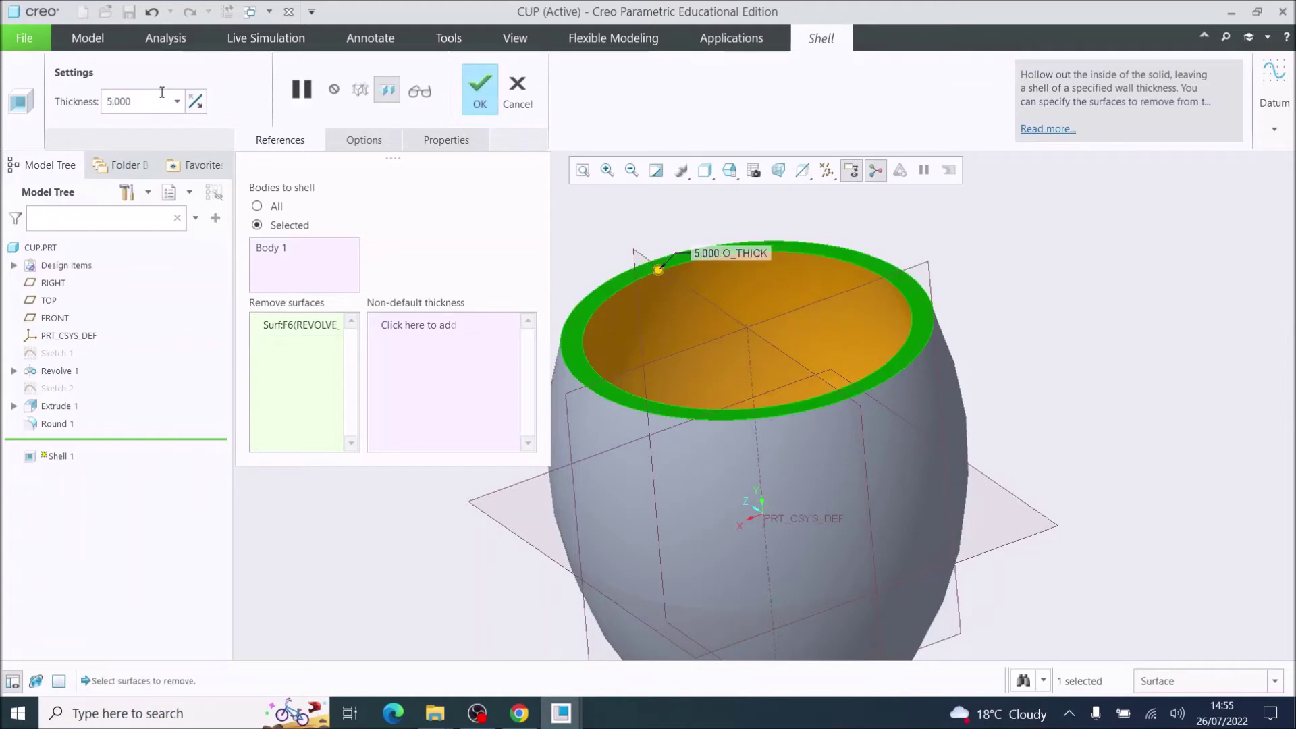
click(487, 98)
Round the outer and inner edges of the cup's rim with a radius of 2.5.
mouse_move(686, 342)
middle_down()
mouse_move(687, 403)
mouse_move(729, 295)
mouse_move(675, 337)
middle_up()
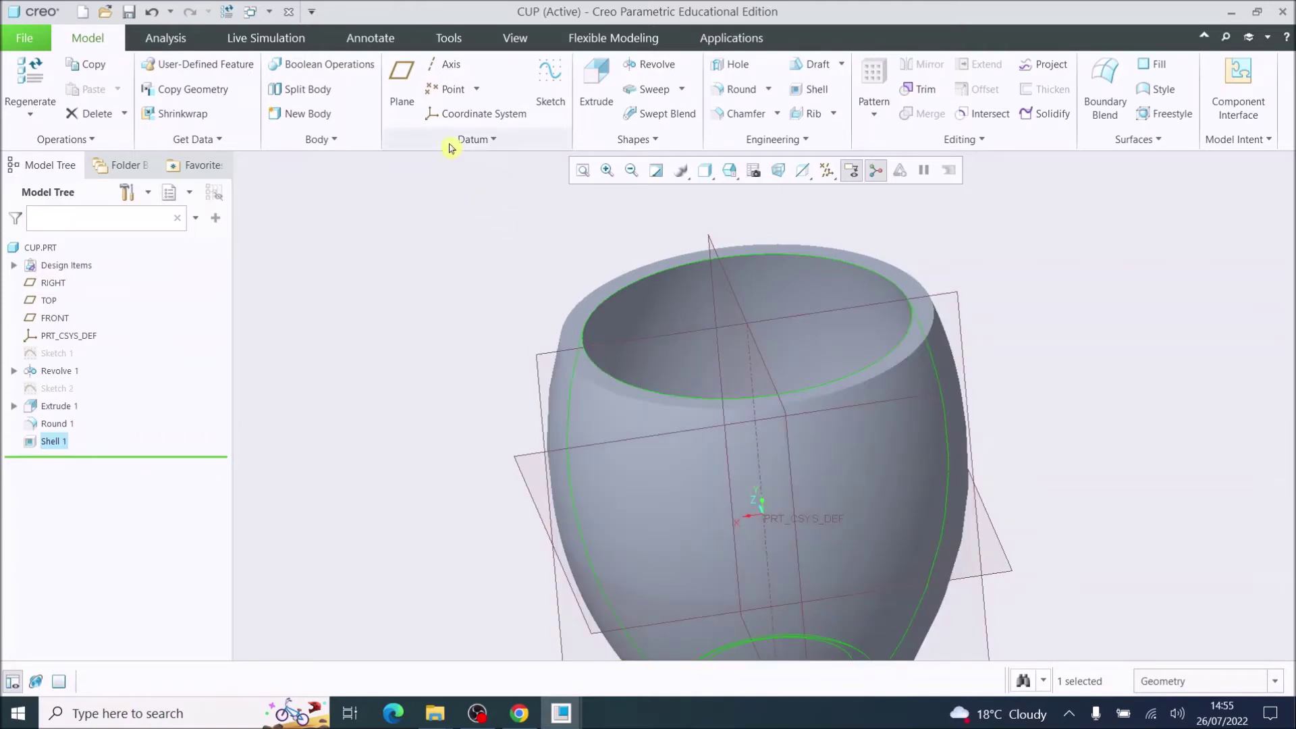
click(722, 95)
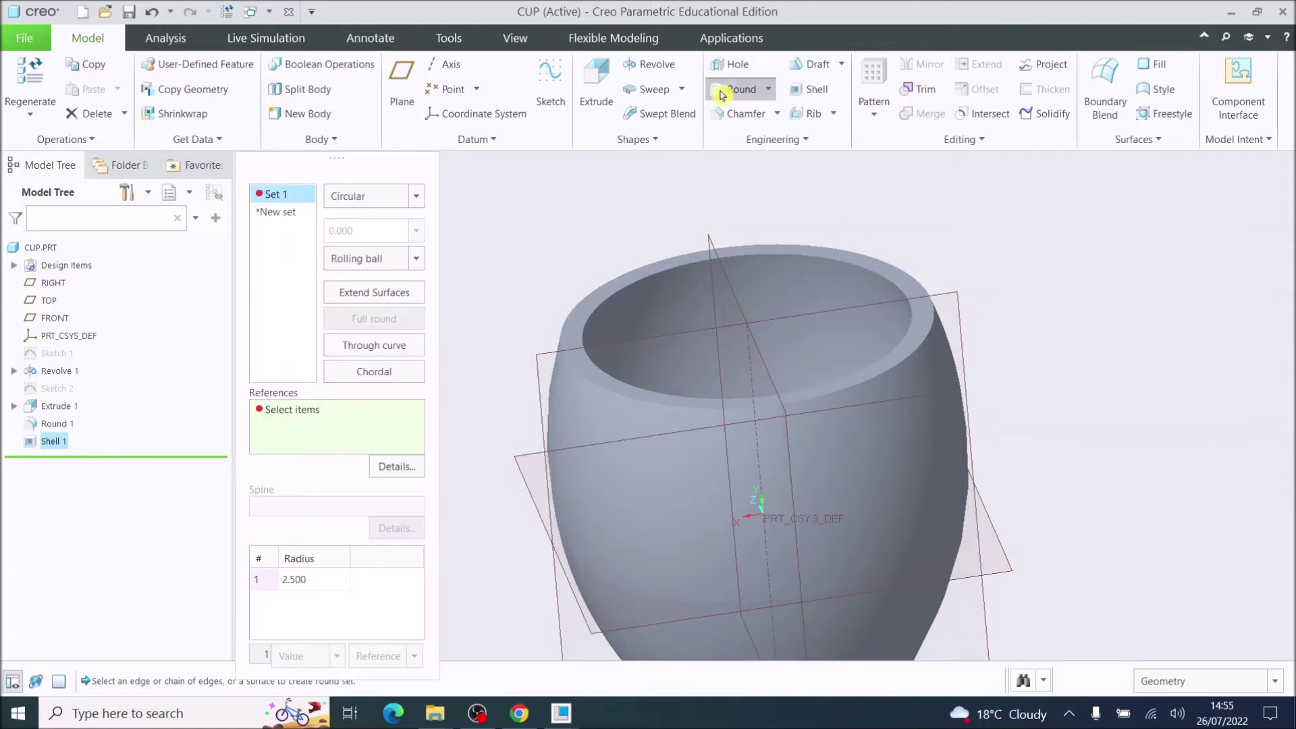
double_click(252, 108)
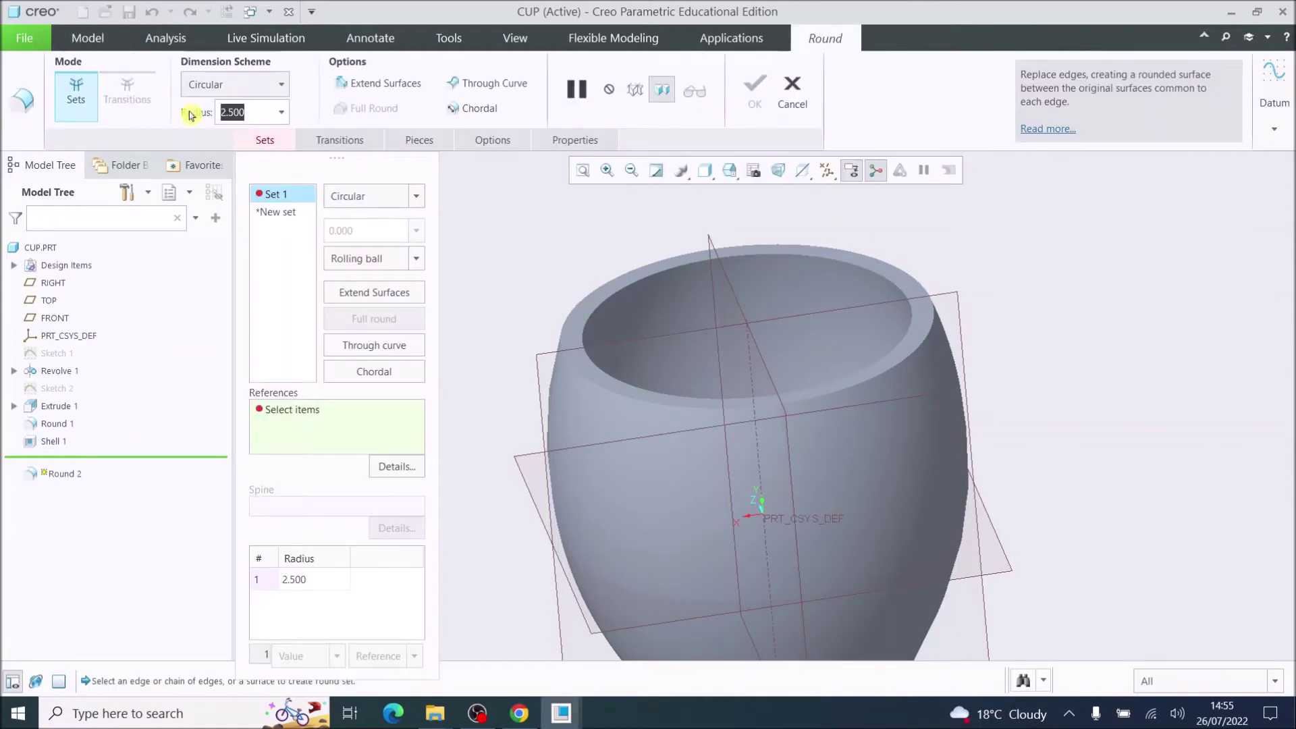
text(2)
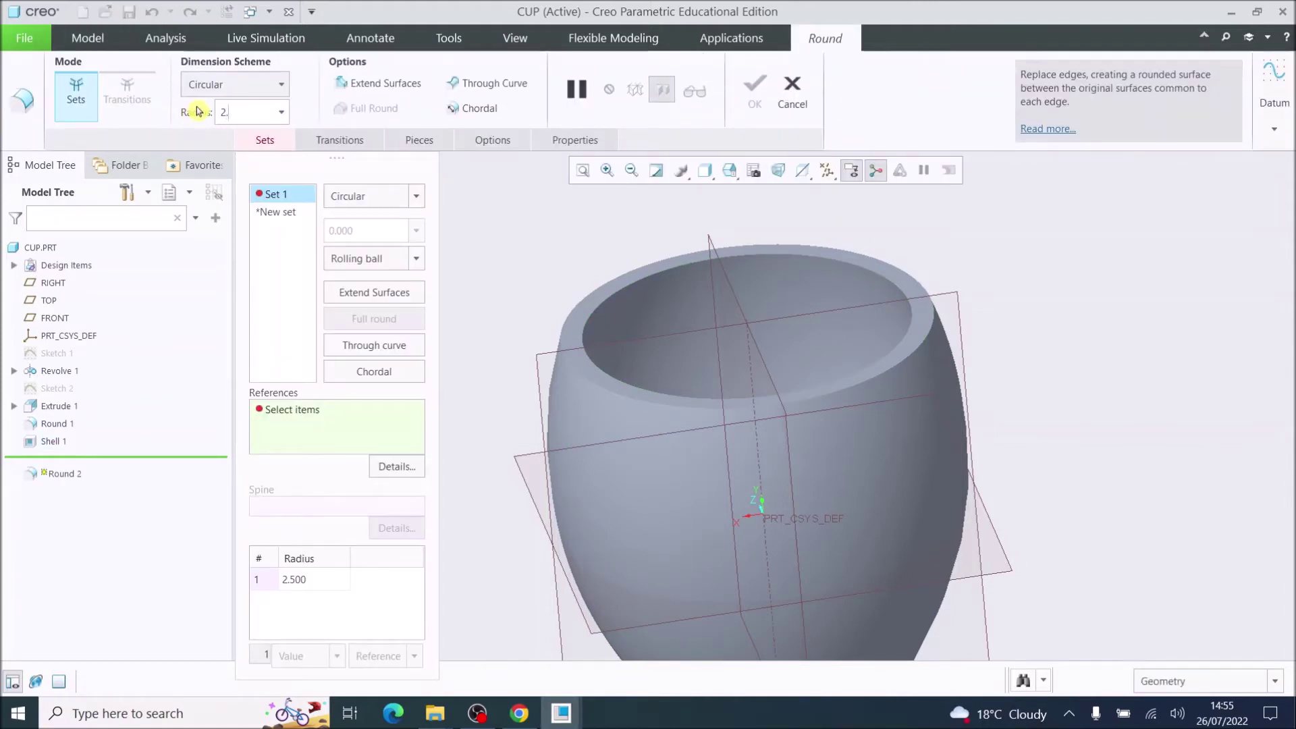
text(.5)
key(Return)
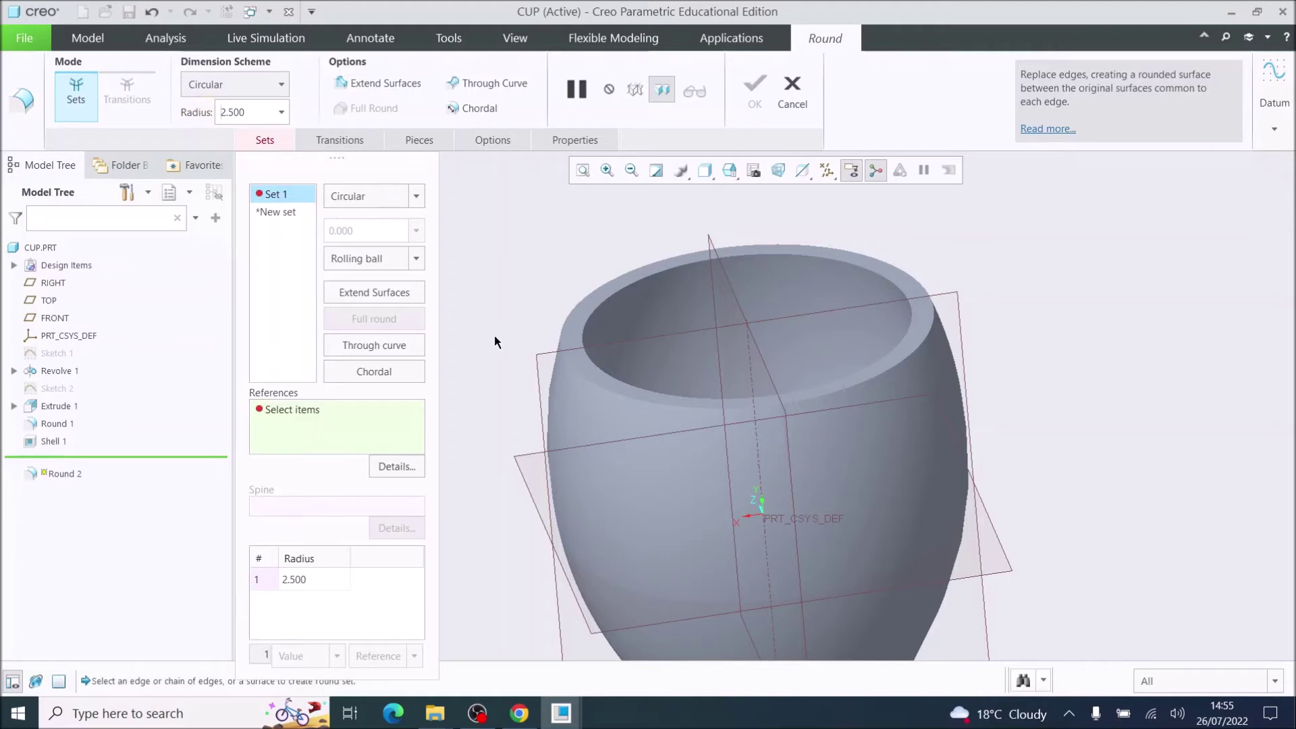
click(578, 379)
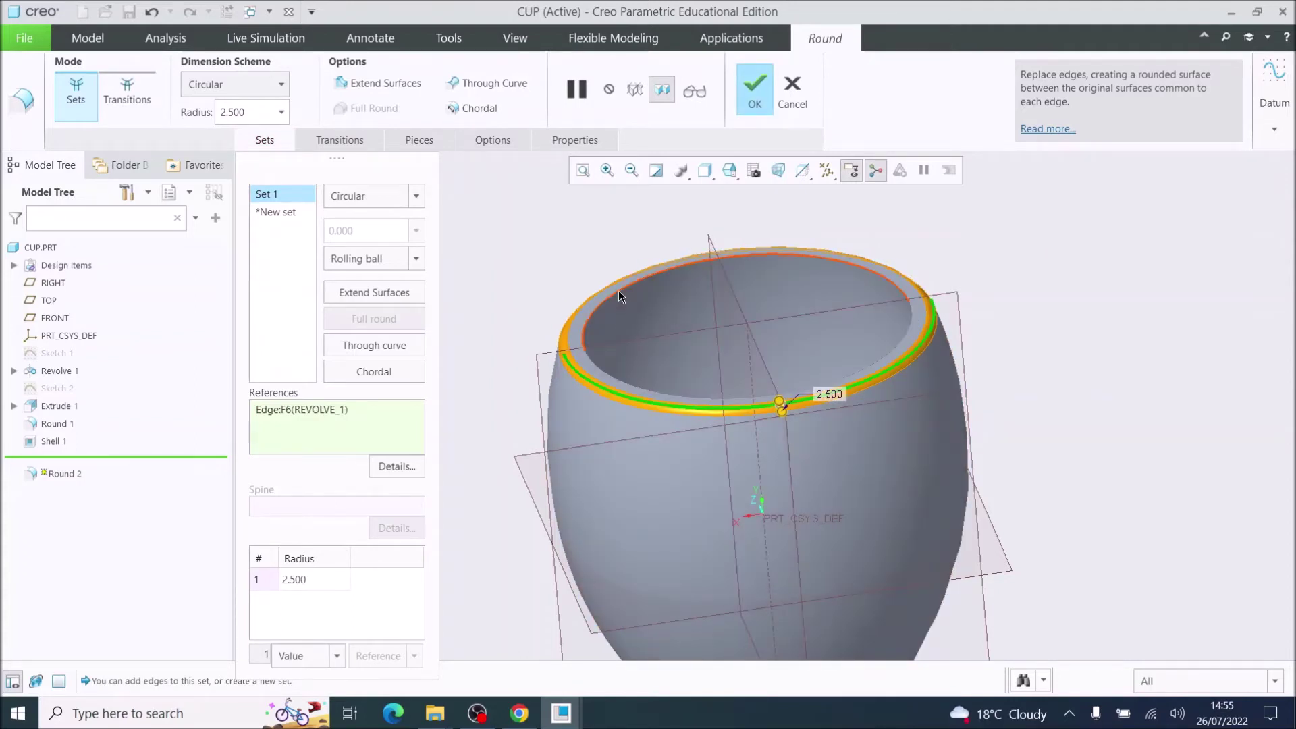
click(618, 291)
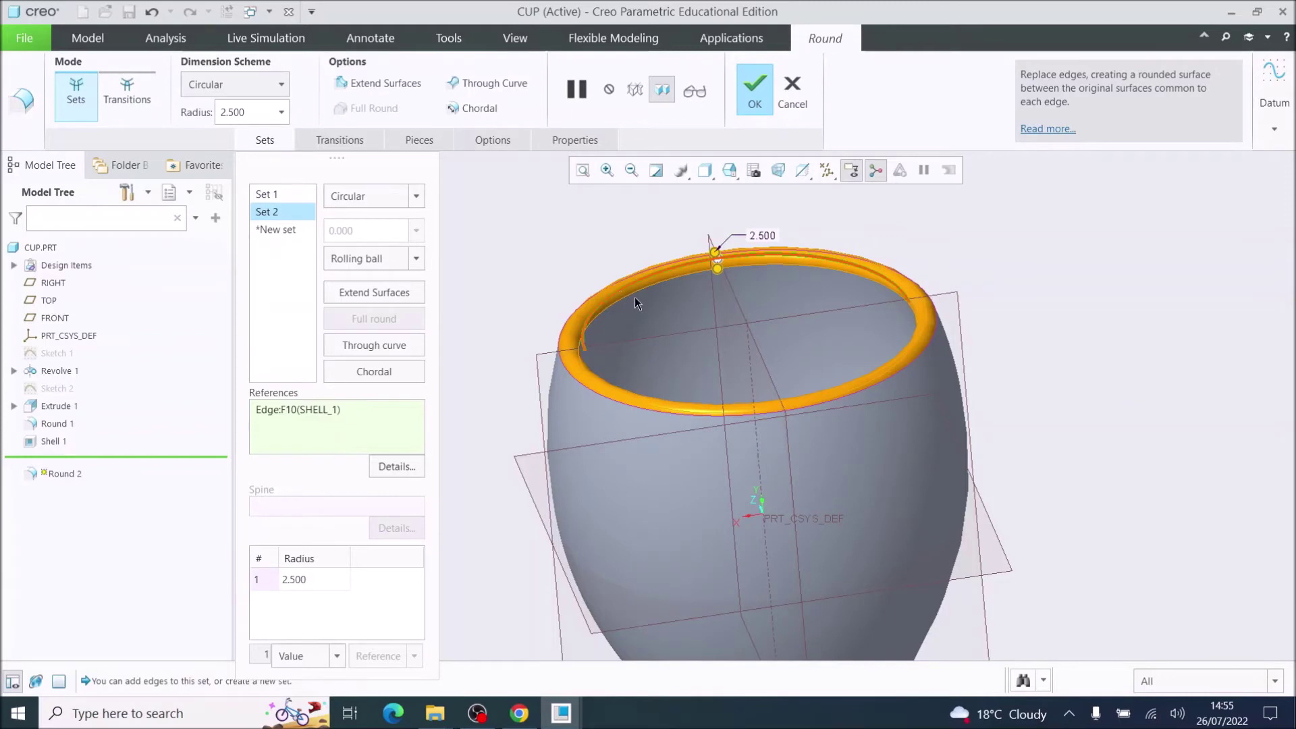
mouse_move(810, 324)
middle_down()
mouse_move(783, 365)
mouse_move(828, 323)
mouse_move(814, 337)
middle_up()
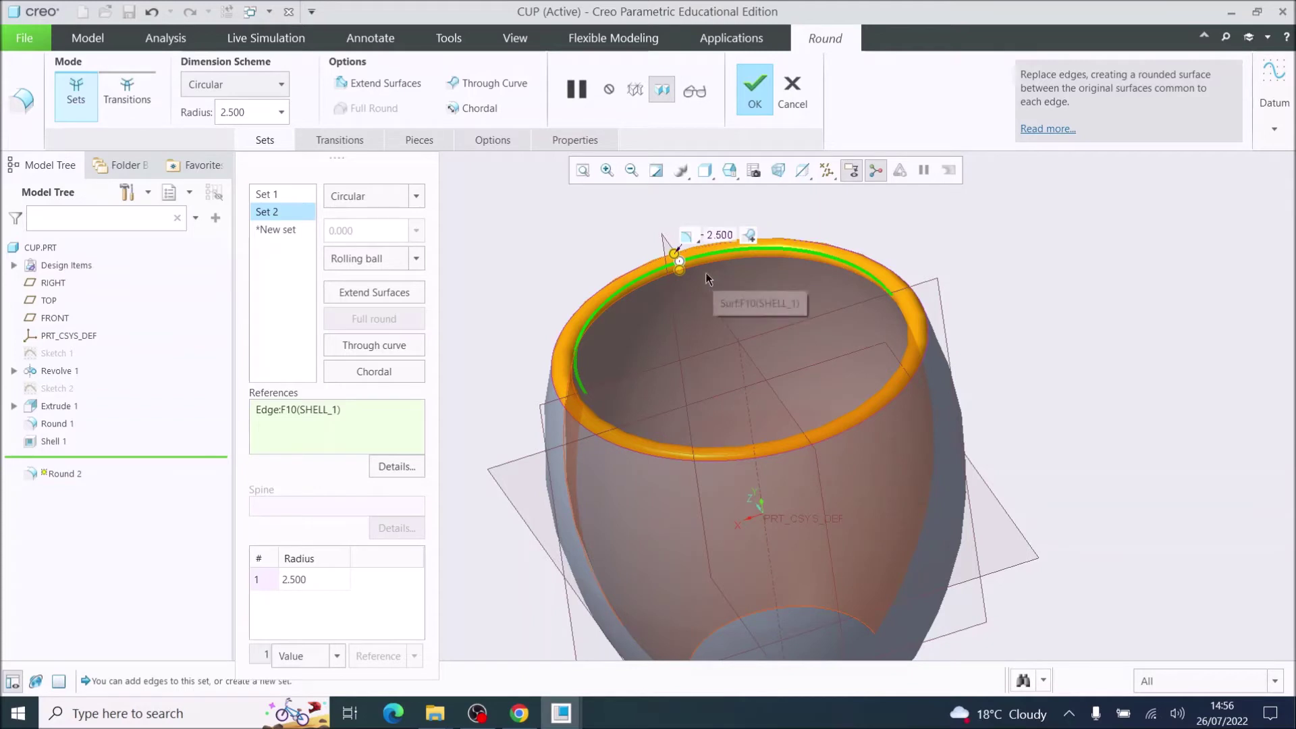
click(752, 98)
Start a sketch on the RIGHT datum plane and view it in the RIGHT orientation.
mouse_move(824, 410)
middle_down()
mouse_move(821, 478)
mouse_move(764, 379)
mouse_move(932, 309)
mouse_move(935, 277)
mouse_move(900, 278)
mouse_move(884, 298)
middle_up()
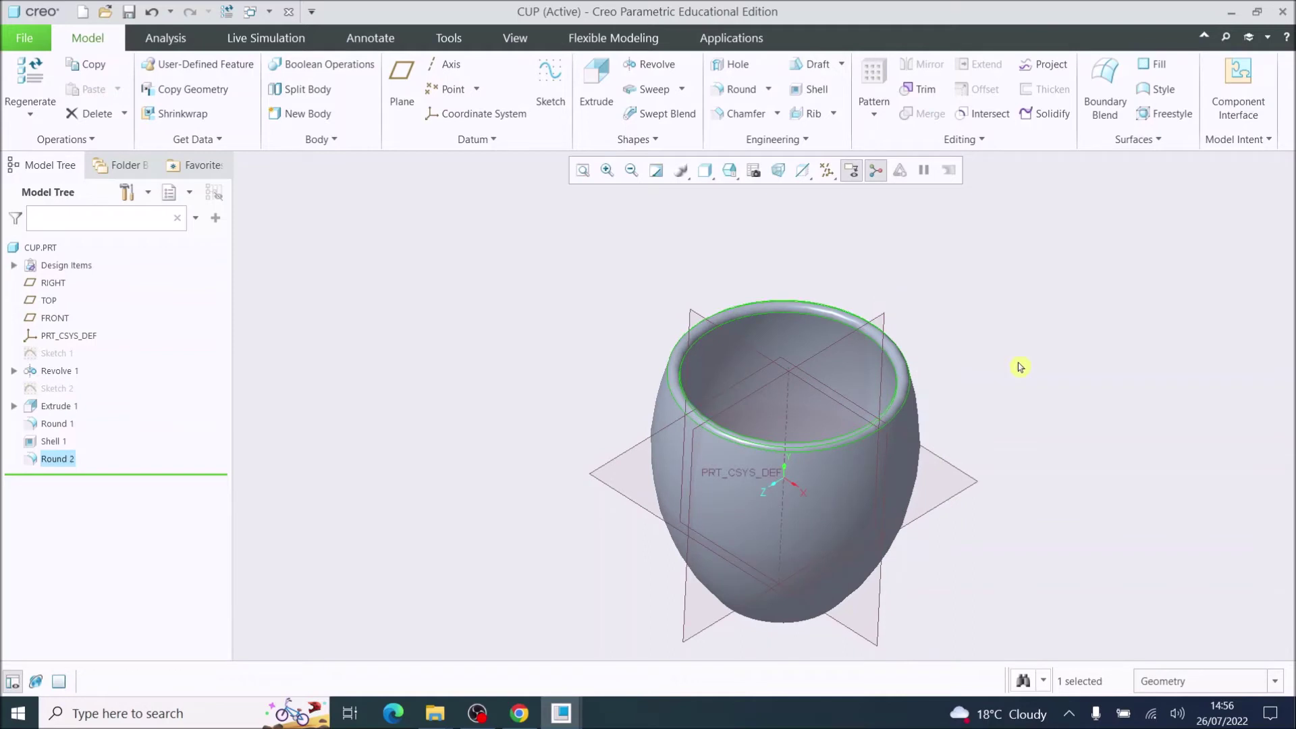
click(871, 326)
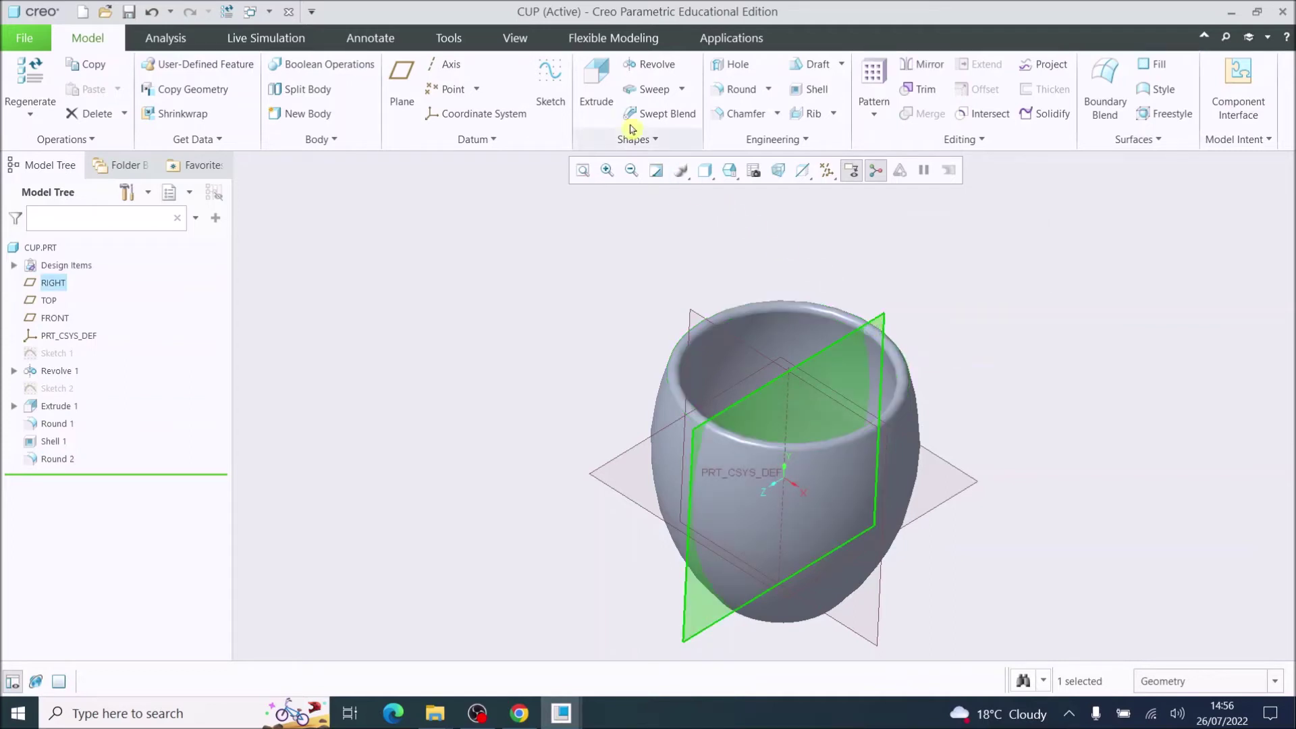
click(551, 73)
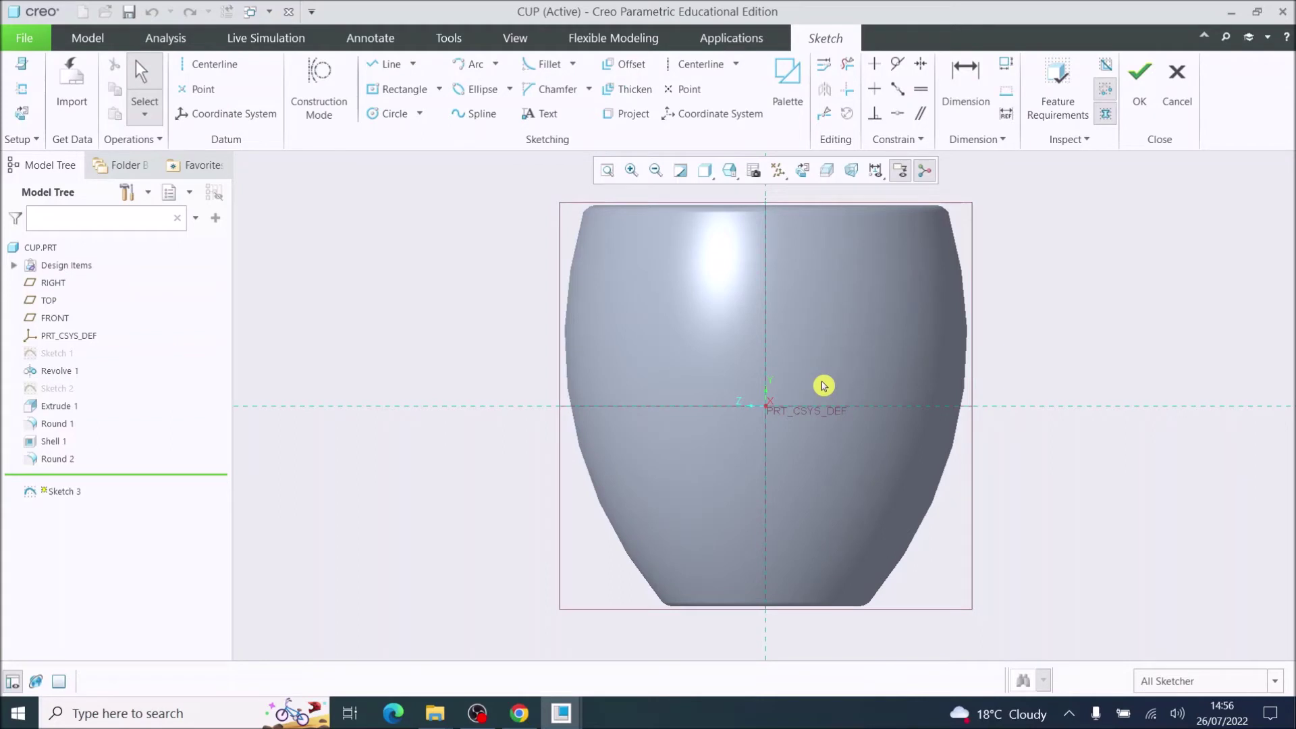
click(738, 180)
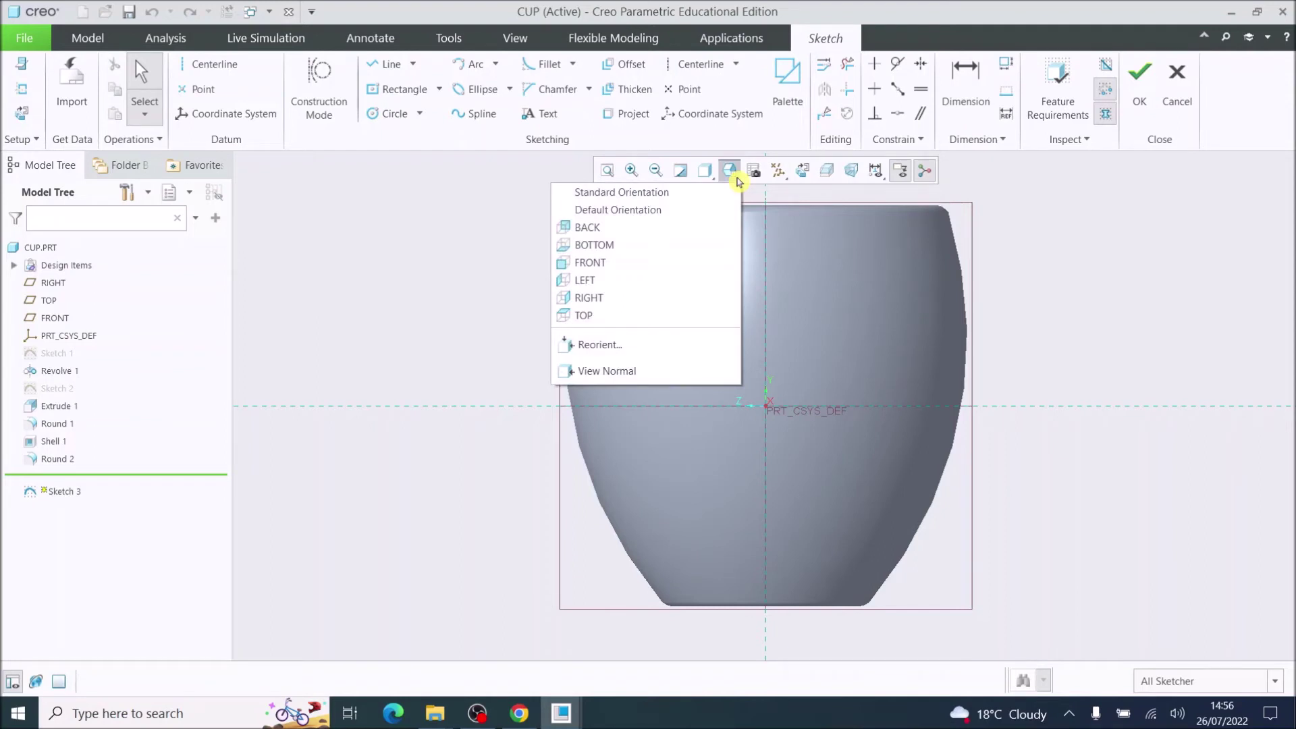
click(596, 262)
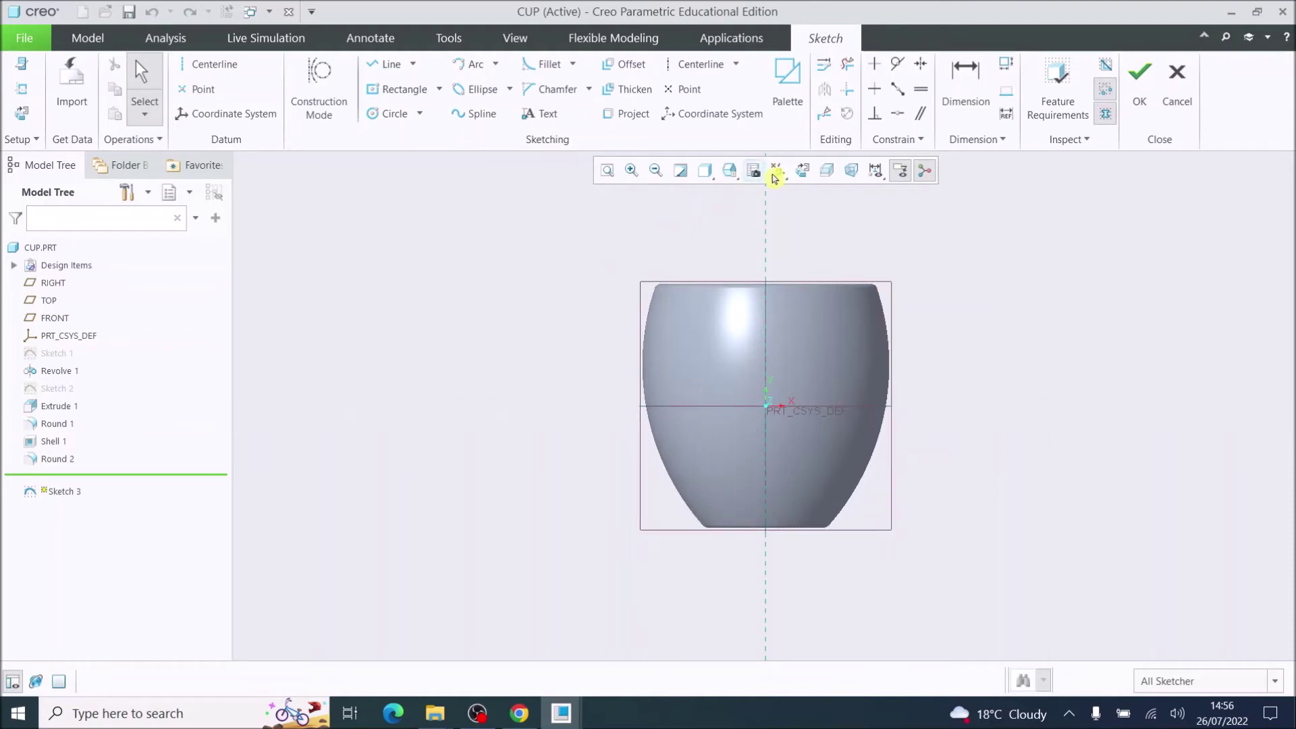
click(733, 173)
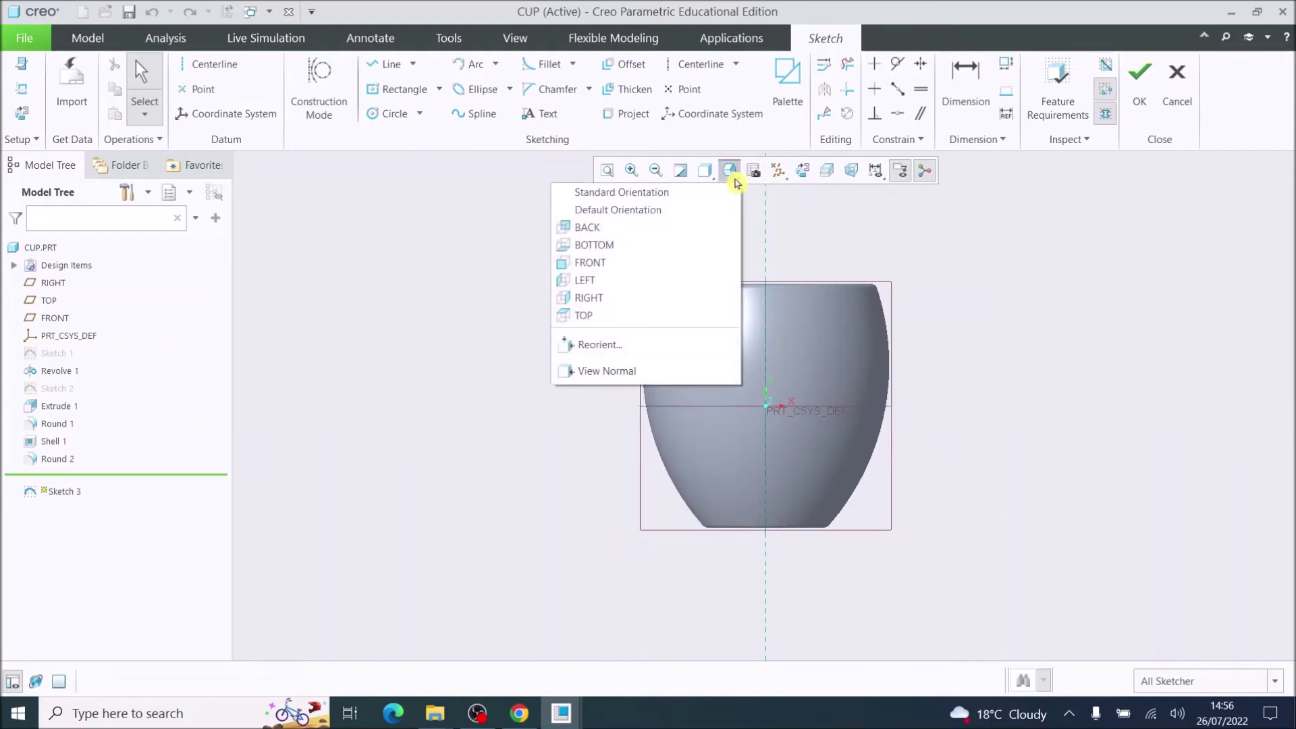
click(612, 298)
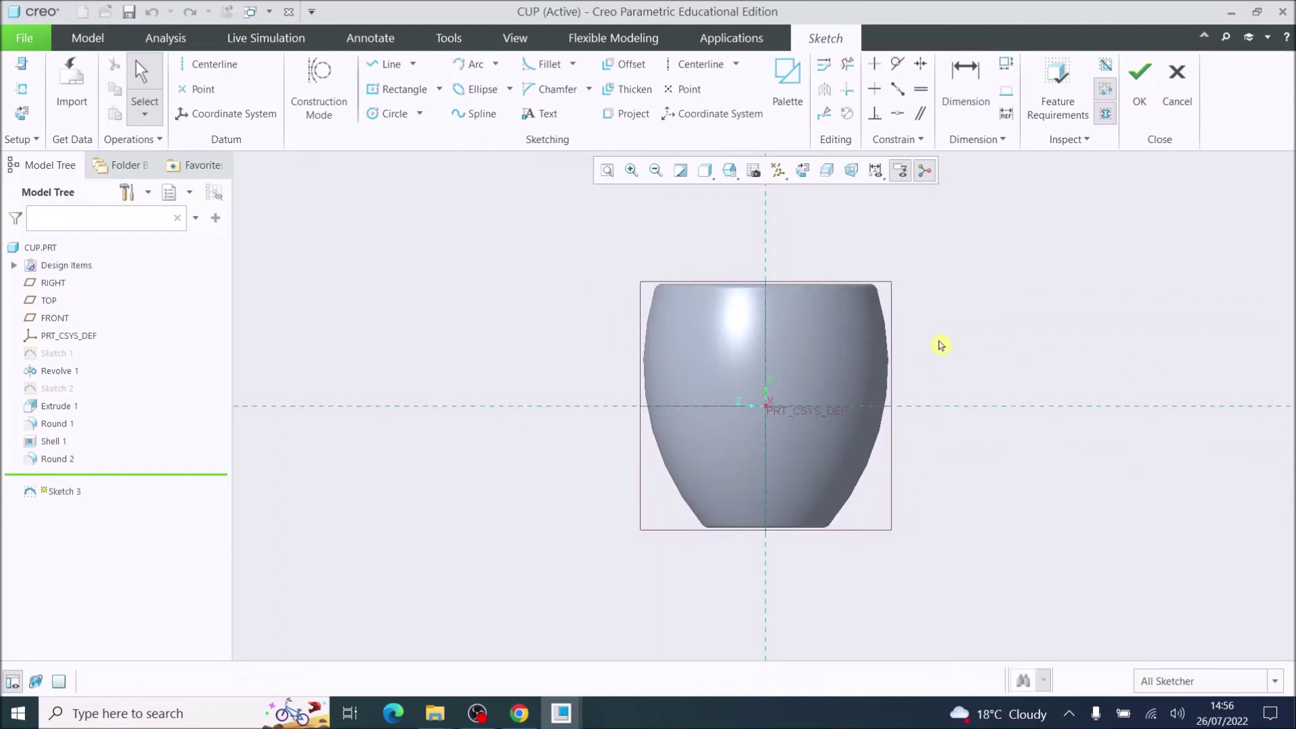
scroll(949, 325, down, 3)
scroll(949, 325, up, 1)
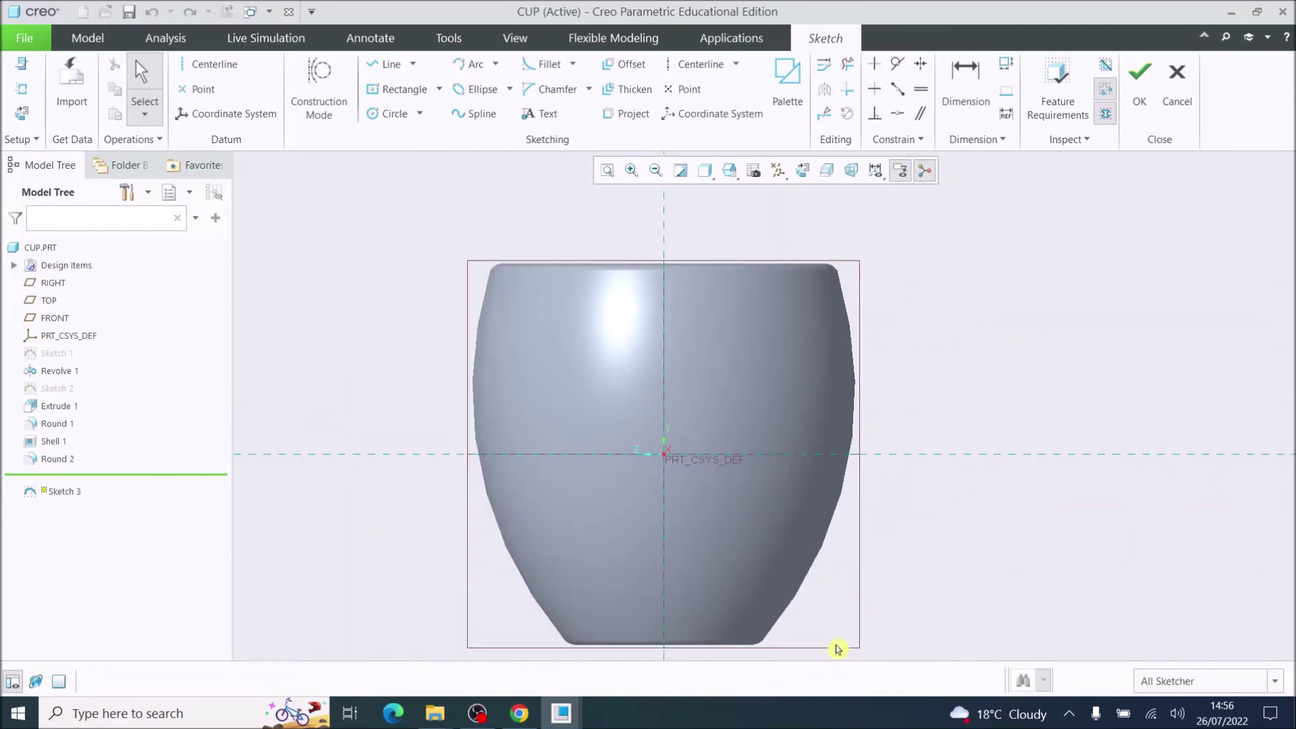
scroll(816, 608, up, 2)
scroll(797, 658, down, 2)
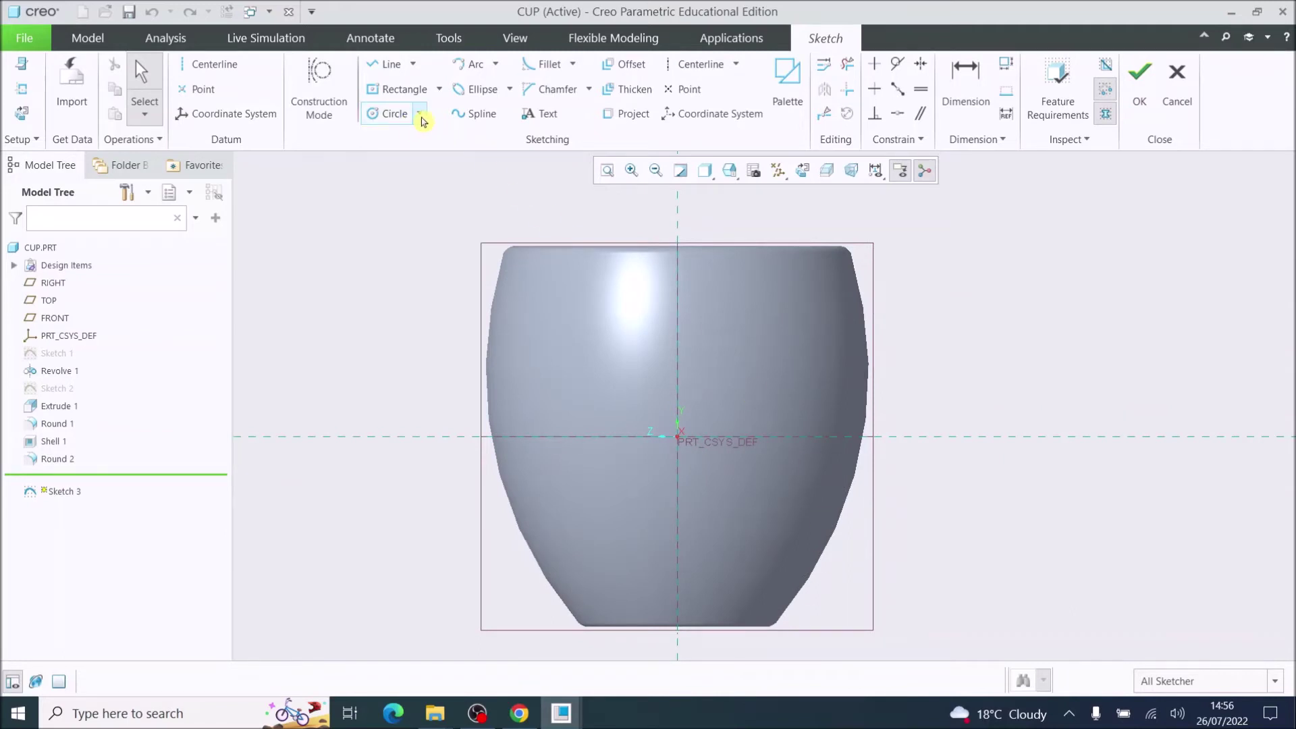
Add the cup's outer silhouette on the positive side of the profile, facing the handle area, as a sketch reference.
click(497, 68)
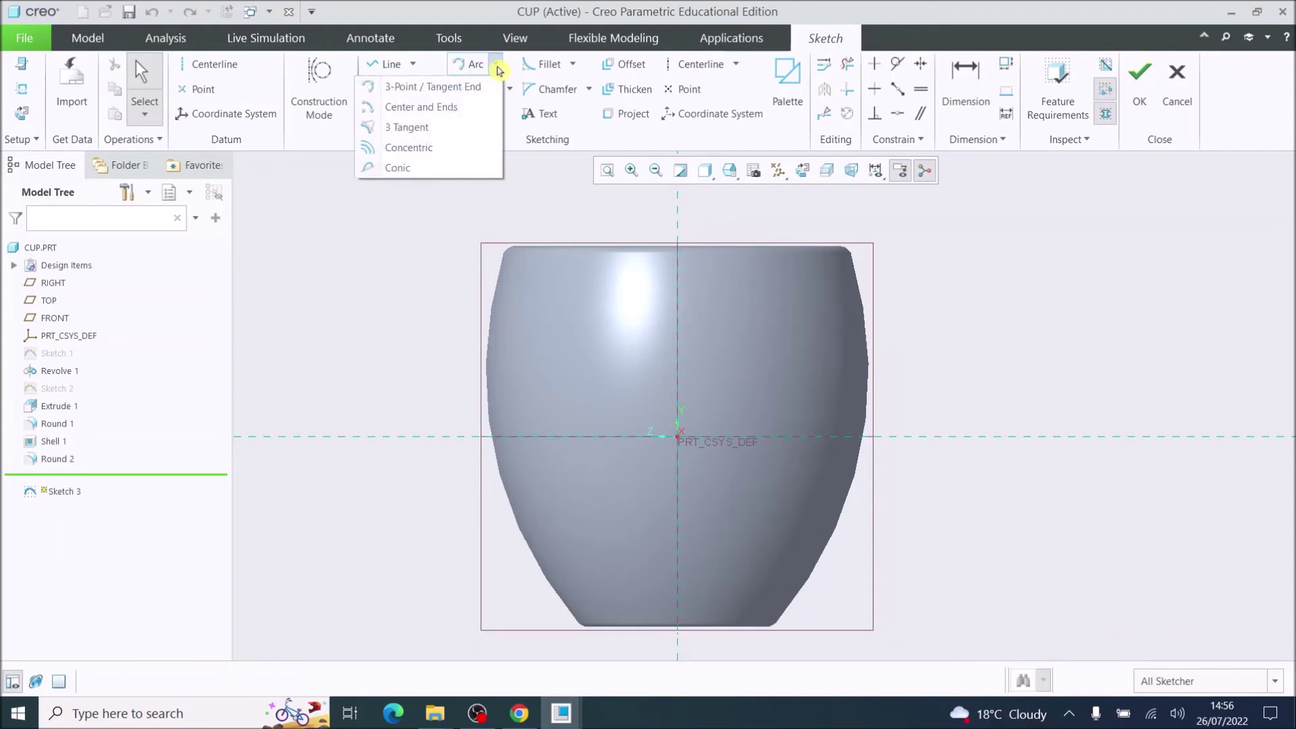
click(474, 92)
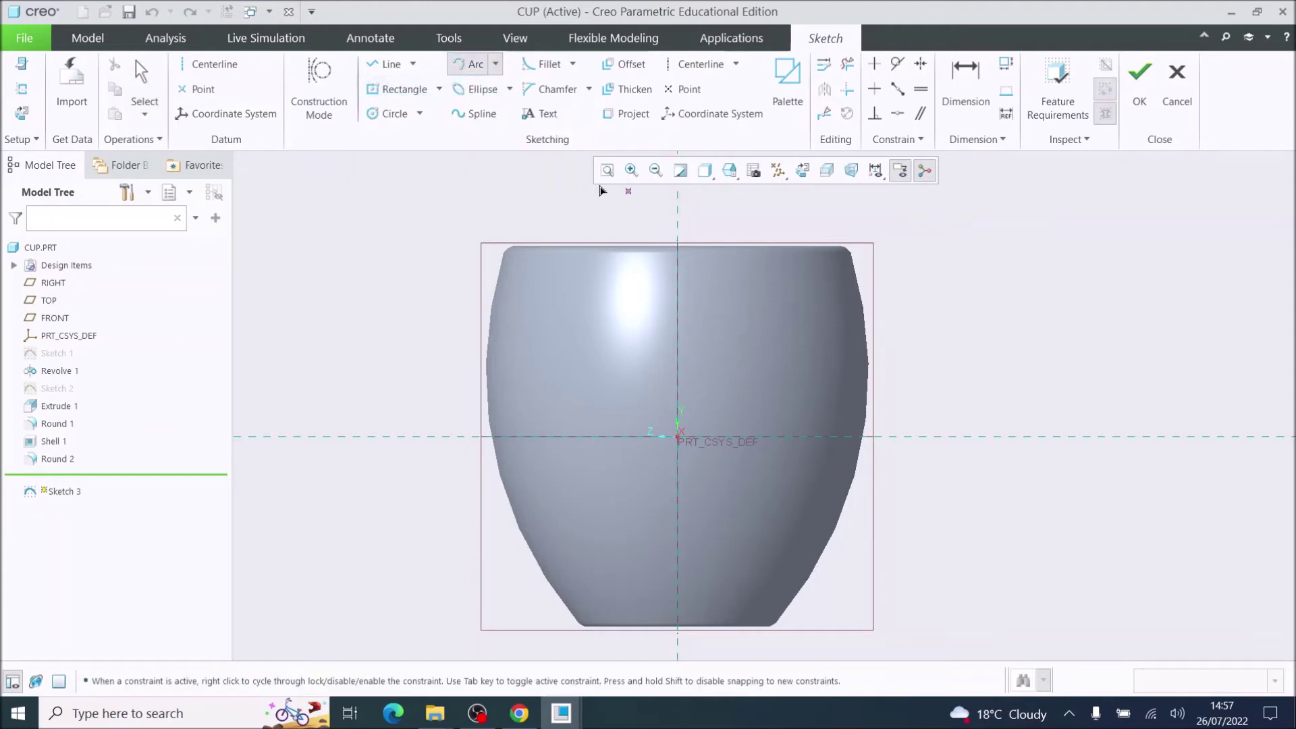
click(21, 92)
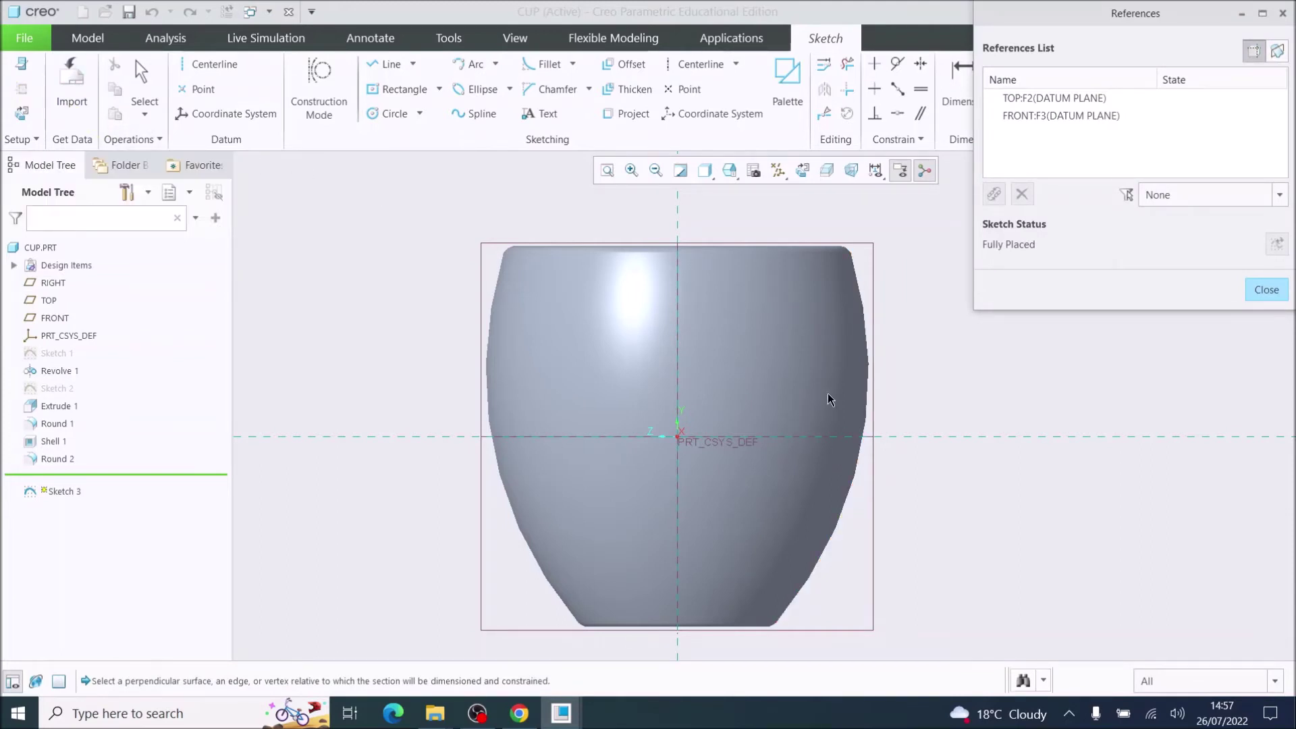
click(870, 356)
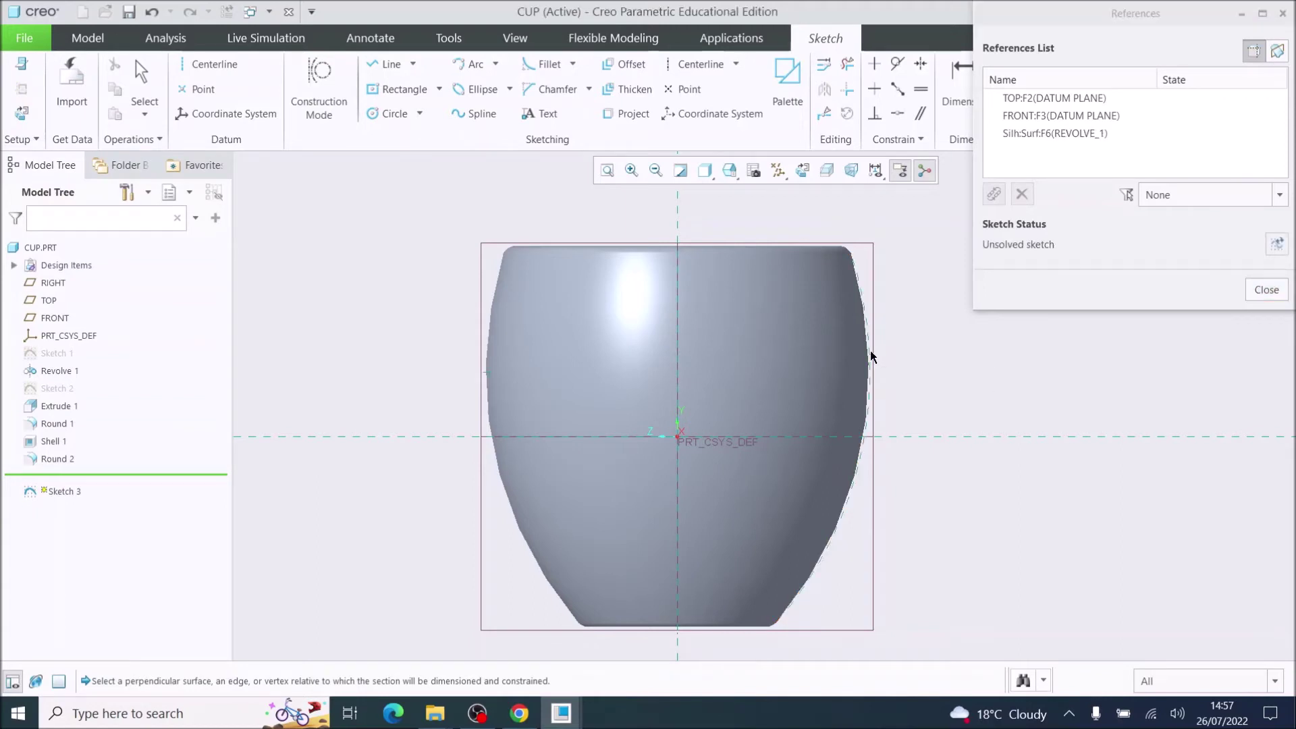
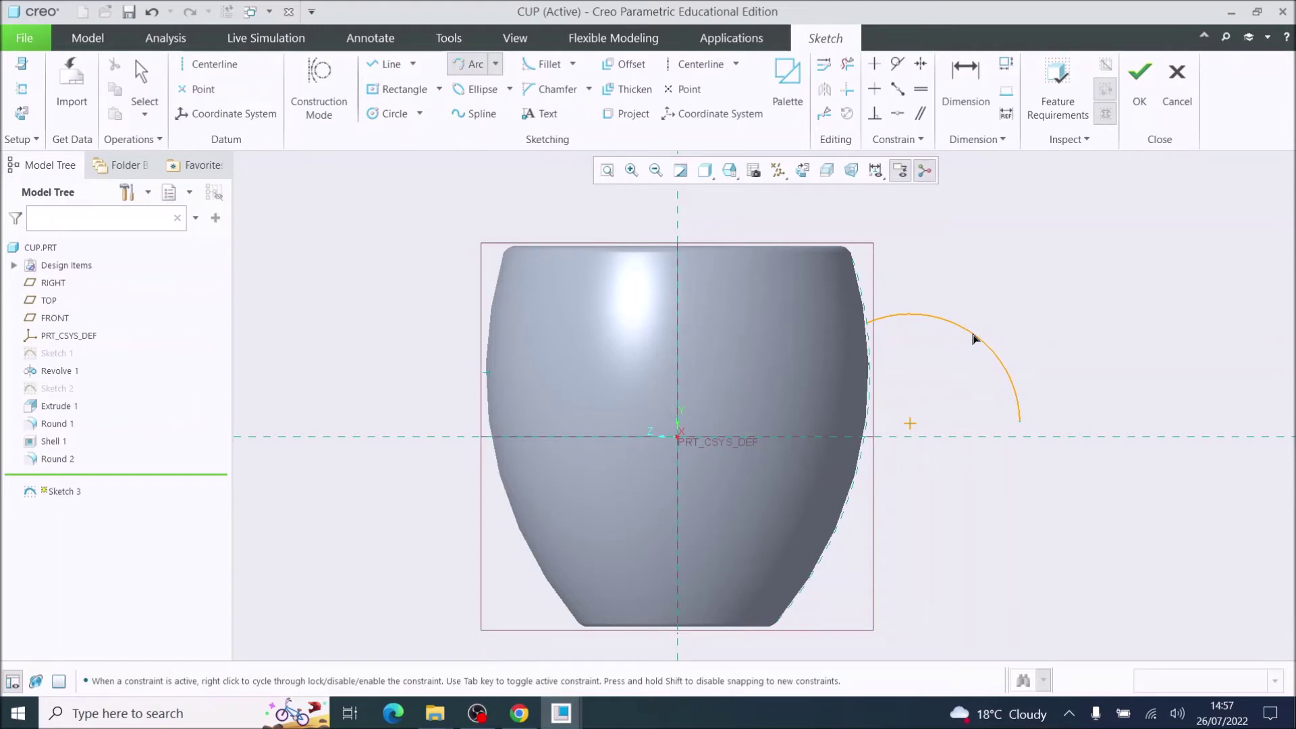
Sketch a three-point arc of about 29 radius outward from the cup's silhouette, and dimension its center 60 from the vertical reference.
click(973, 338)
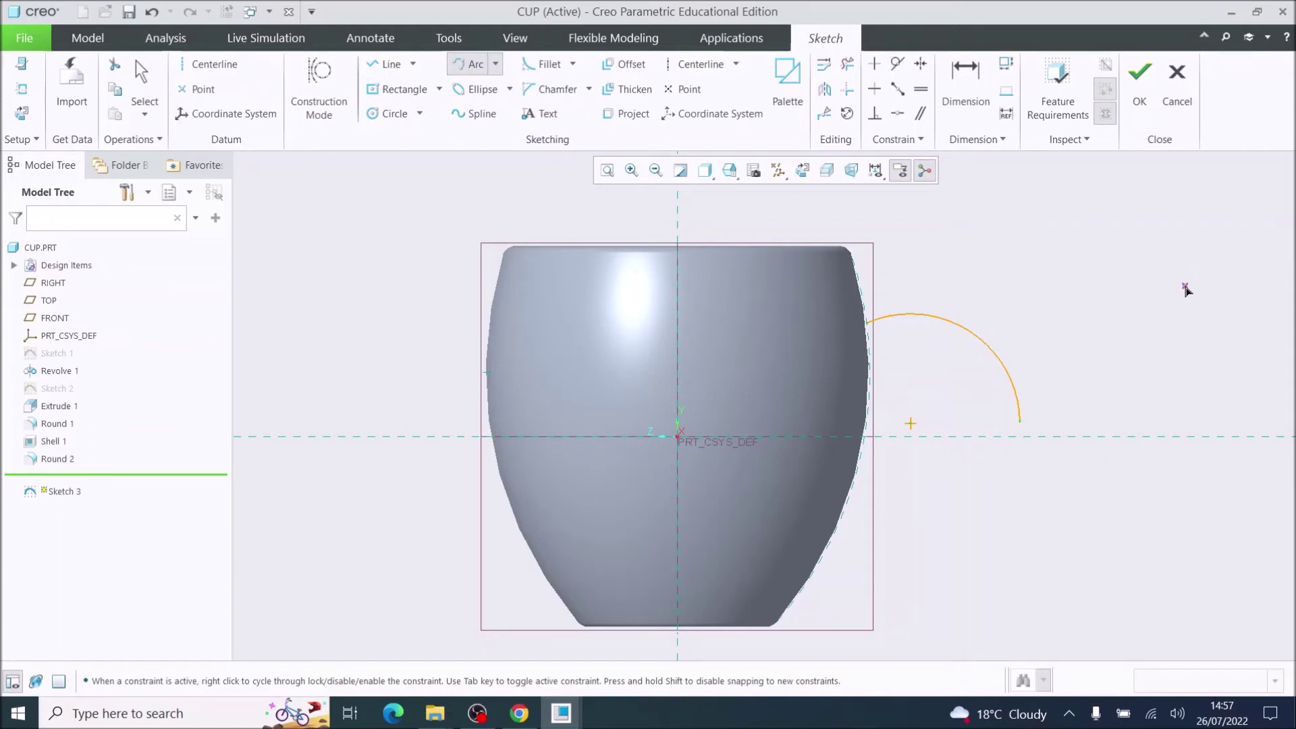
click(969, 83)
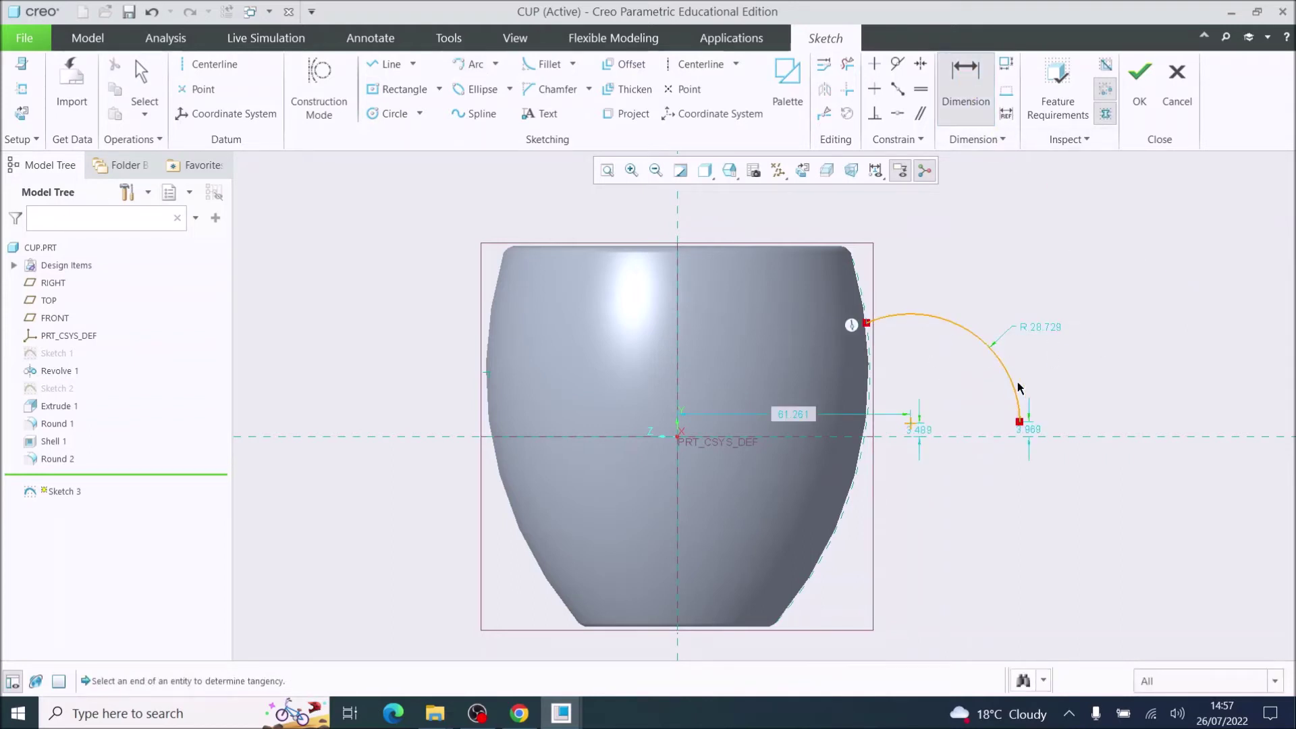
double_click(791, 420)
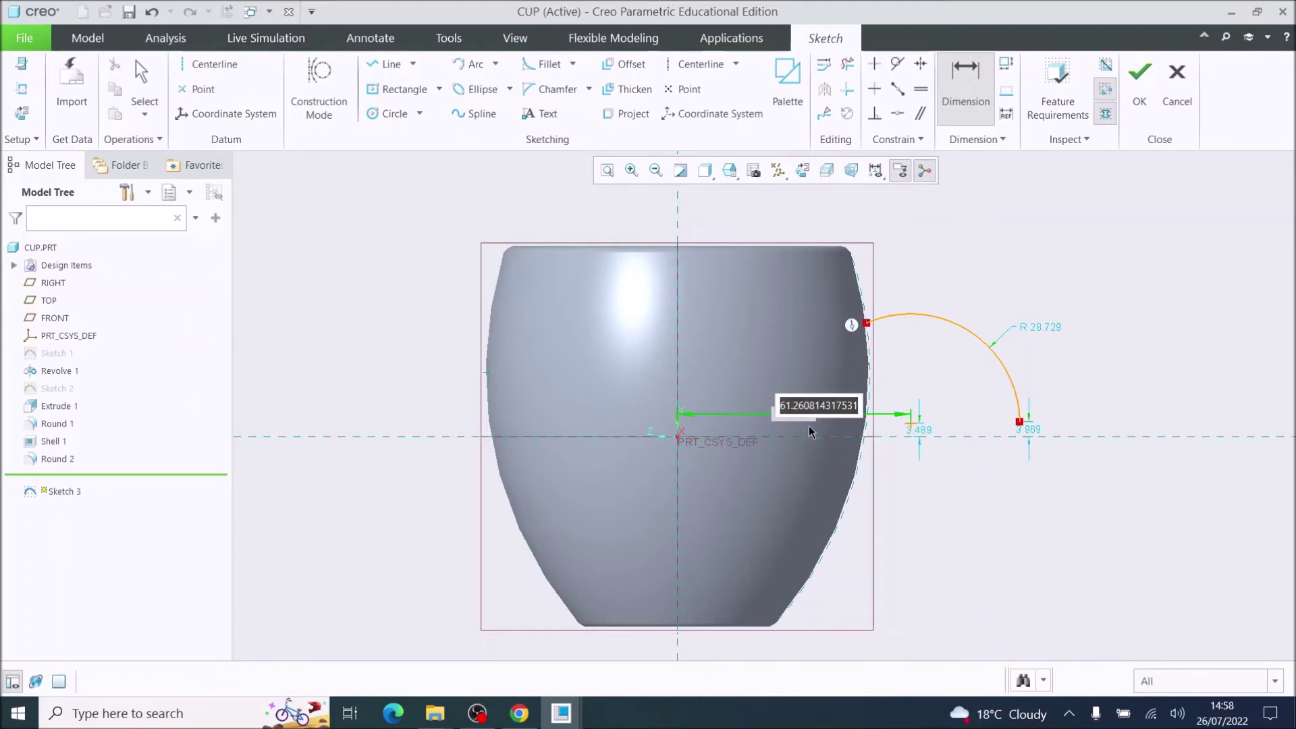
text(60)
key(Return)
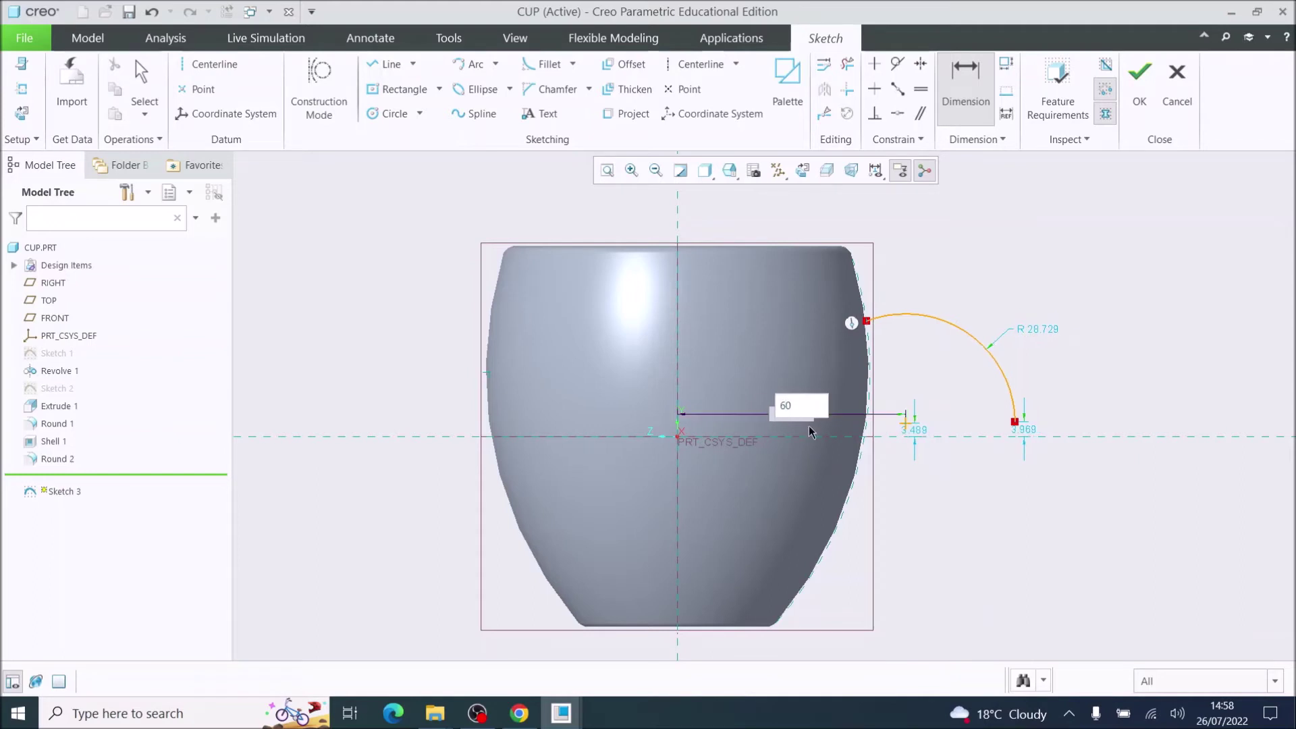
Try heights of 5 and 0 for the arc's center and 0 for its free end, measured from the horizontal reference.
double_click(923, 433)
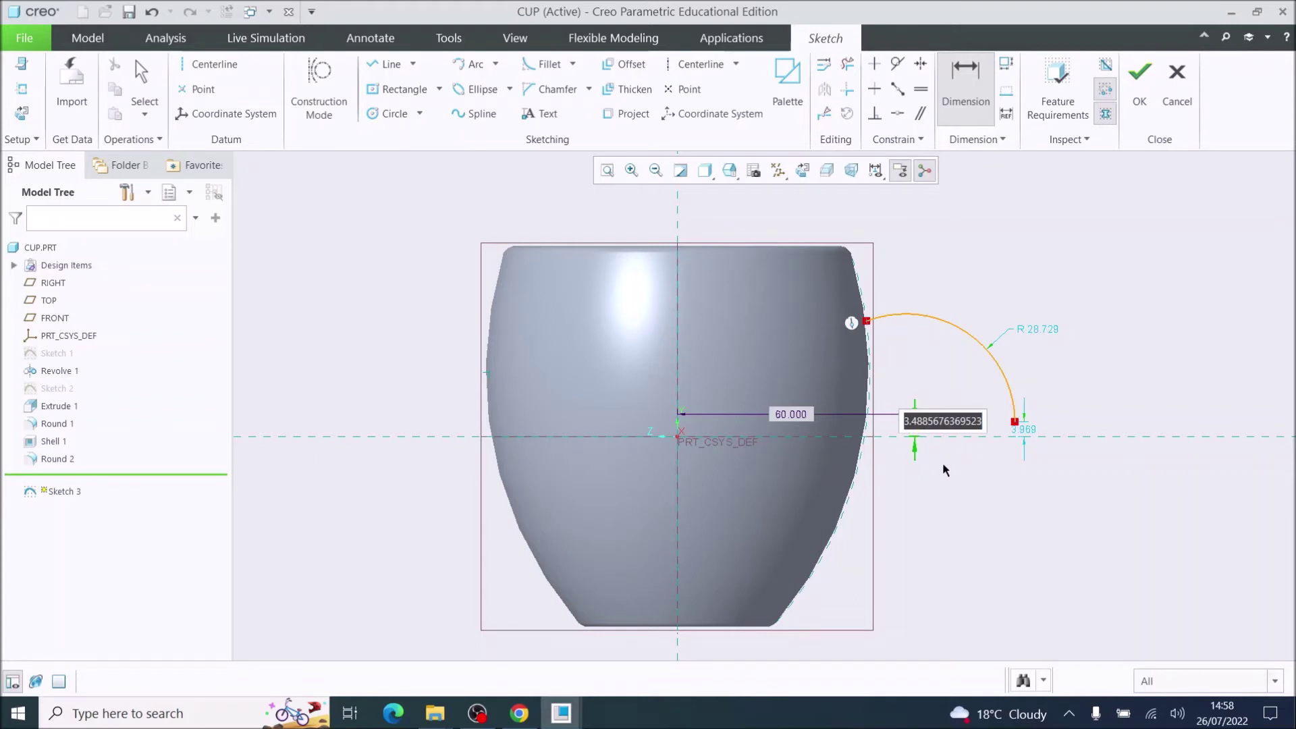
text(5)
key(Return)
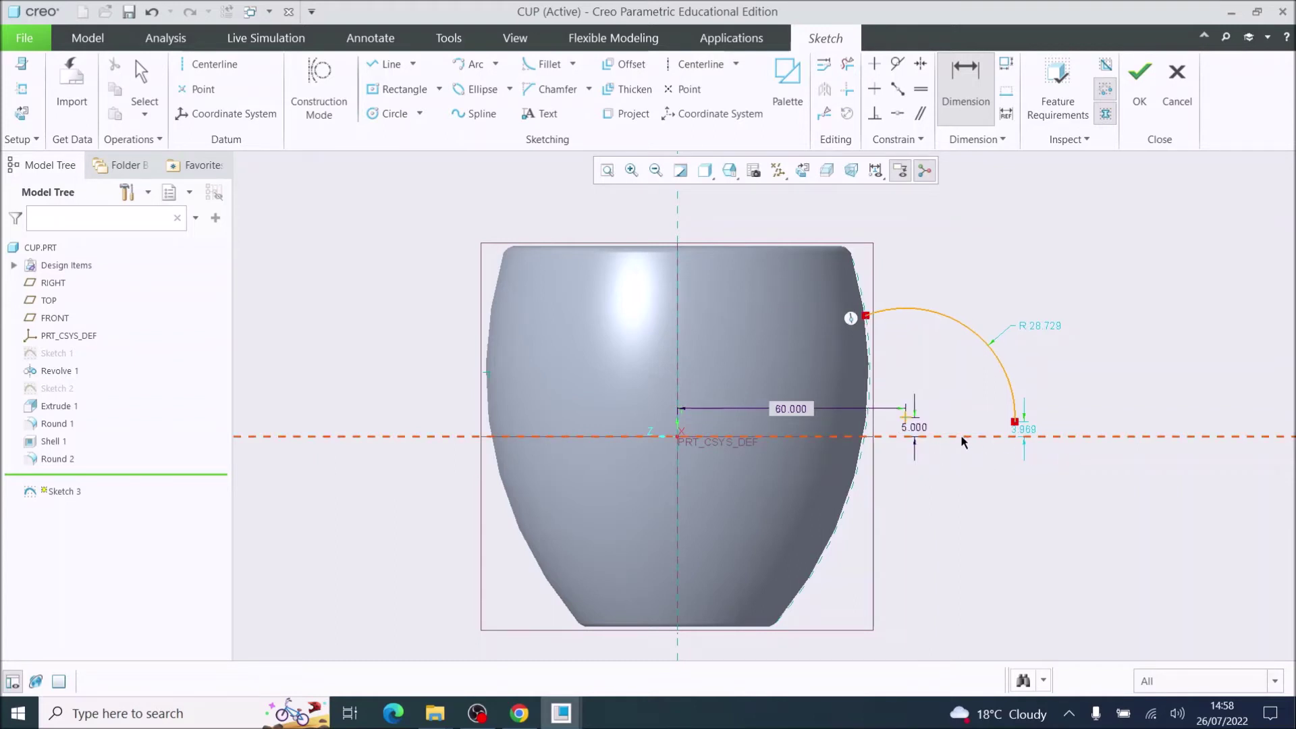
double_click(921, 430)
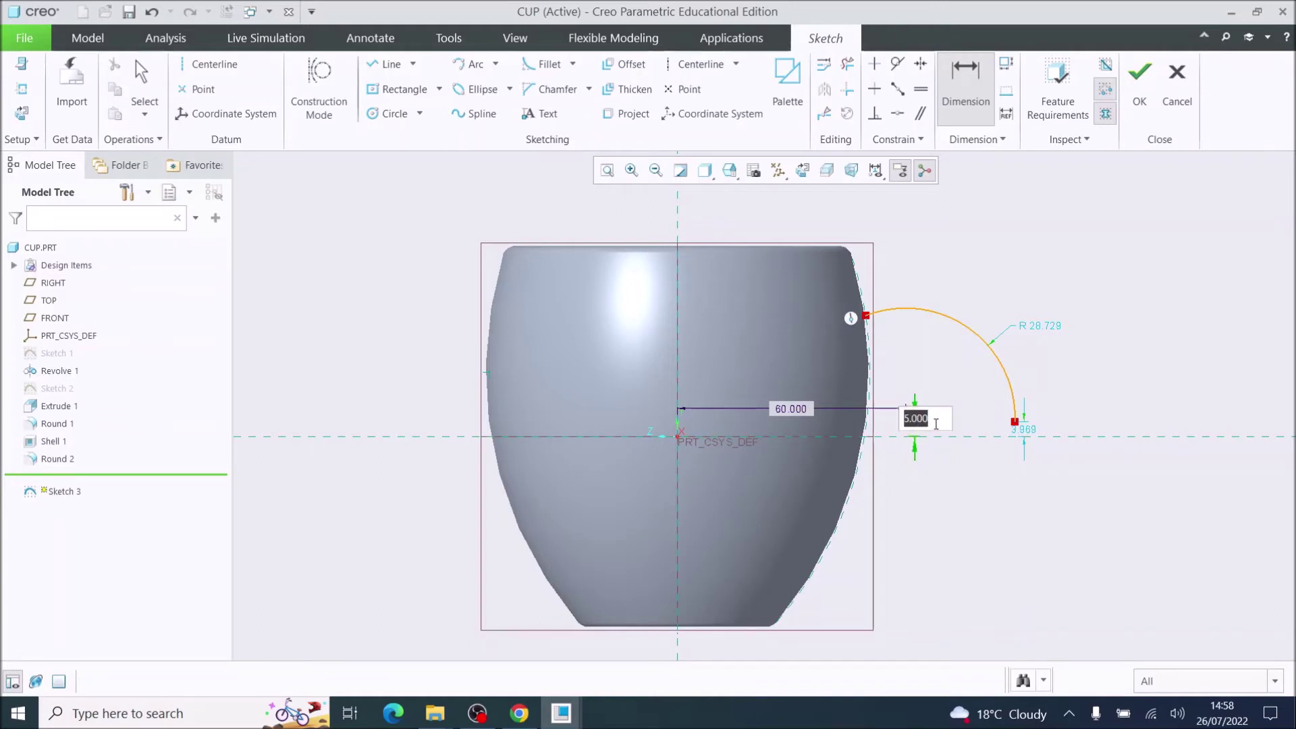
text(6)
key(Return)
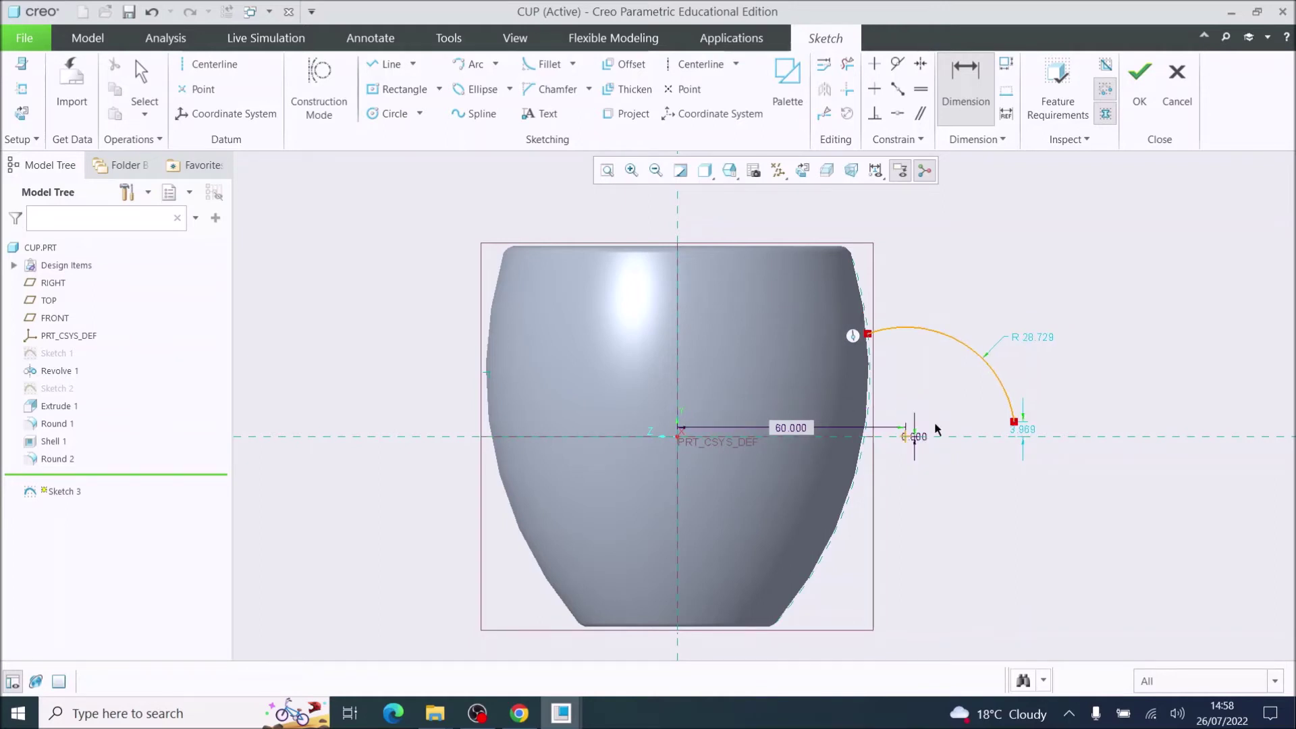
double_click(1031, 432)
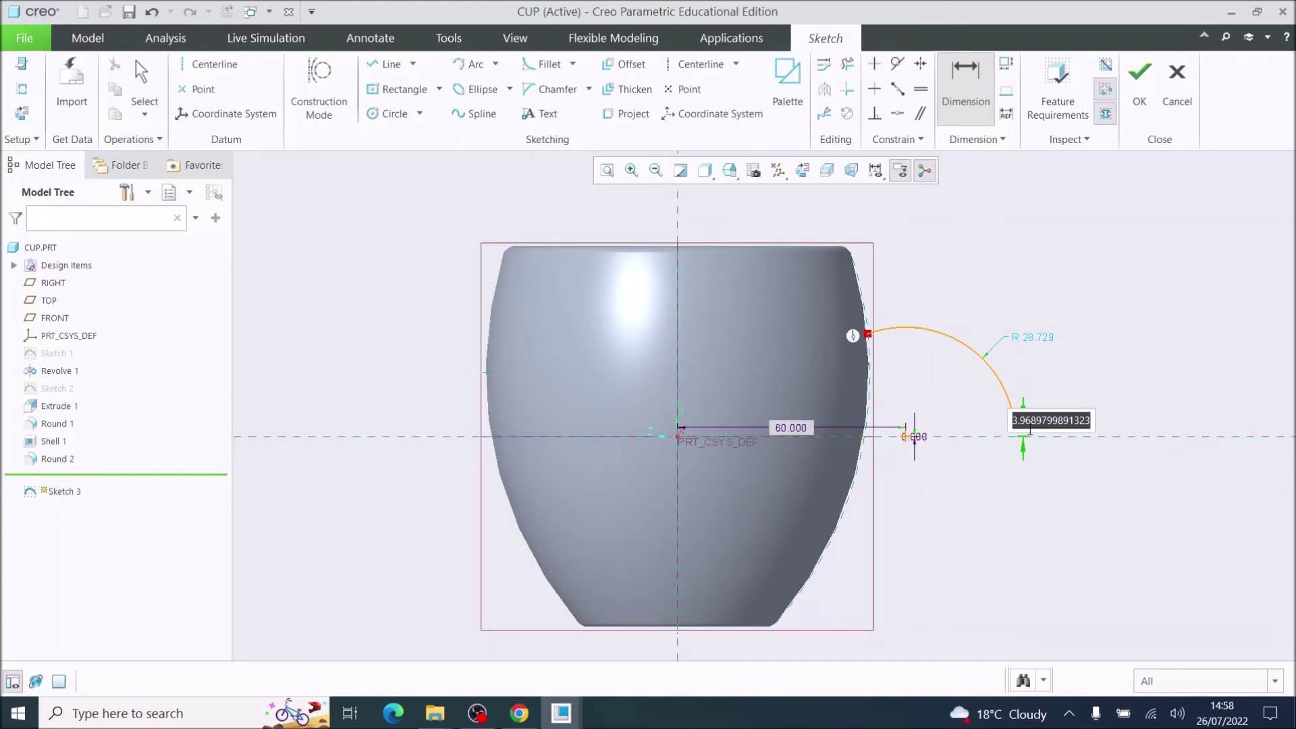
text(0)
key(Return)
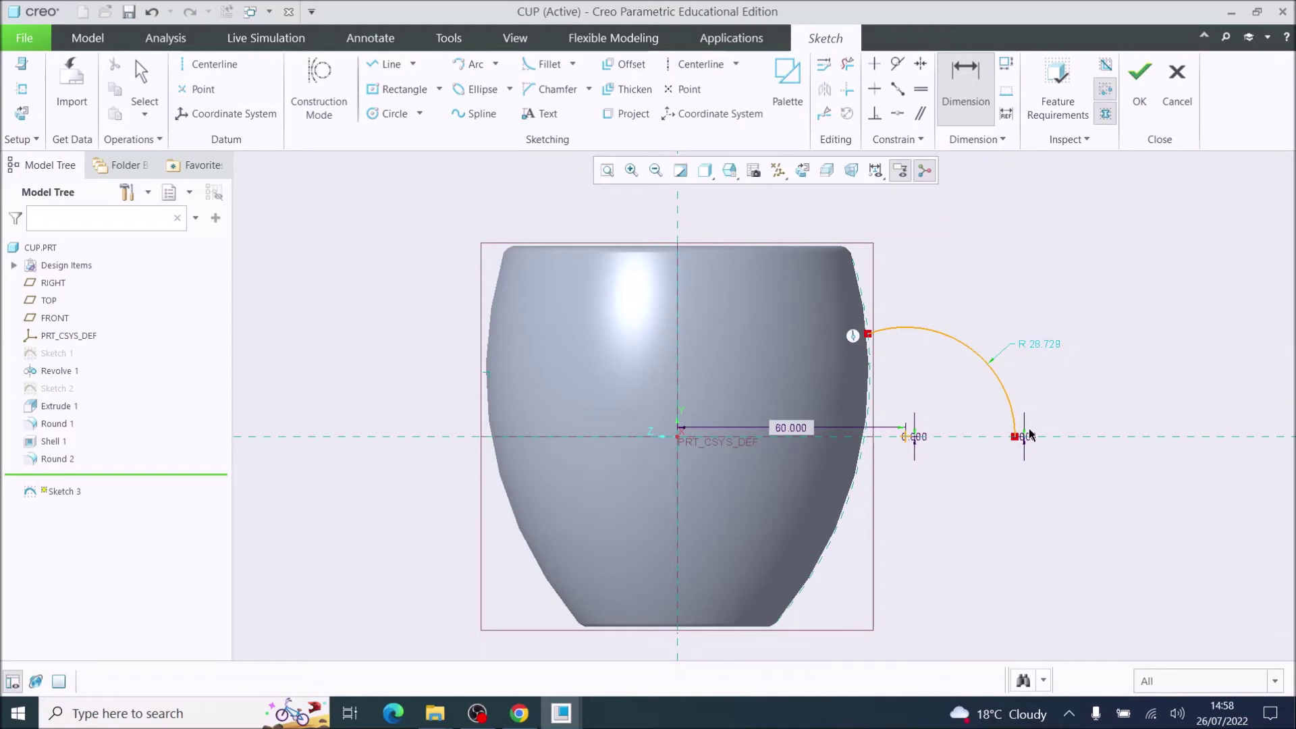
Set the handle arc's radius to 20.
double_click(1037, 344)
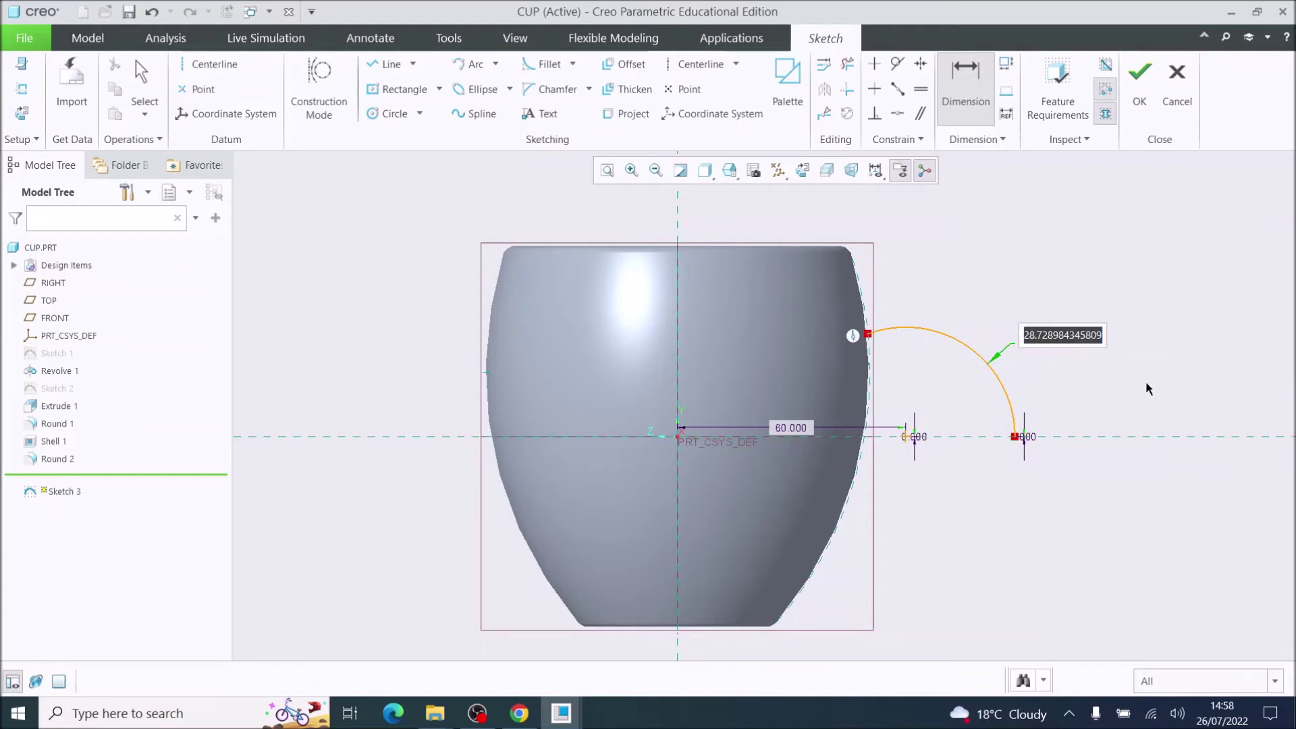
text(2)
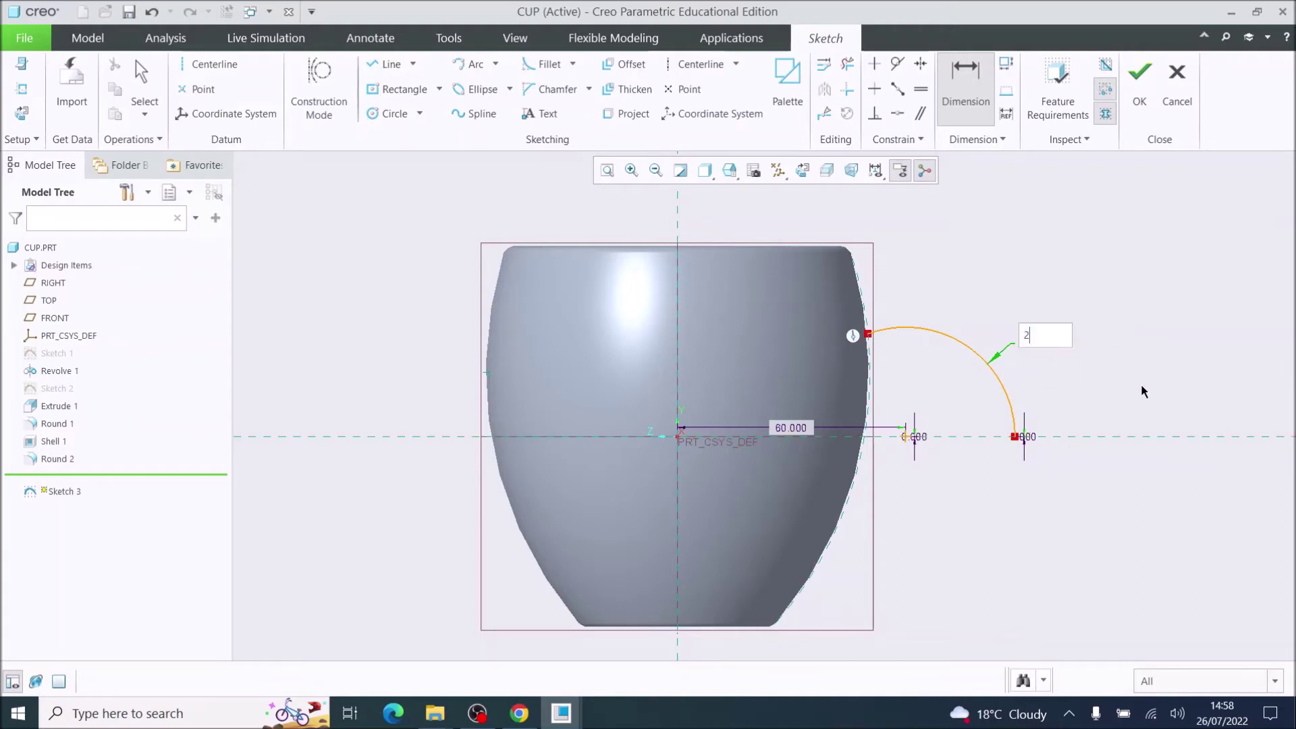
text(0)
key(Return)
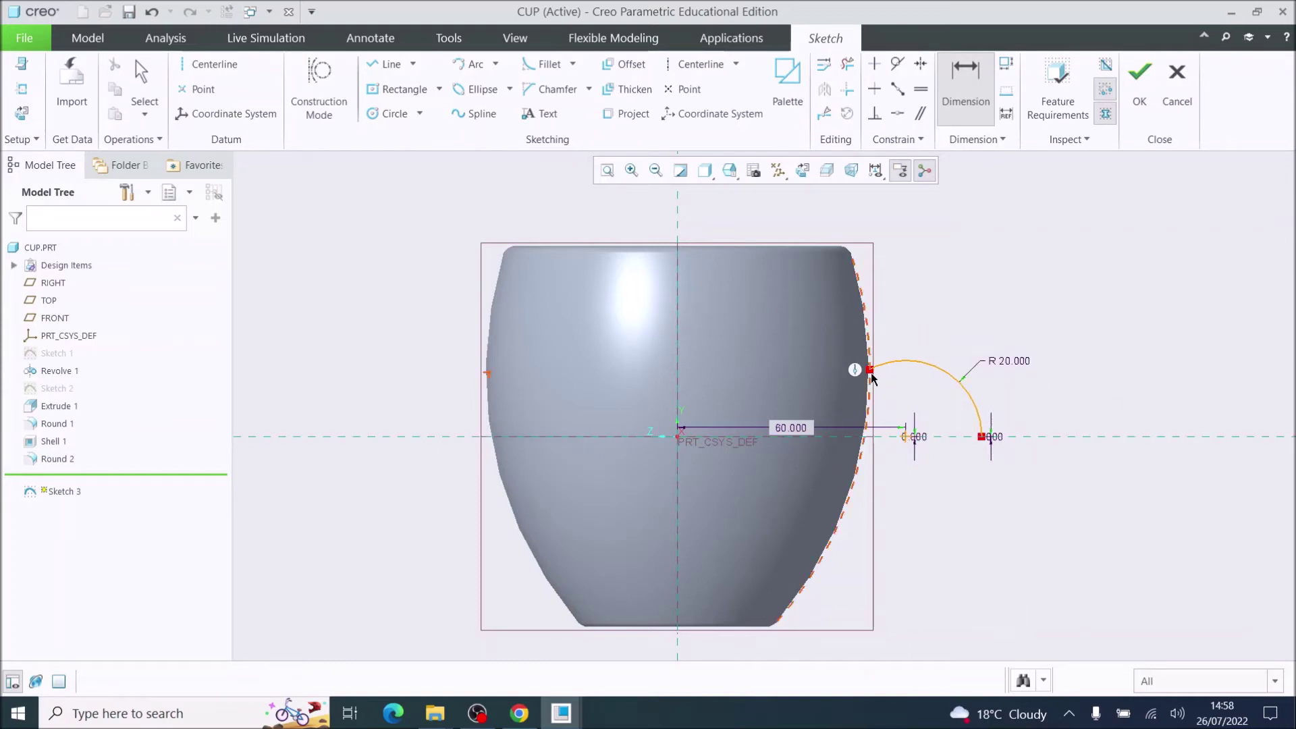
Set the arc center's height above the horizontal reference to 10 and its free end's height to 4.
double_click(912, 439)
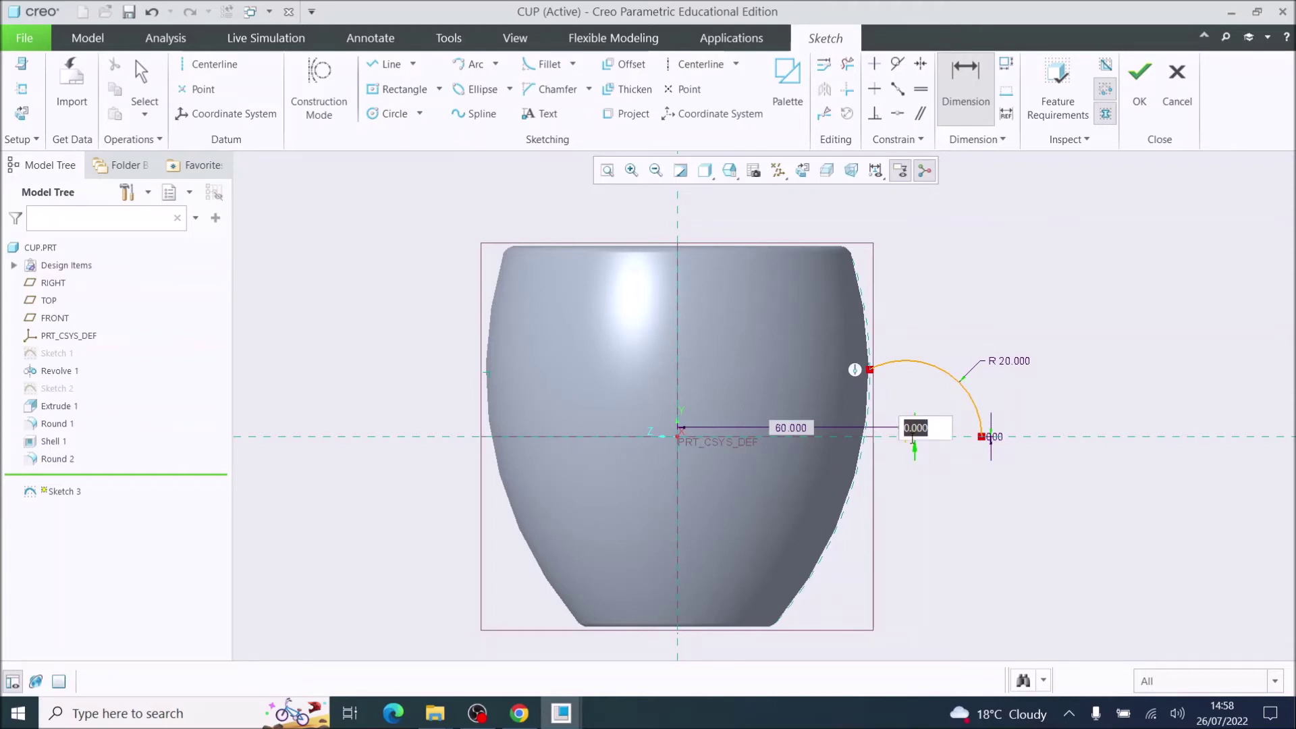
text(10)
key(Return)
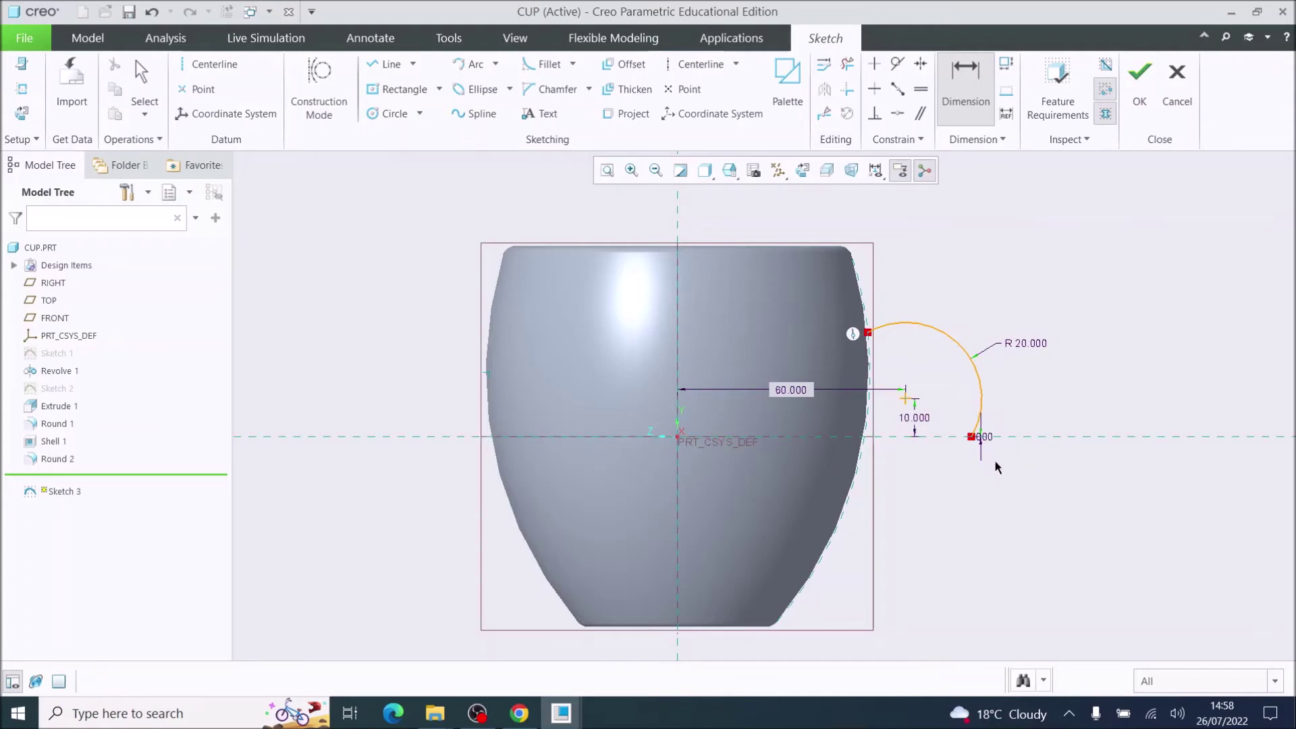
double_click(985, 438)
text(4)
key(Return)
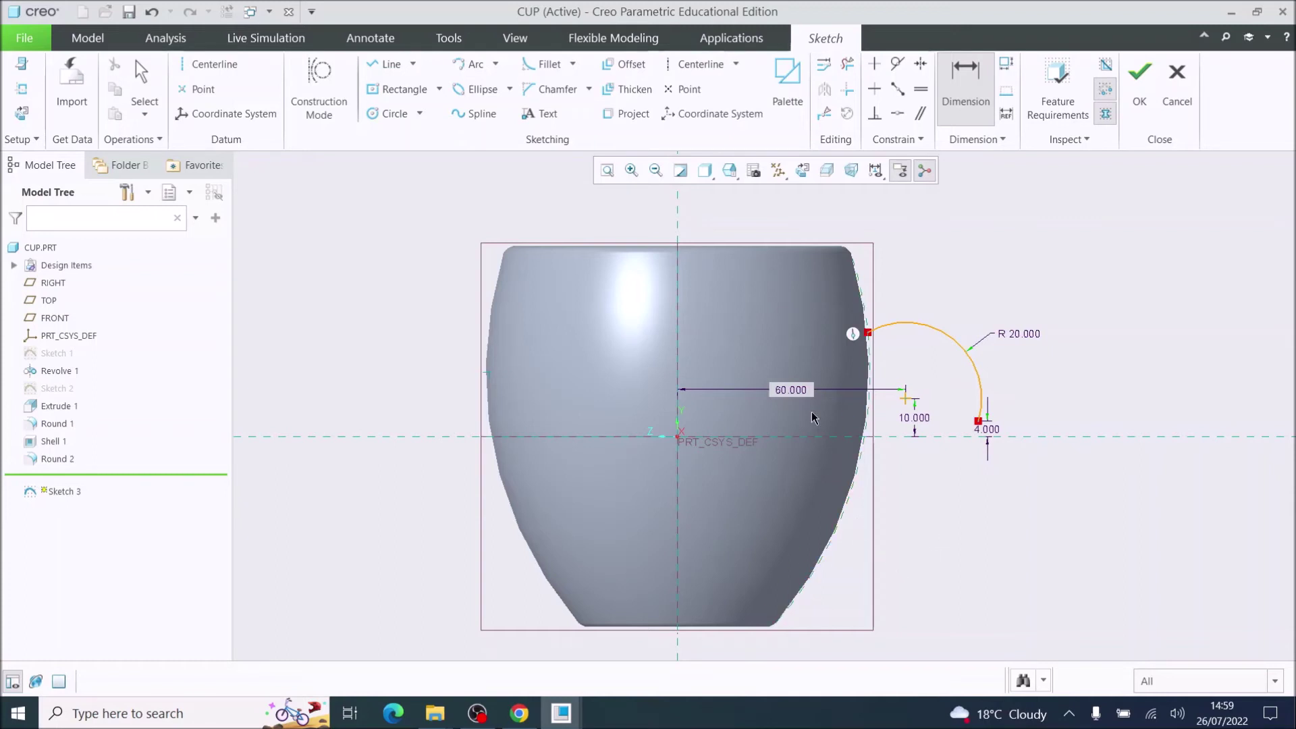
Sketch a spline from the handle arc's free end through one intermediate point to the cup's lower silhouette, about 31 below the horizontal reference.
click(497, 65)
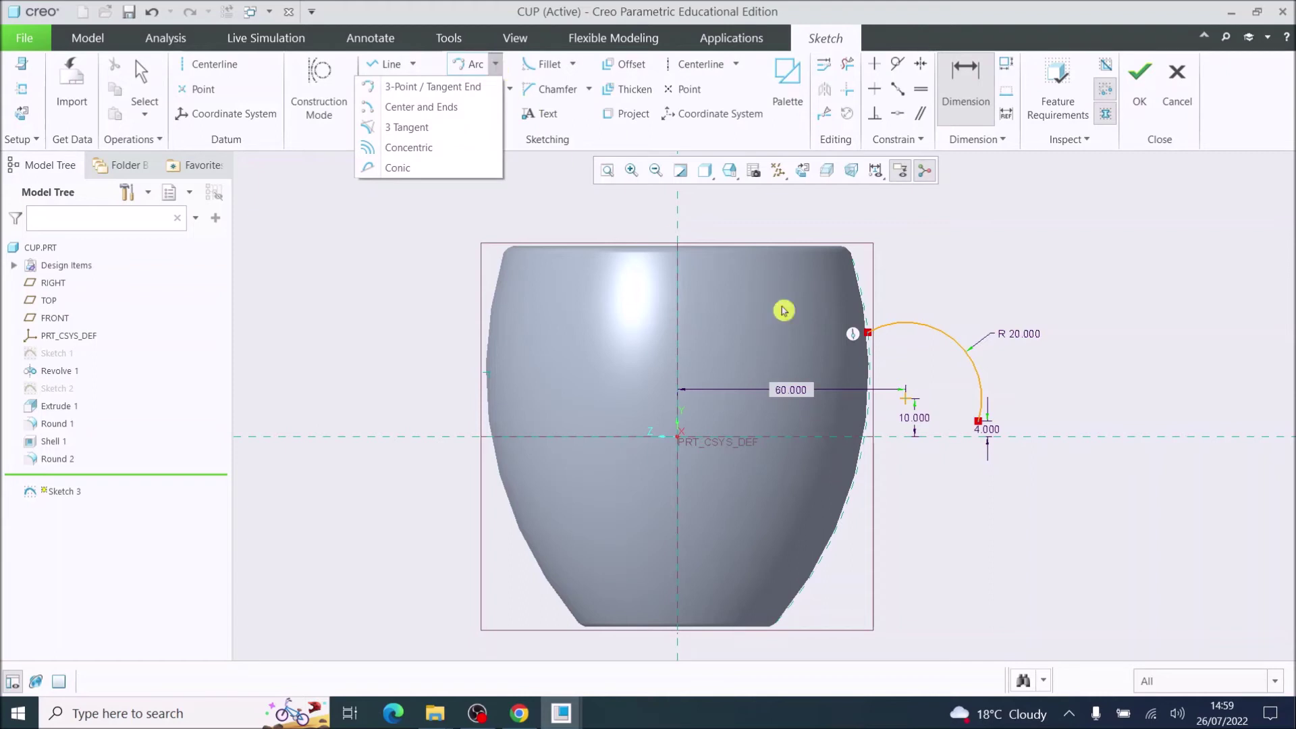
click(594, 141)
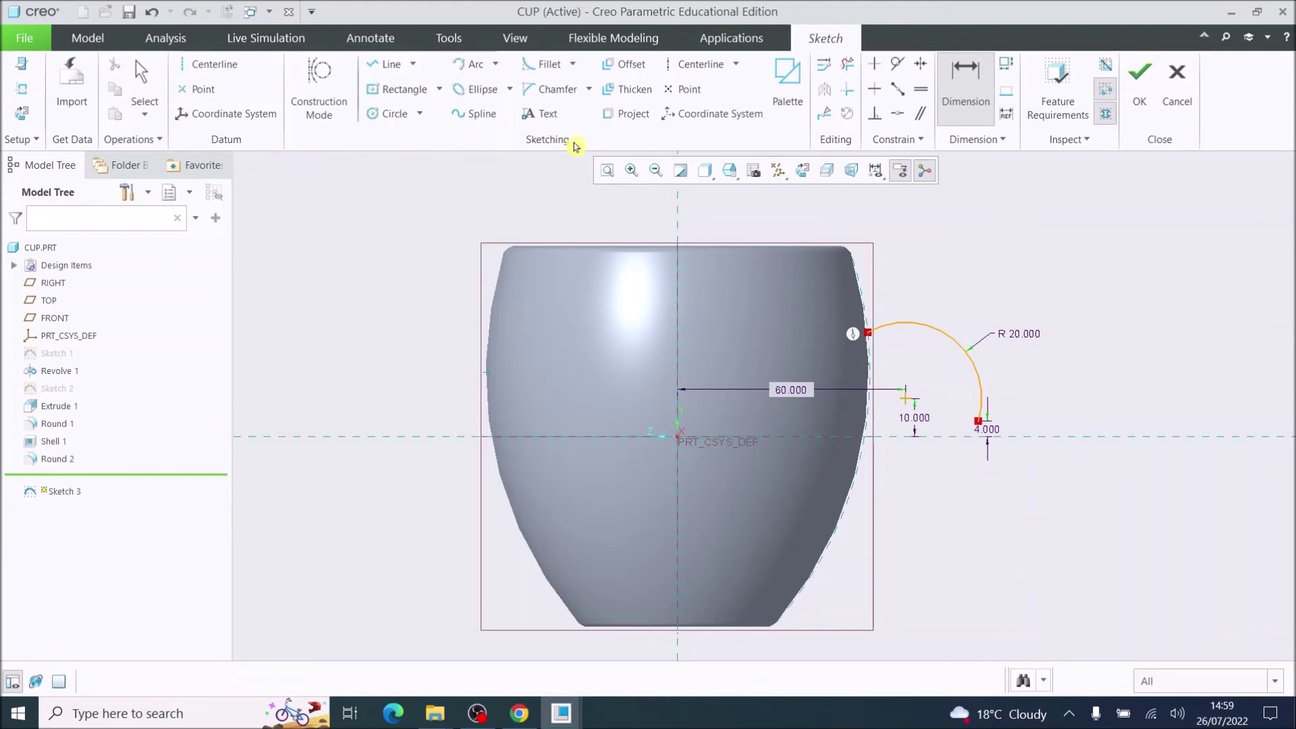
click(464, 115)
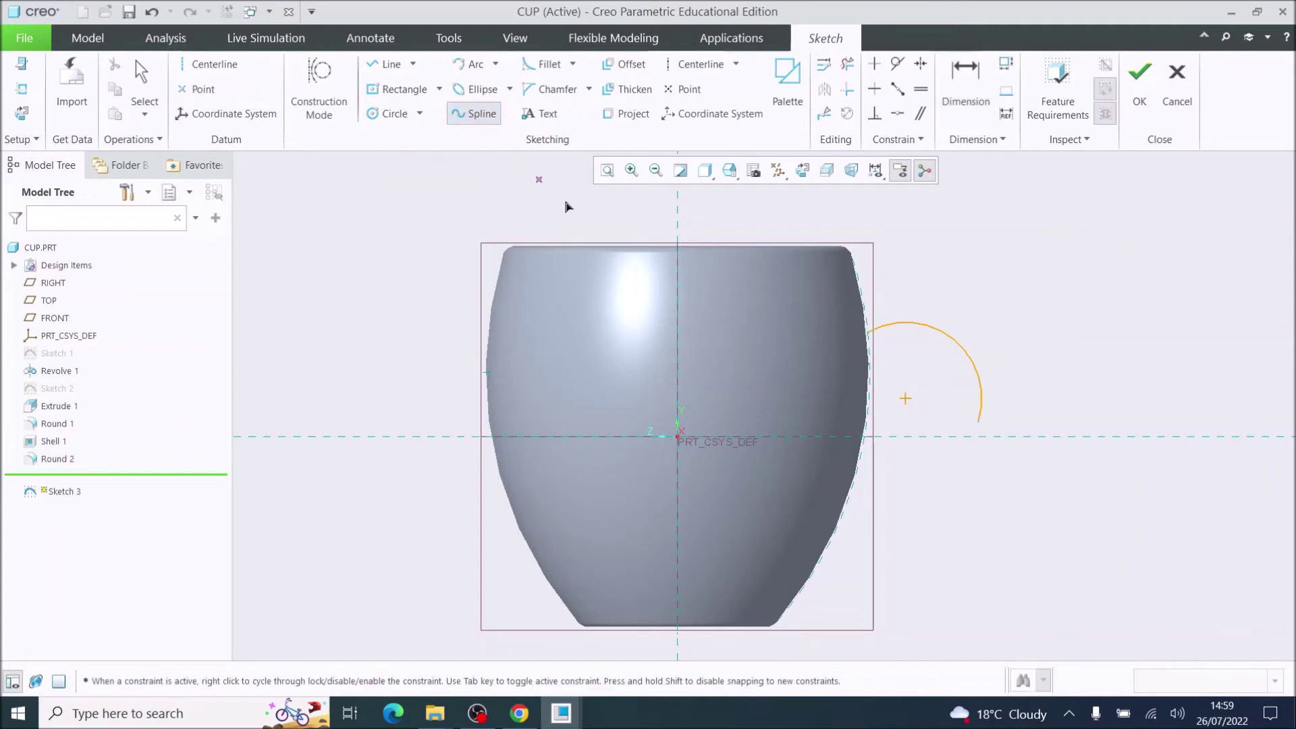
click(979, 424)
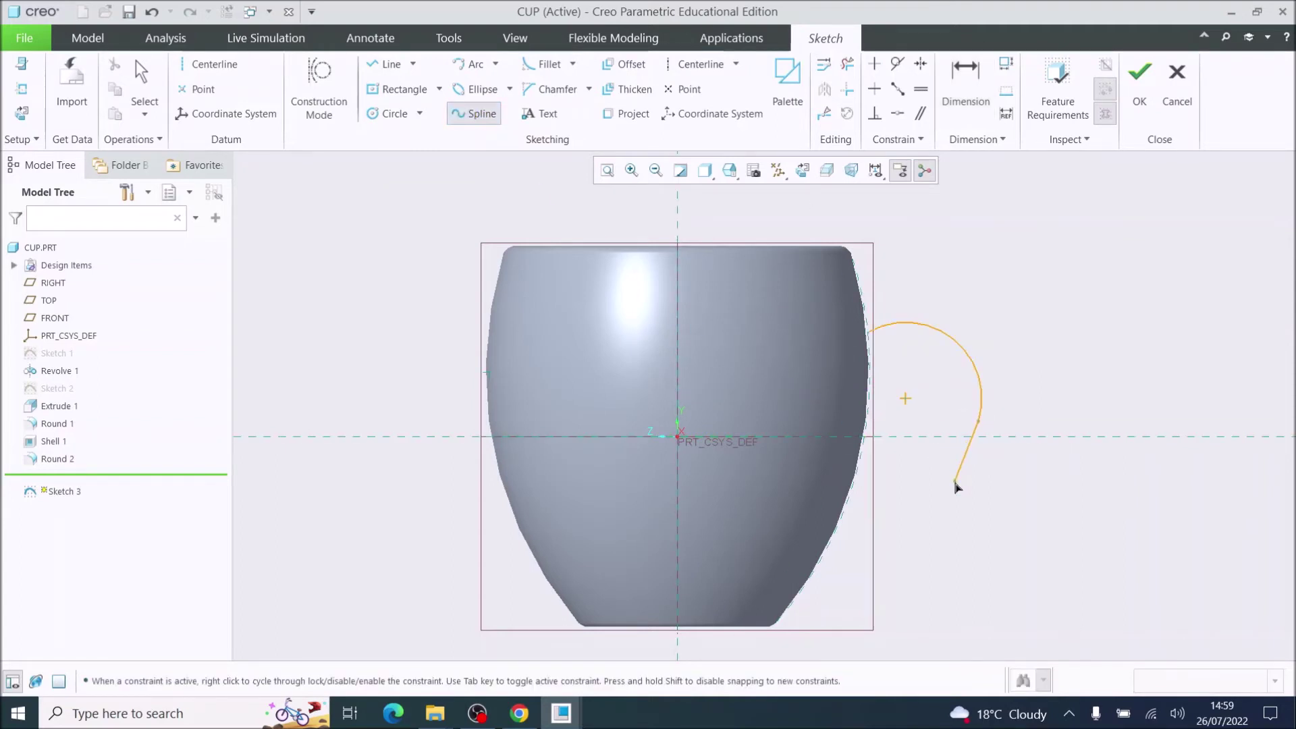
click(913, 520)
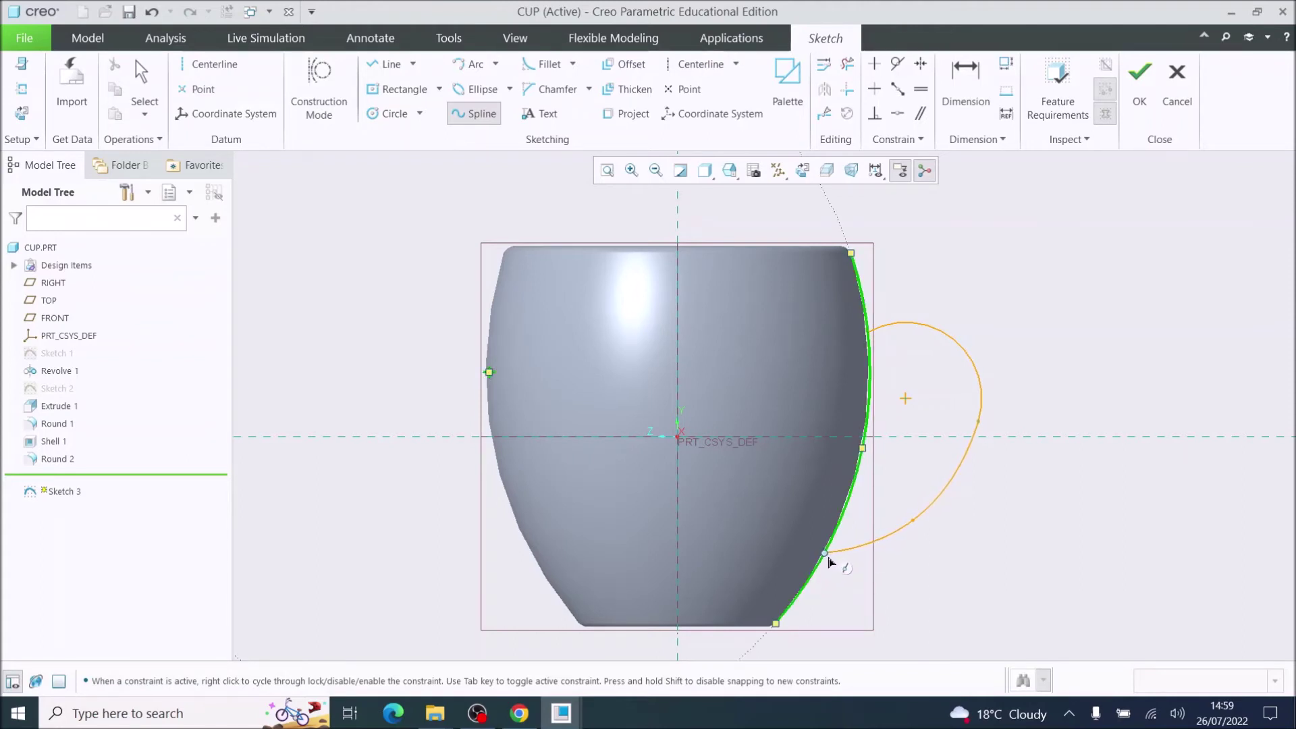
click(829, 560)
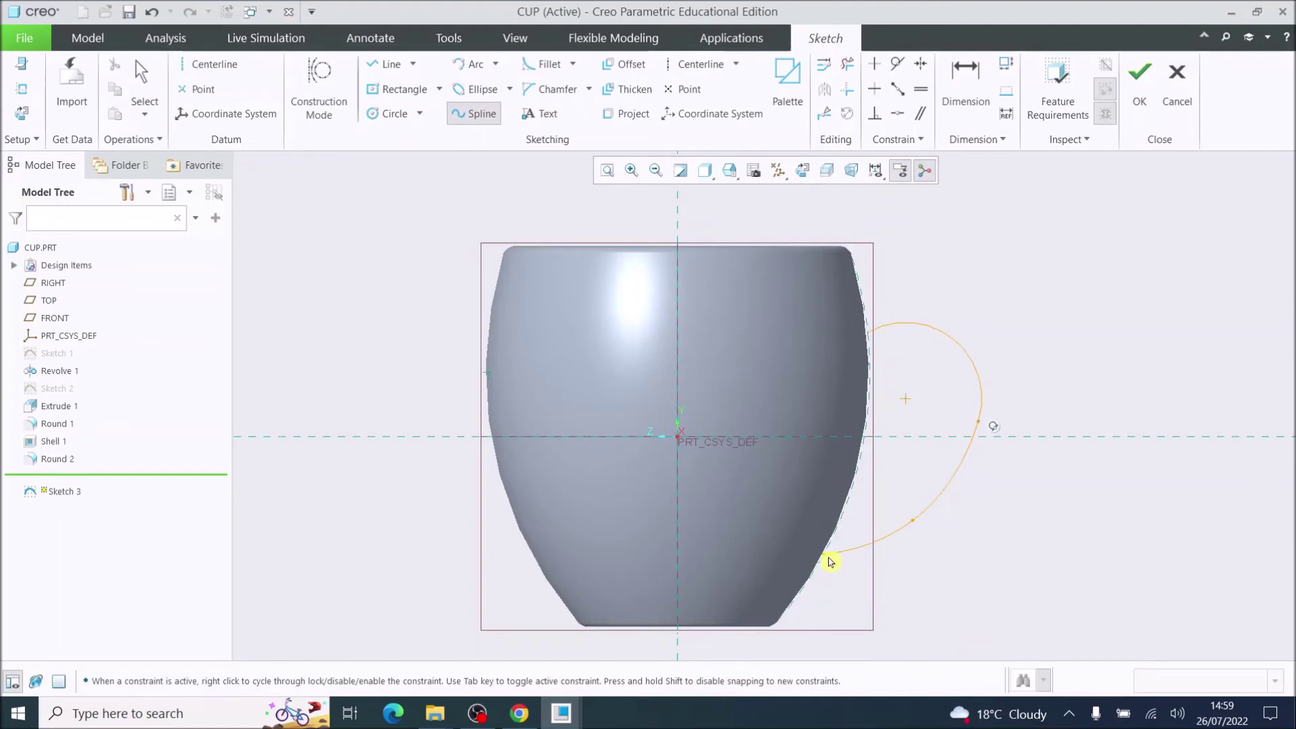
middle_click(765, 531)
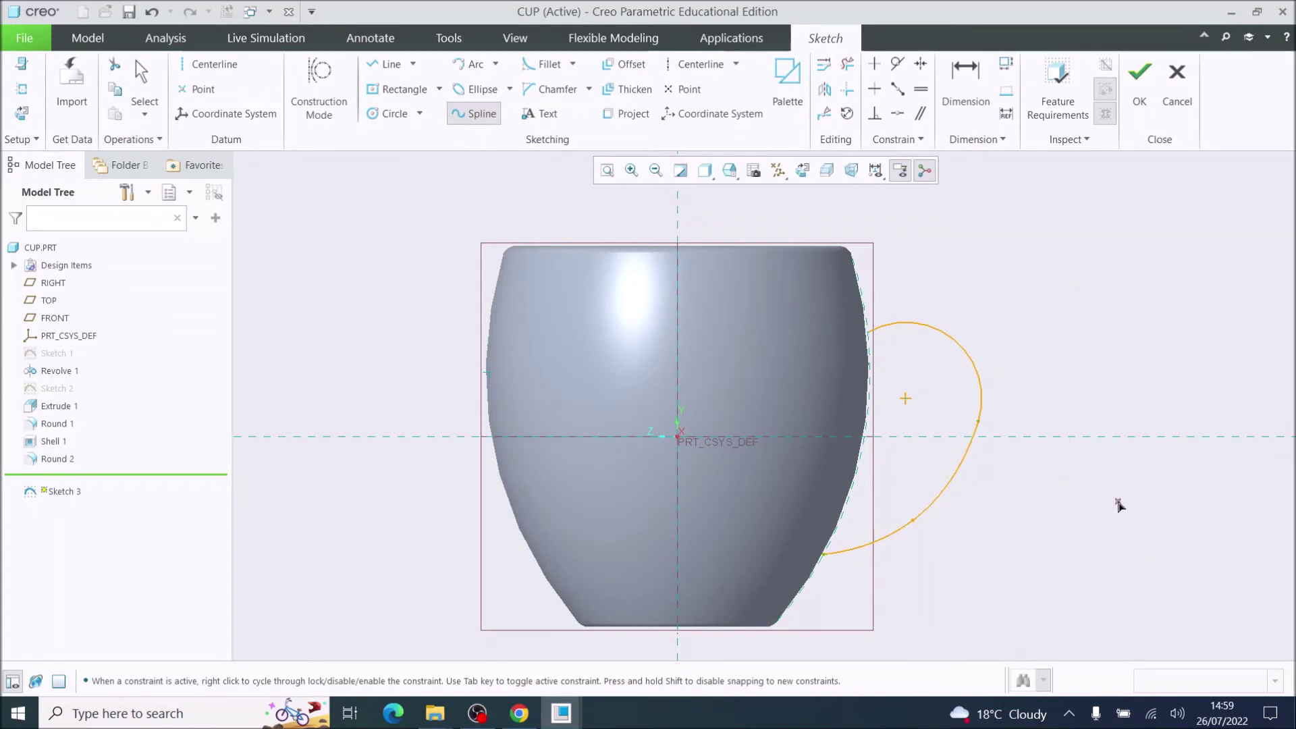
Reshape the handle path by shifting the spline slightly along the cup's side.
click(144, 88)
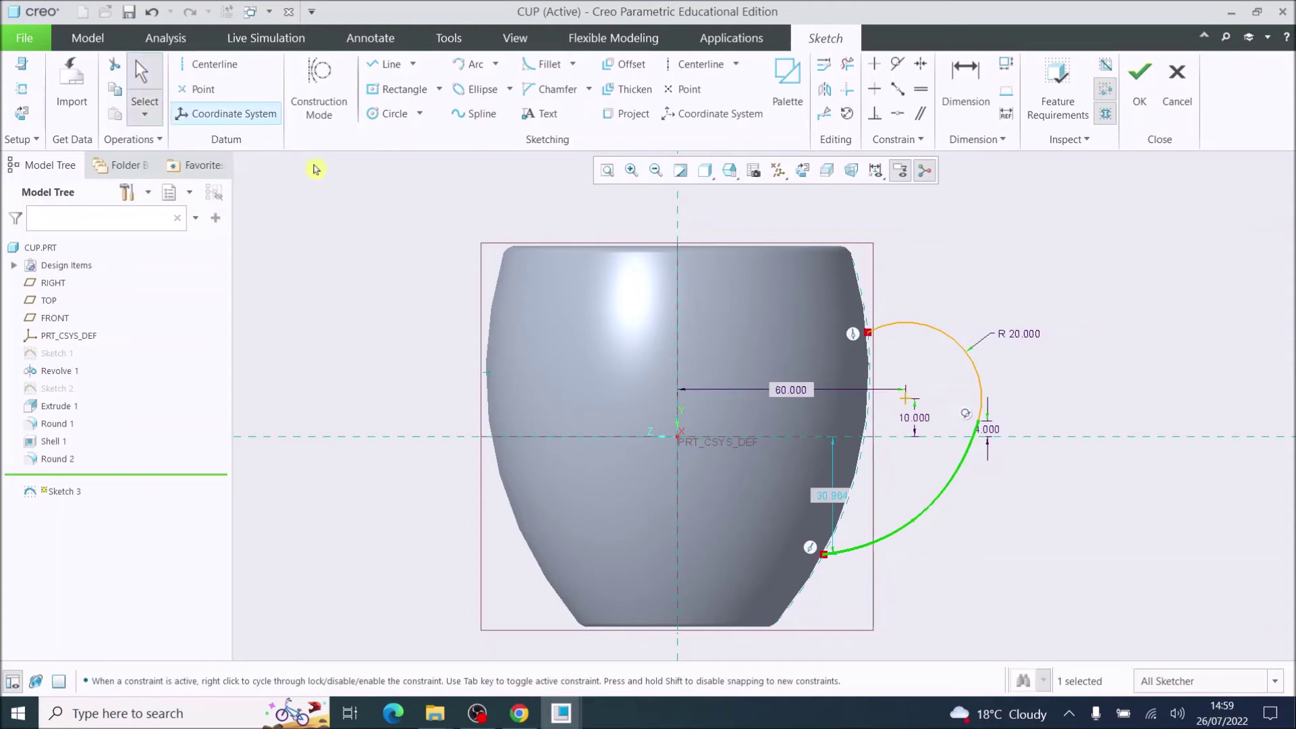
mouse_move(920, 528)
mouse_down()
mouse_move(934, 545)
mouse_move(939, 528)
mouse_up()
click(948, 549)
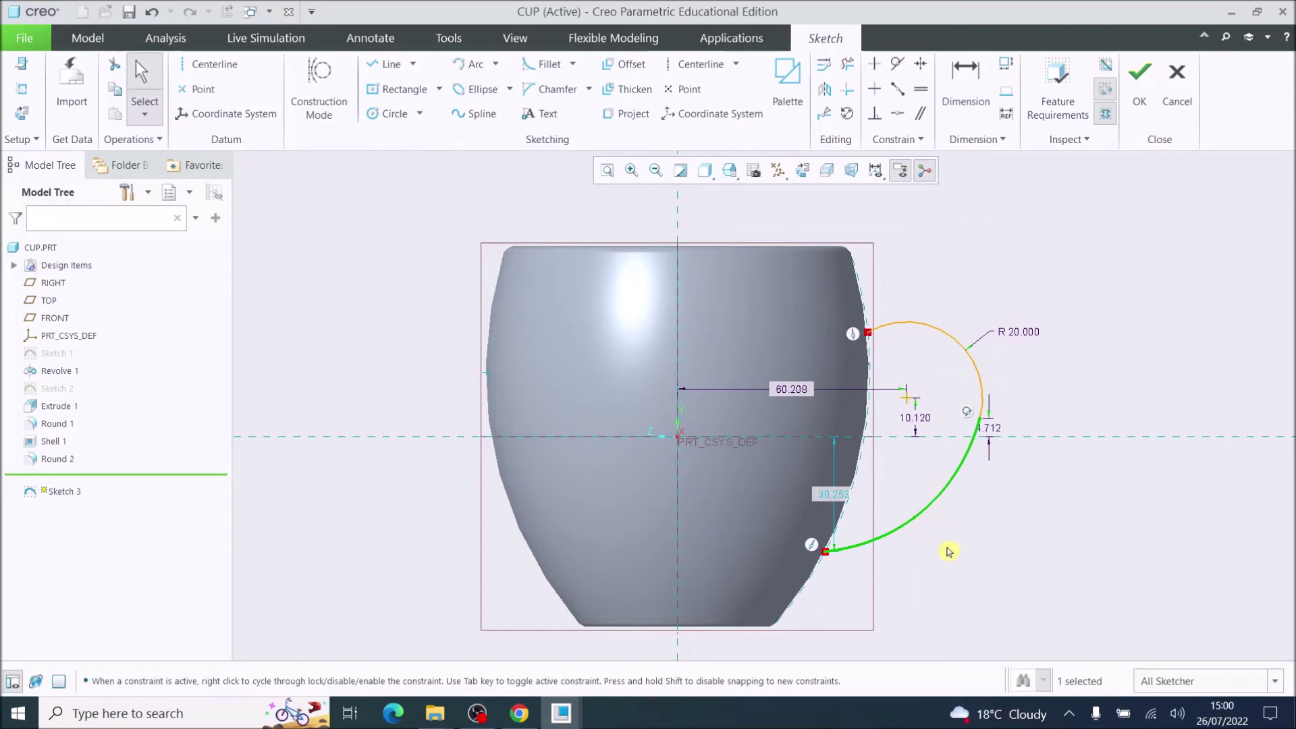
click(918, 520)
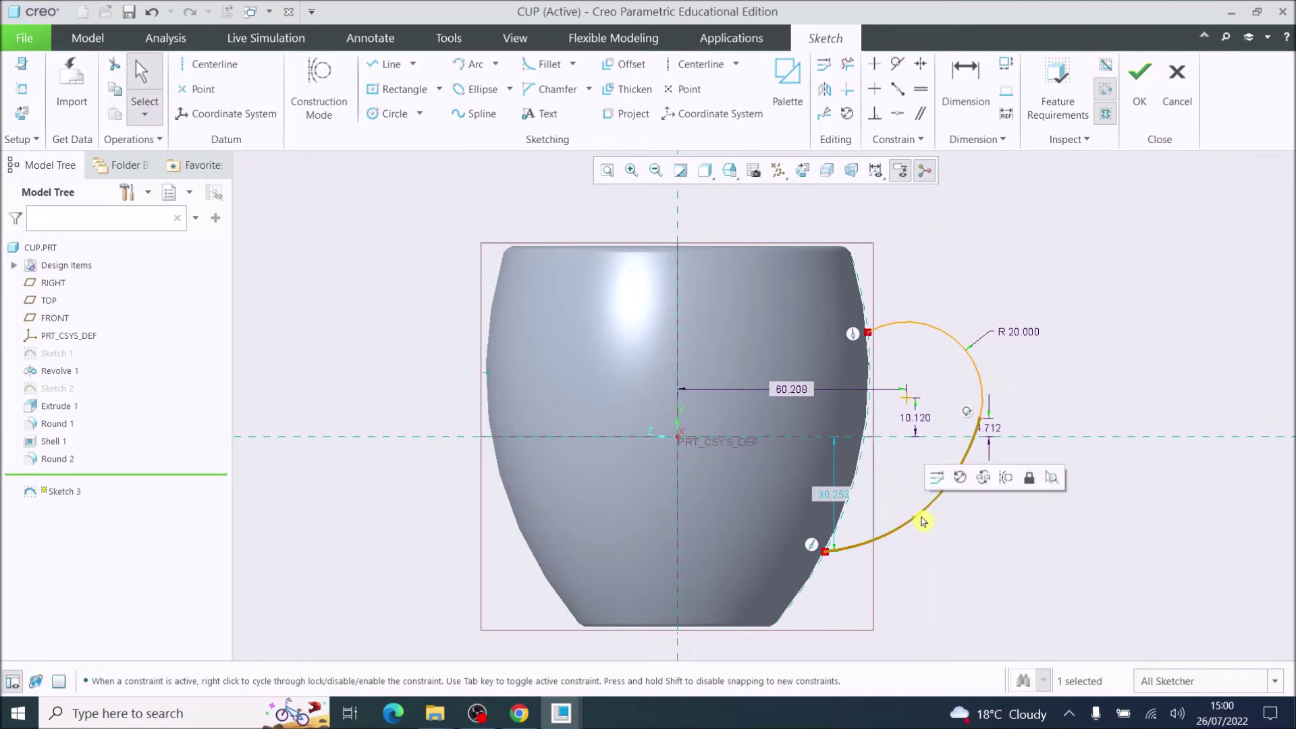
key(Delete)
key(ctrl+z)
key(ctrl+z)
key(ctrl+z)
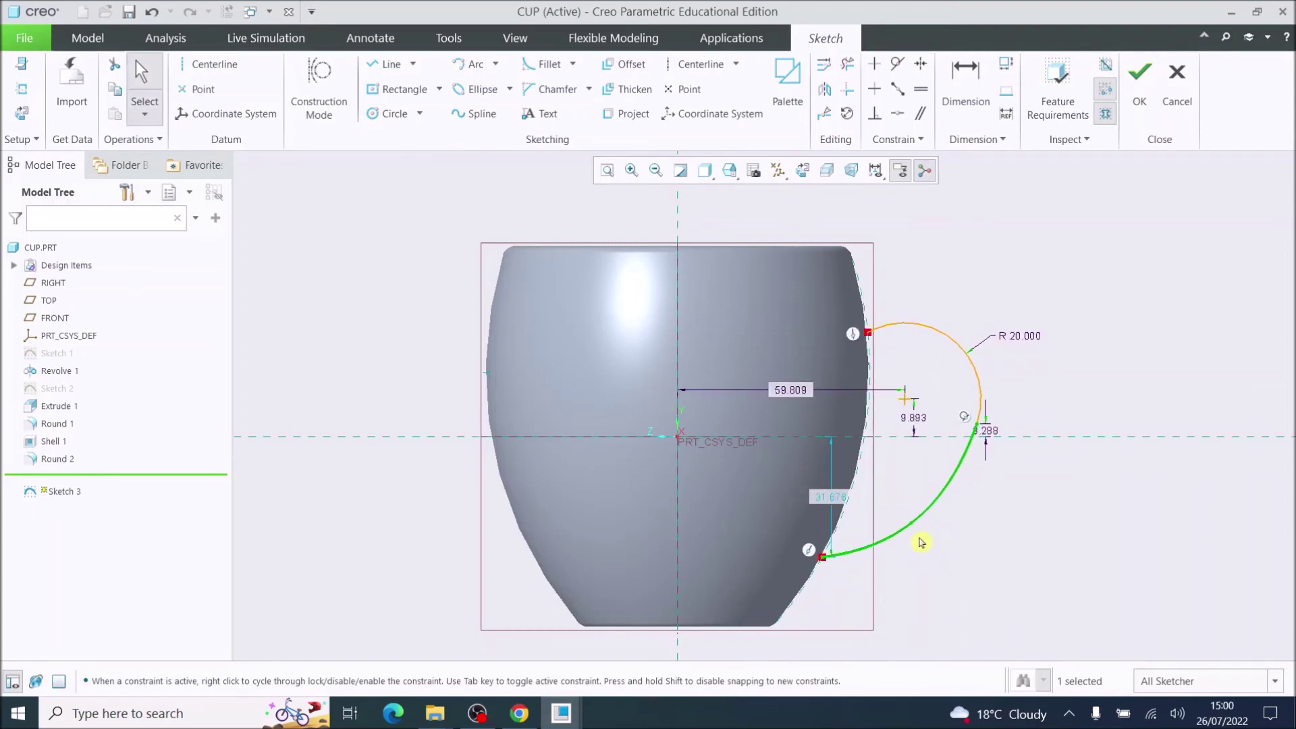
Move the spline's intermediate point slightly outward and finish the handle path sketch.
click(948, 604)
mouse_move(915, 529)
mouse_down()
mouse_move(907, 512)
mouse_move(917, 522)
mouse_move(934, 501)
mouse_move(920, 523)
mouse_up()
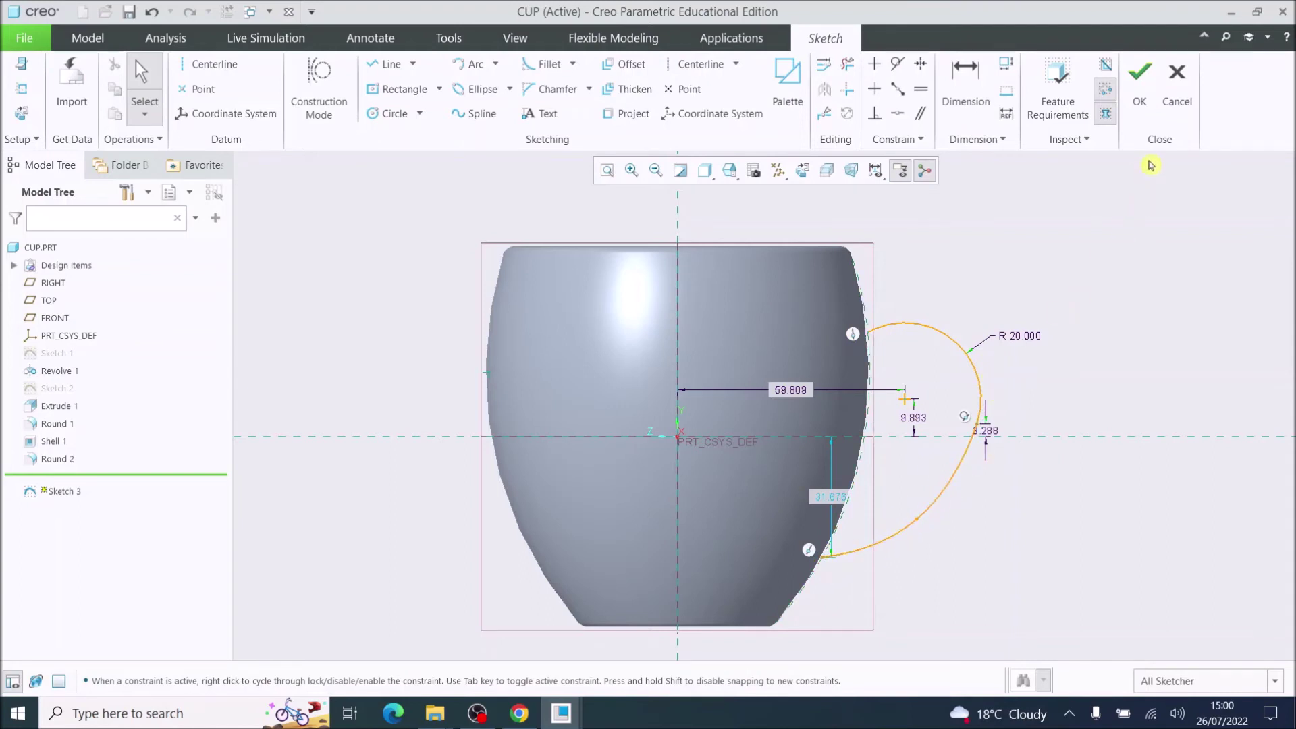
click(1139, 82)
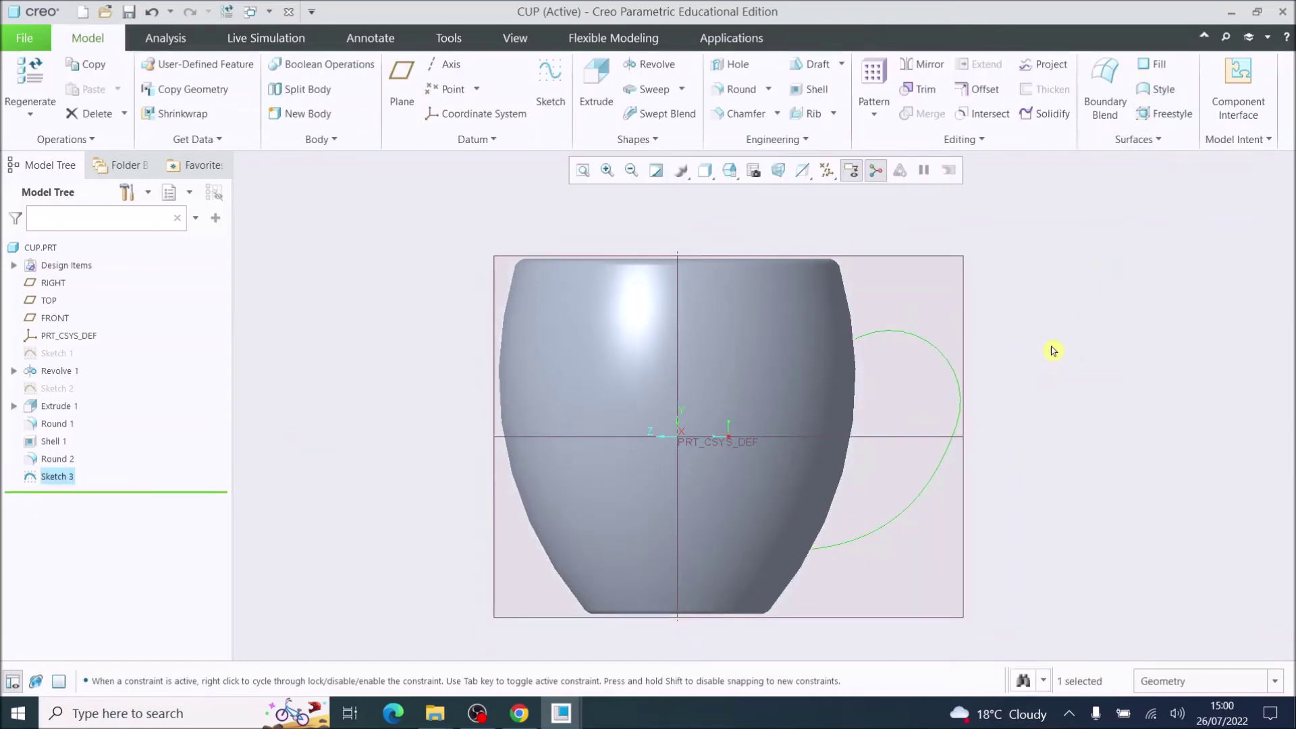
Start a solid sweep along the handle path and sketch a center rectangle about 6.5 by 17.8 at the trajectory's start as its section.
middle_drag(1053, 351, 1019, 384)
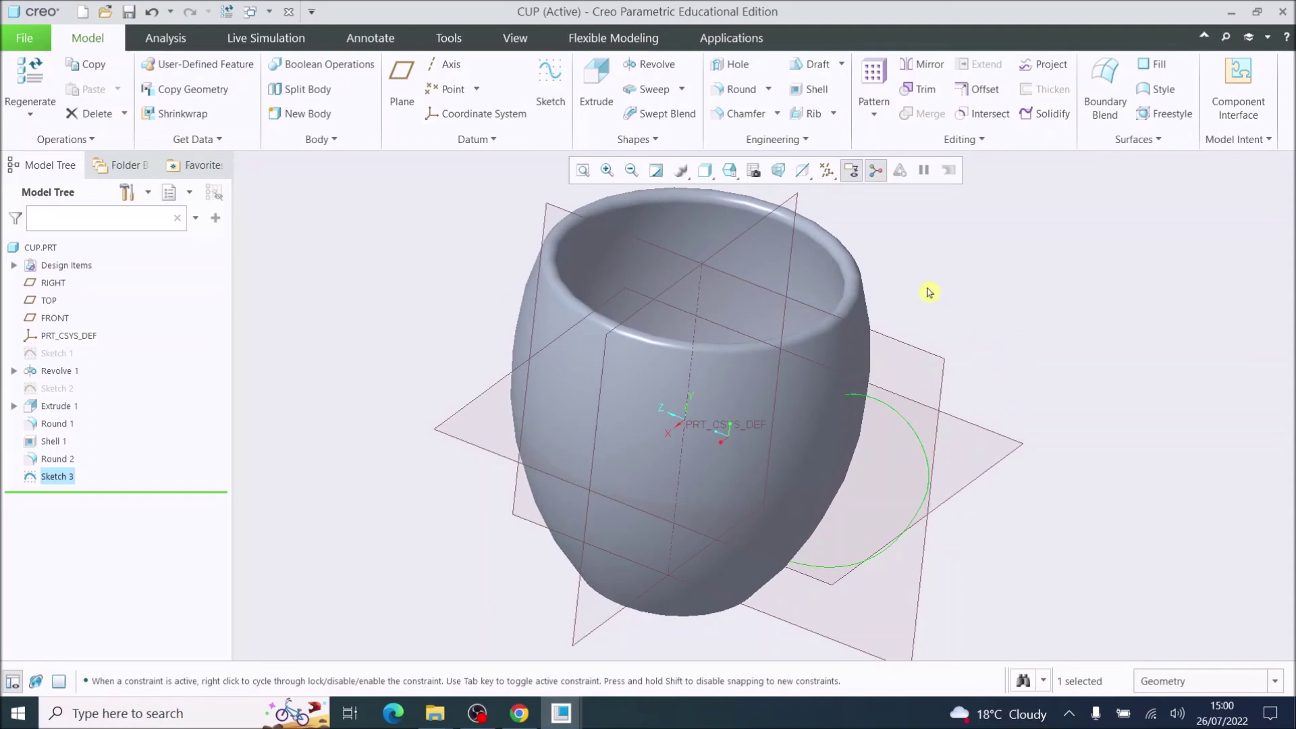
click(645, 93)
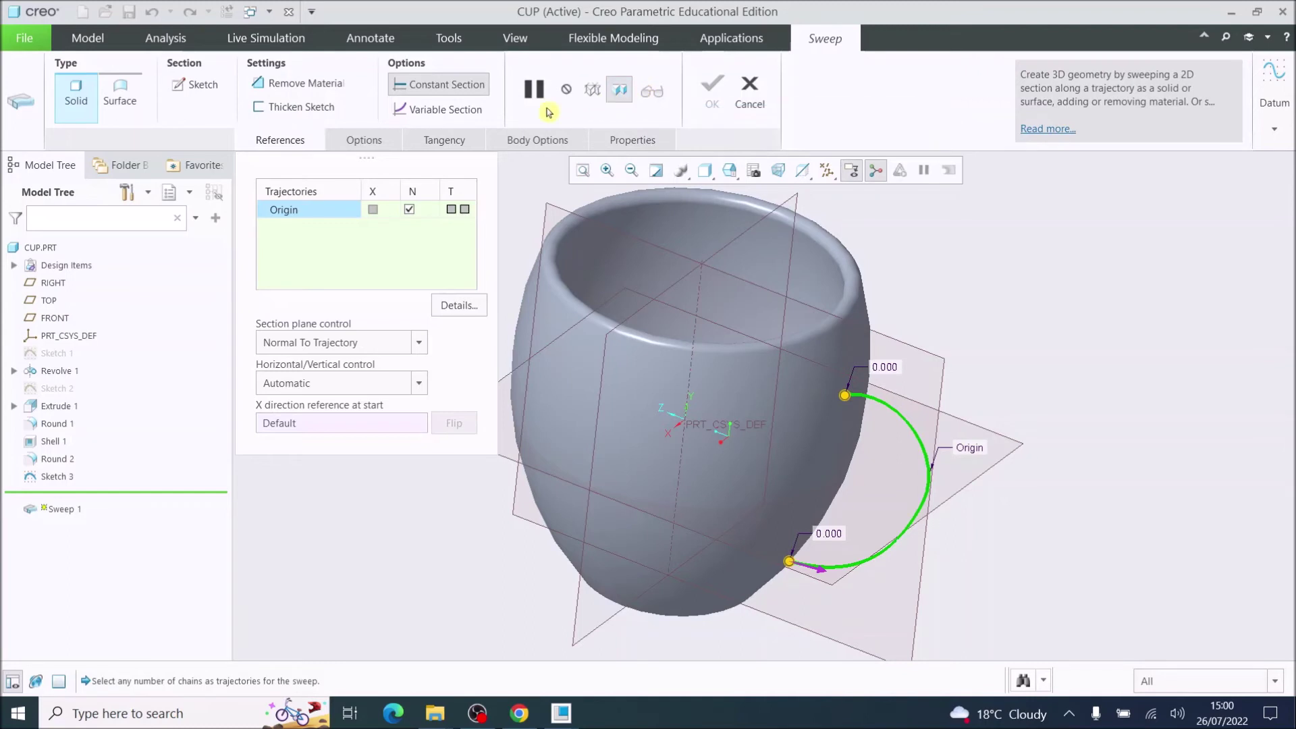
click(193, 89)
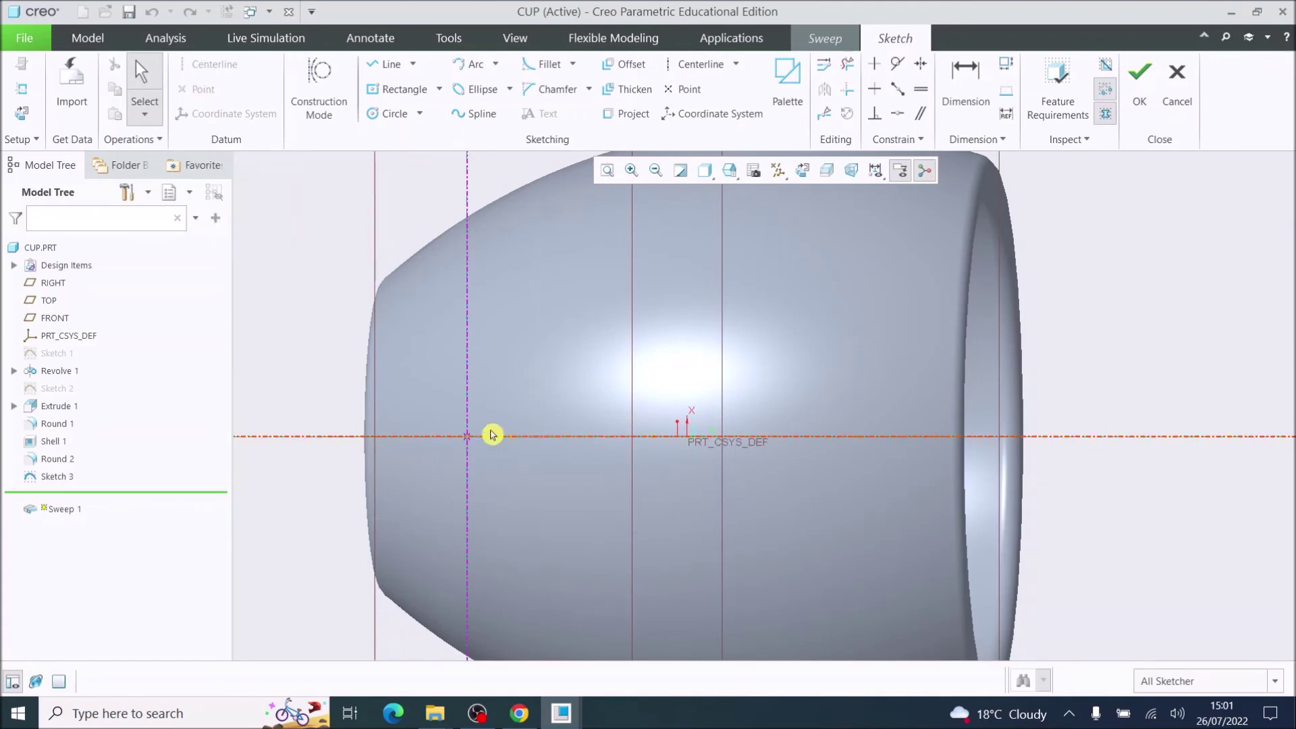
scroll(440, 443, down, 4)
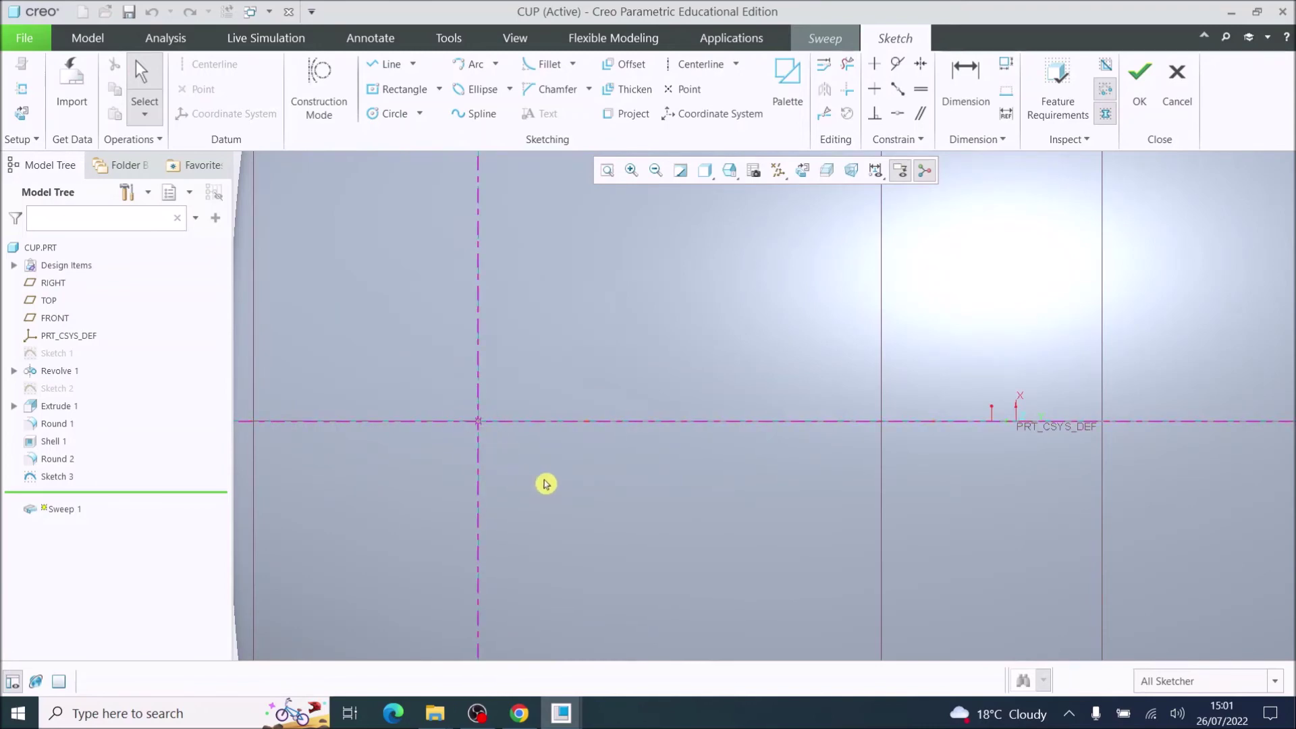
scroll(544, 483, up, 4)
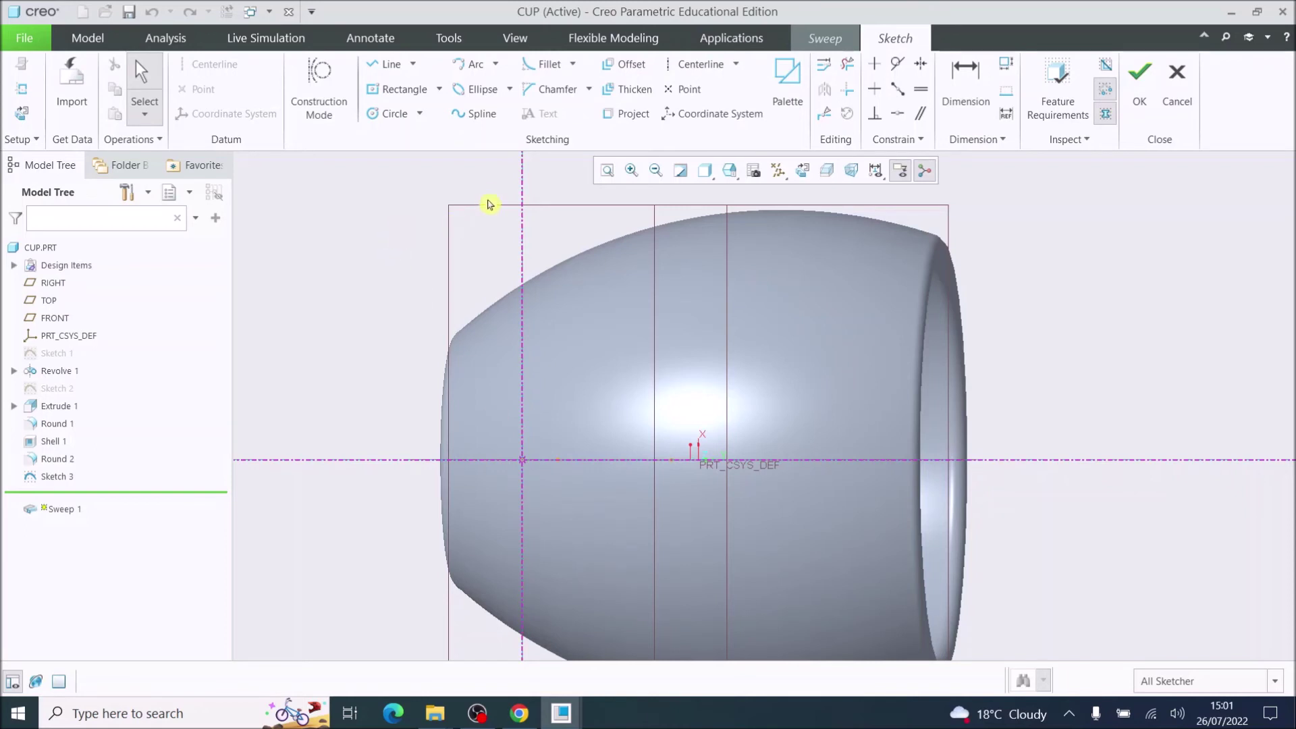
click(438, 90)
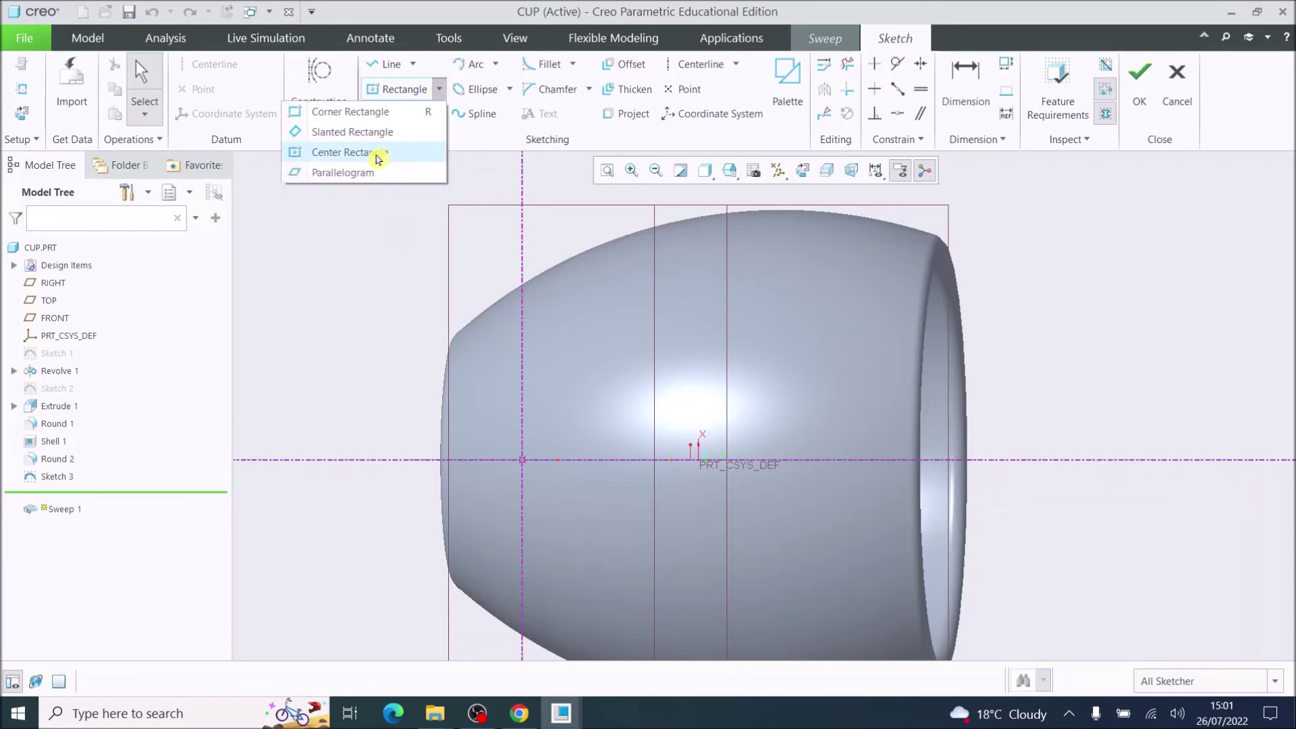
click(351, 152)
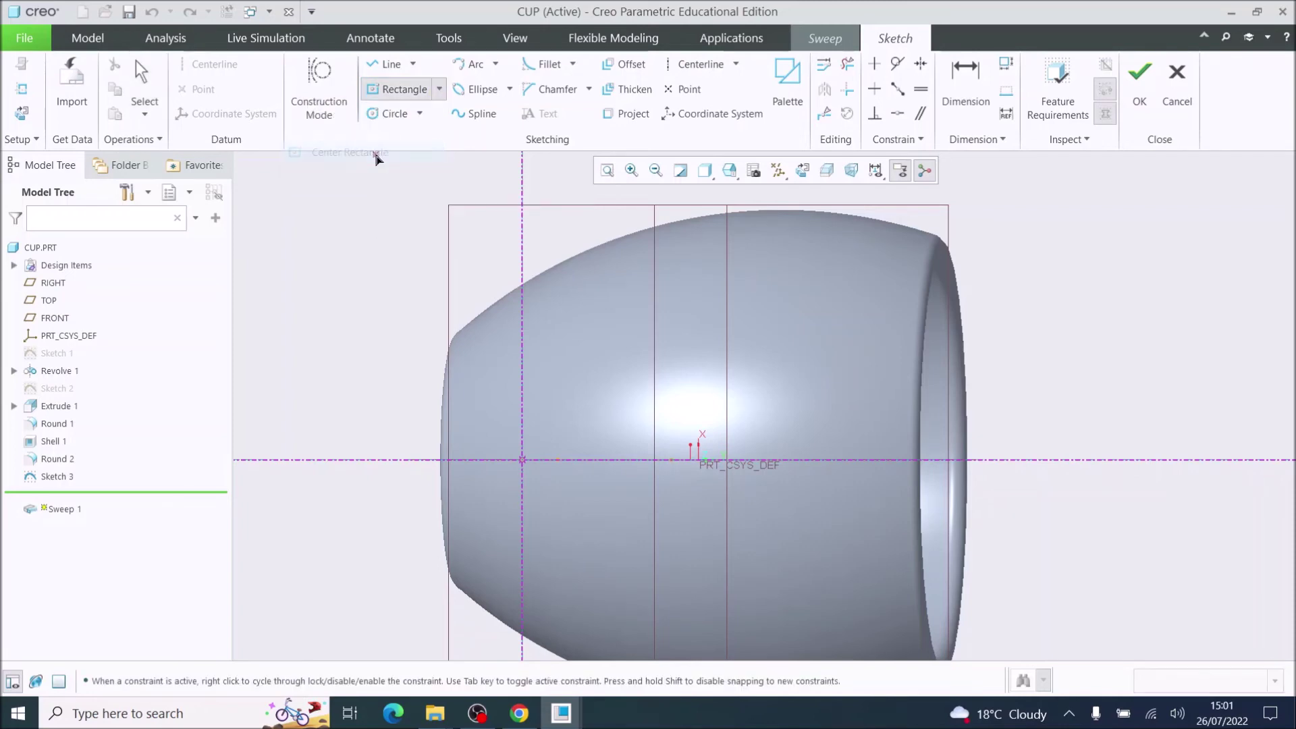
click(522, 460)
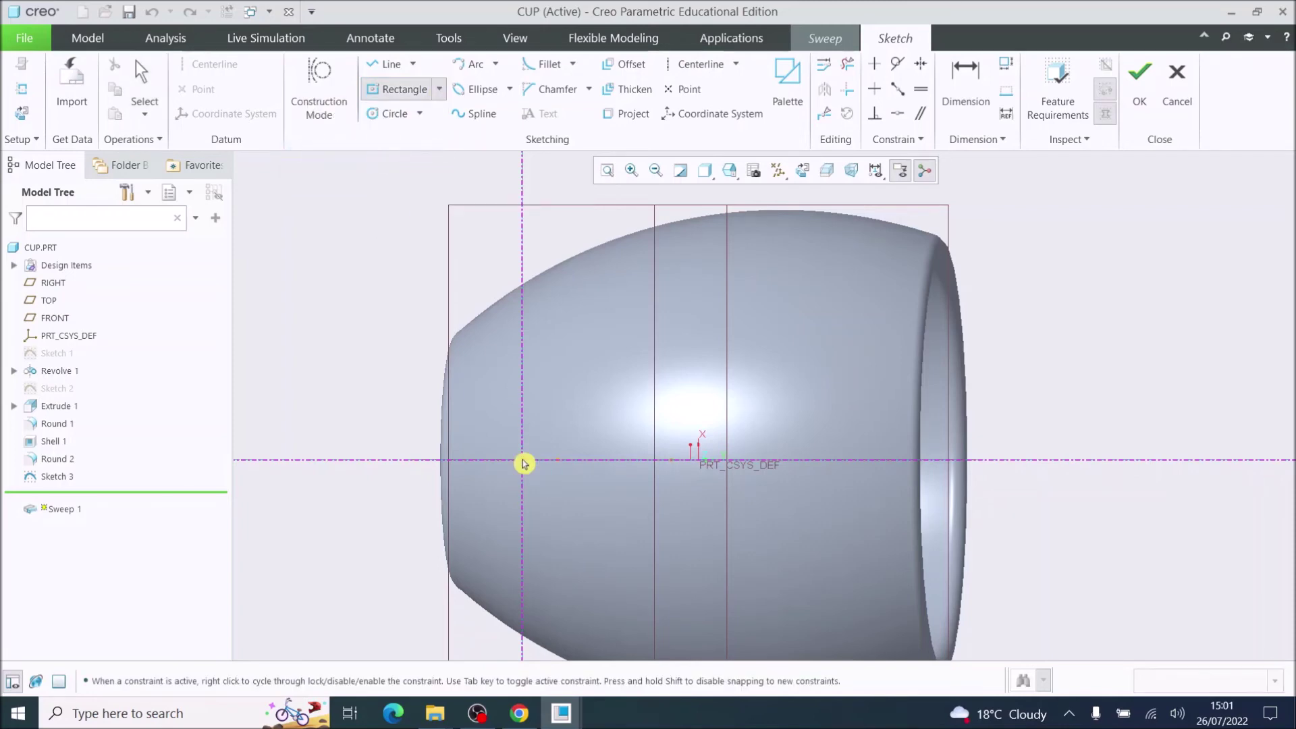
click(541, 422)
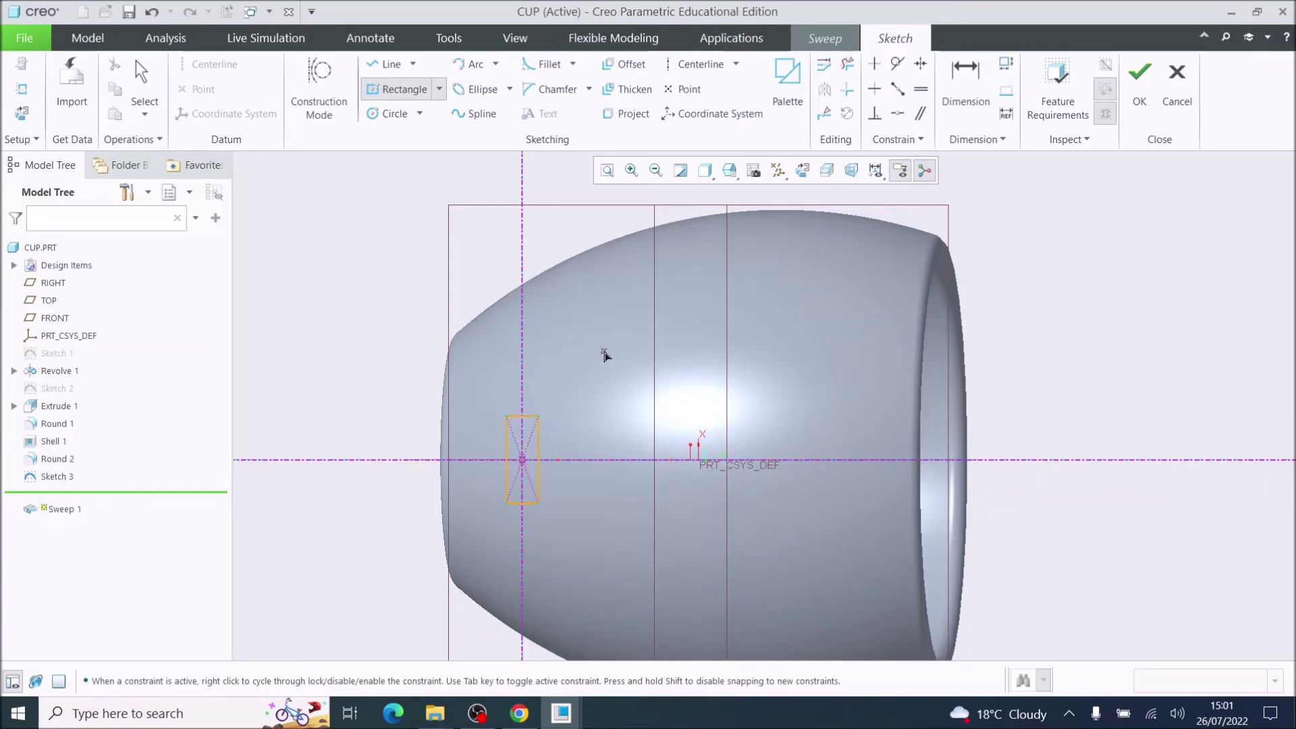
Set the section rectangle's height to 15 and width to 5, and finish the section sketch.
click(971, 89)
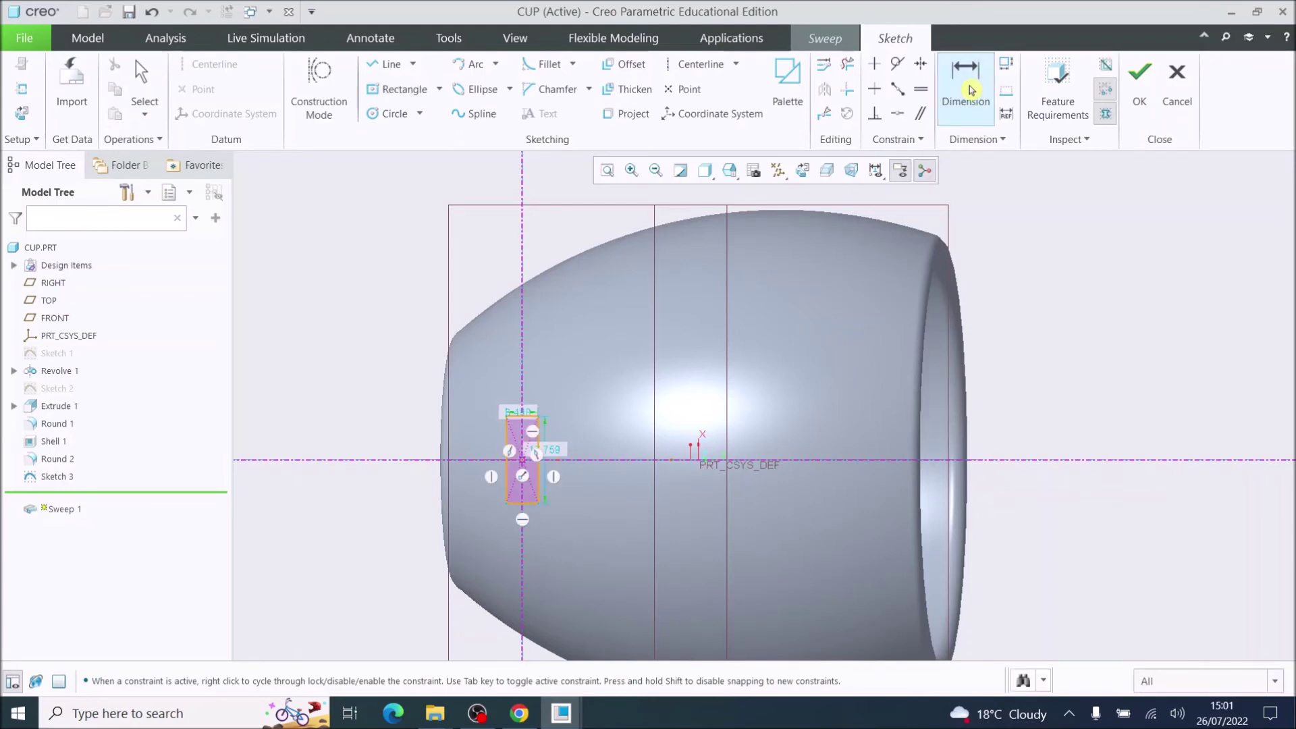
scroll(533, 451, up, 4)
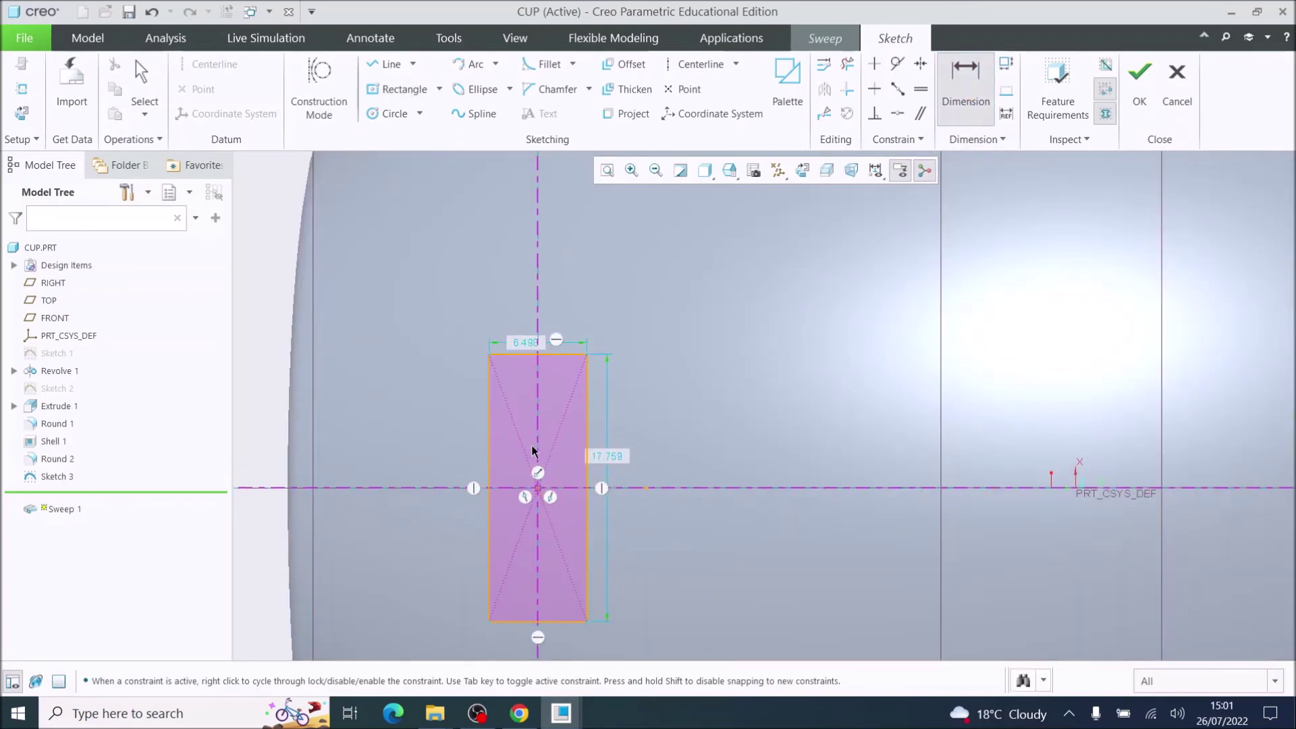
double_click(607, 458)
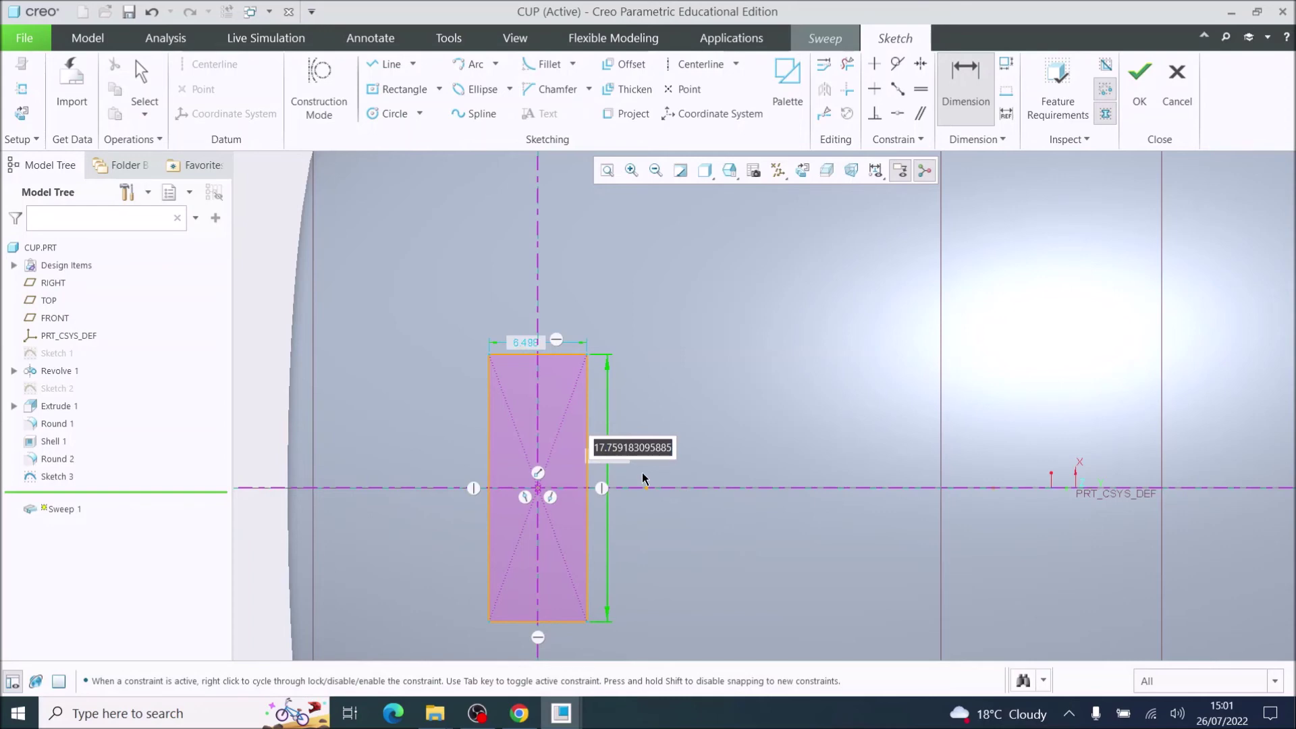
text(15)
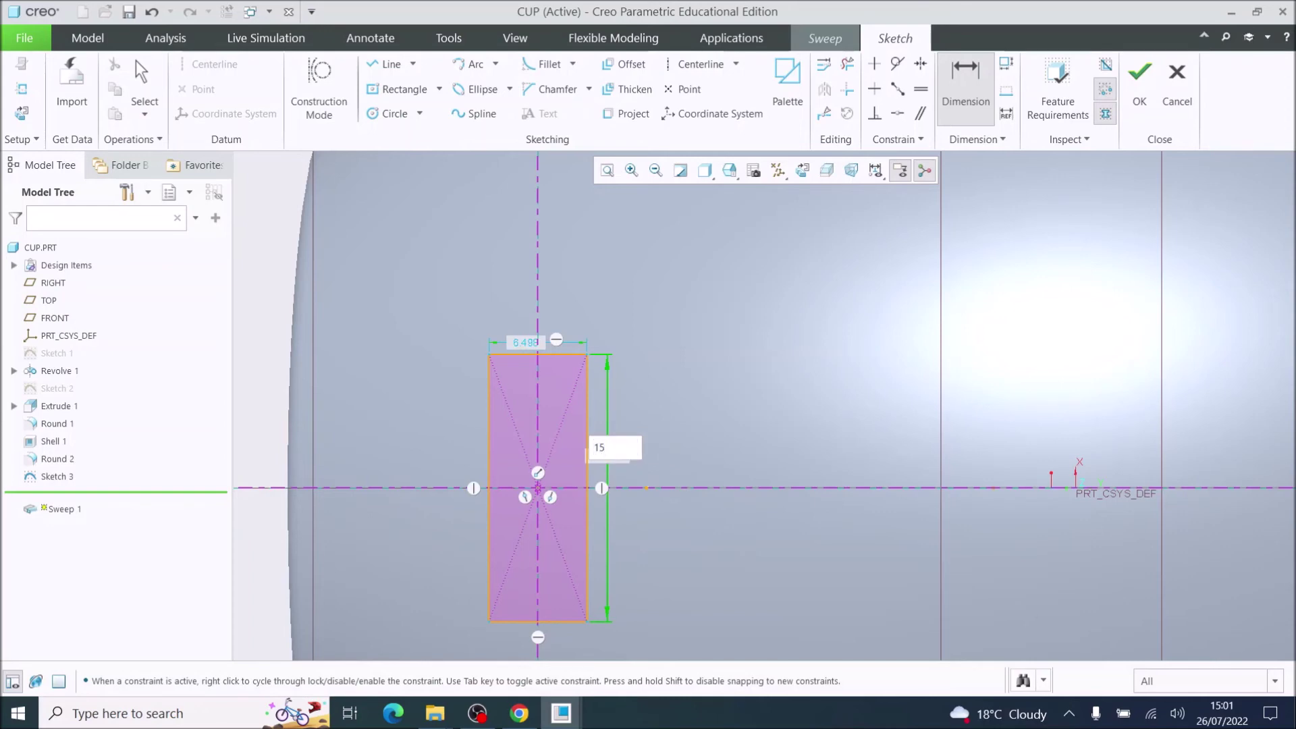
key(Return)
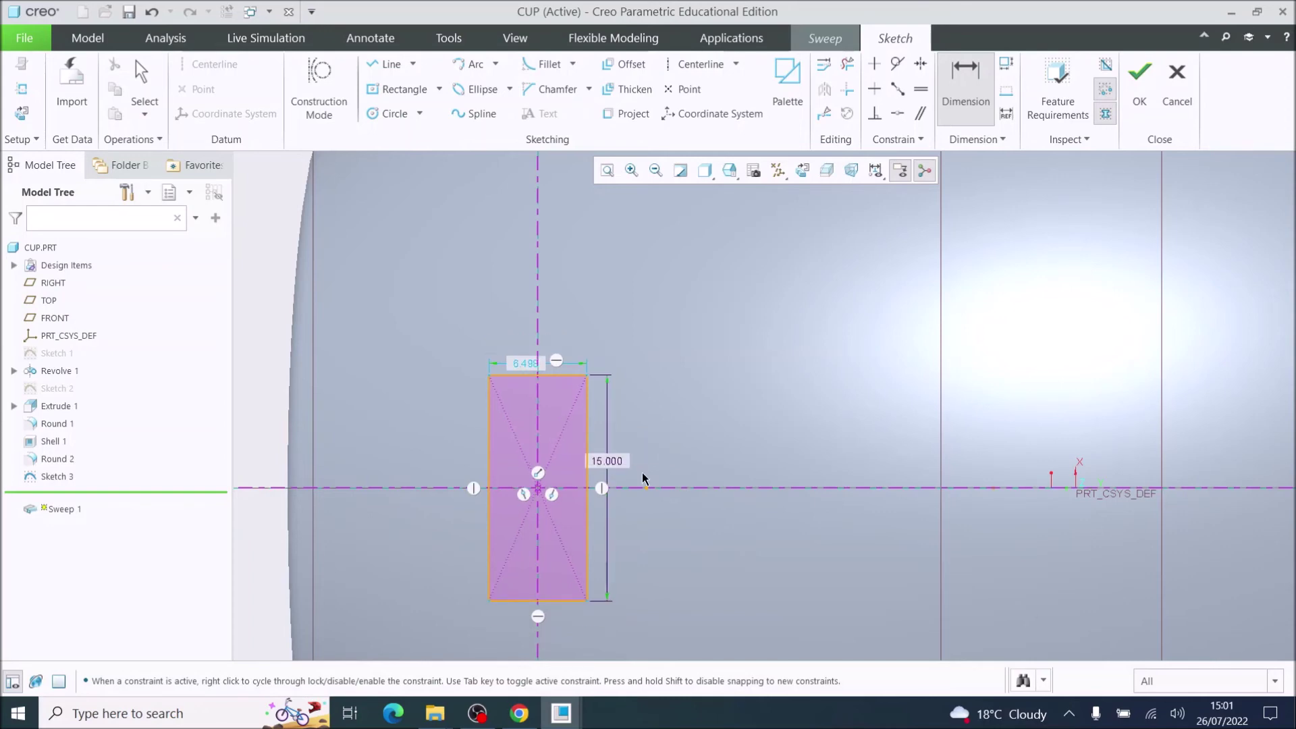
double_click(526, 365)
text(5)
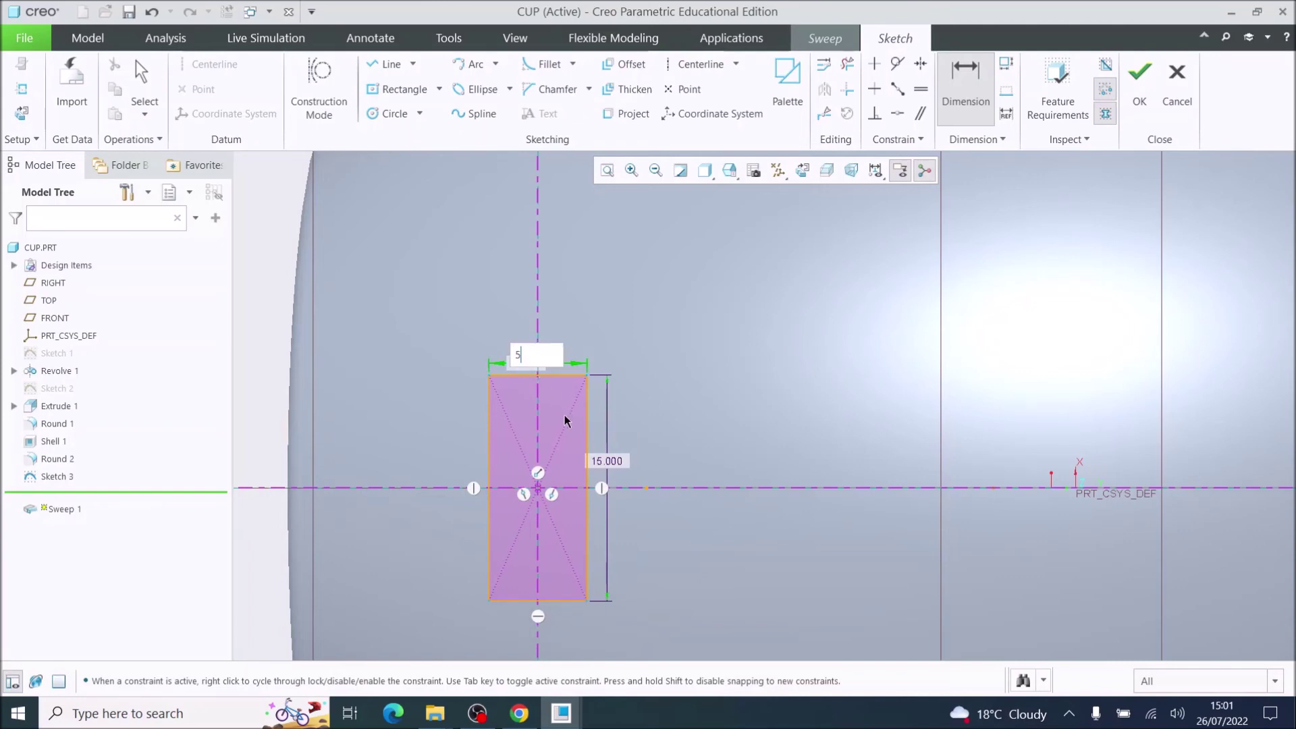
key(Return)
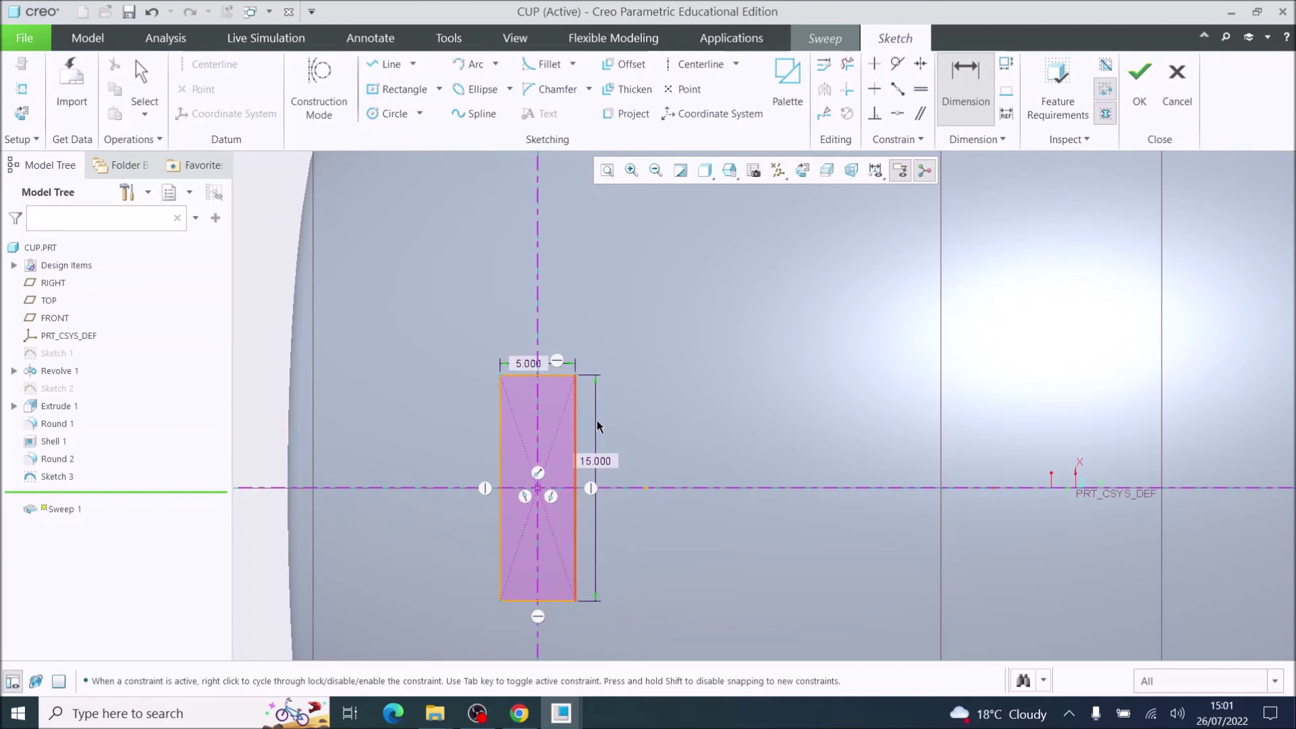
click(1140, 83)
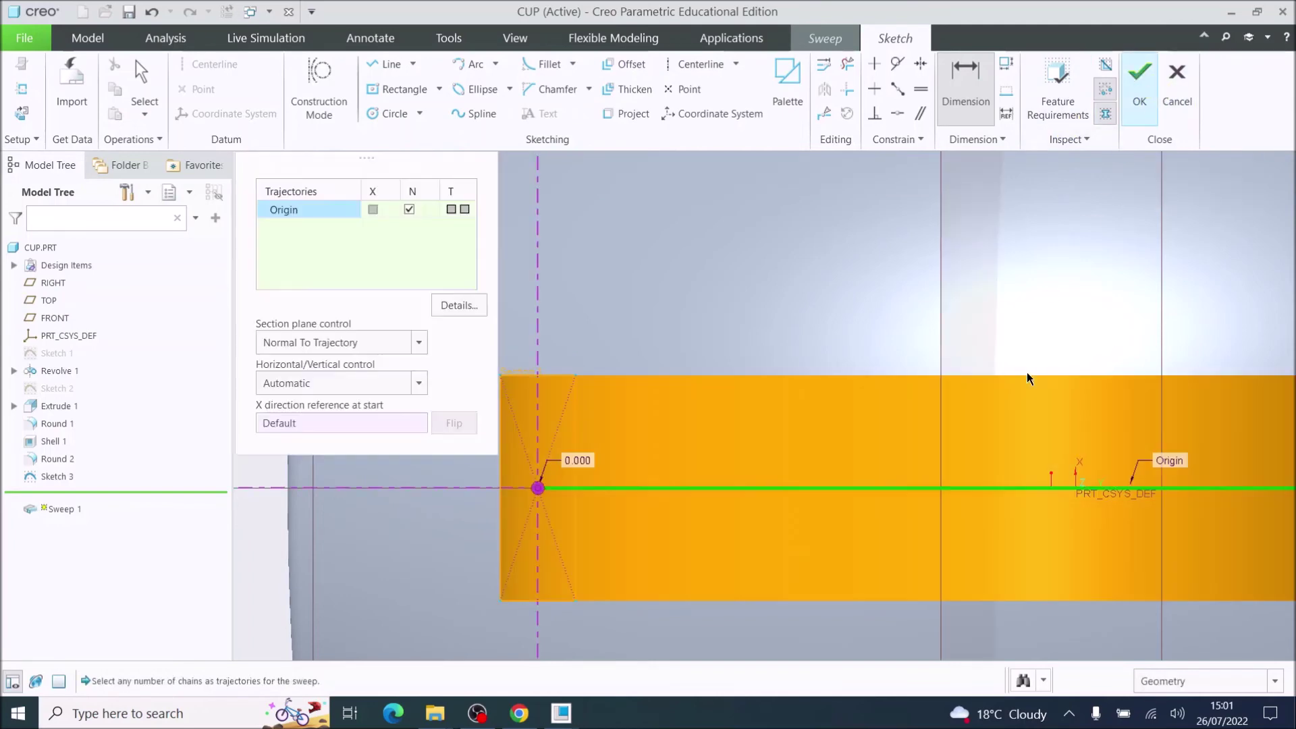
Examine where both ends of the swept handle preview meet the cup's outer wall.
scroll(1047, 447, down, 5)
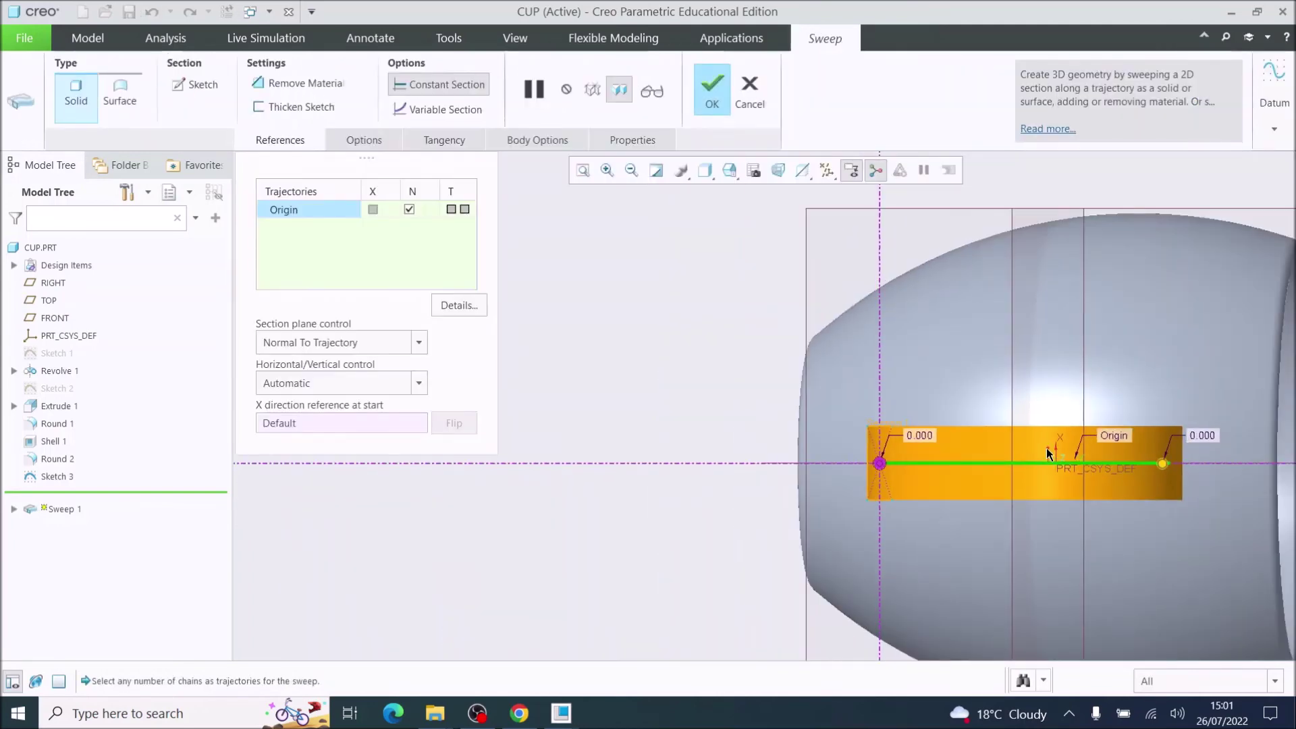
middle_drag(1047, 447, 1208, 355)
scroll(1223, 350, up, 2)
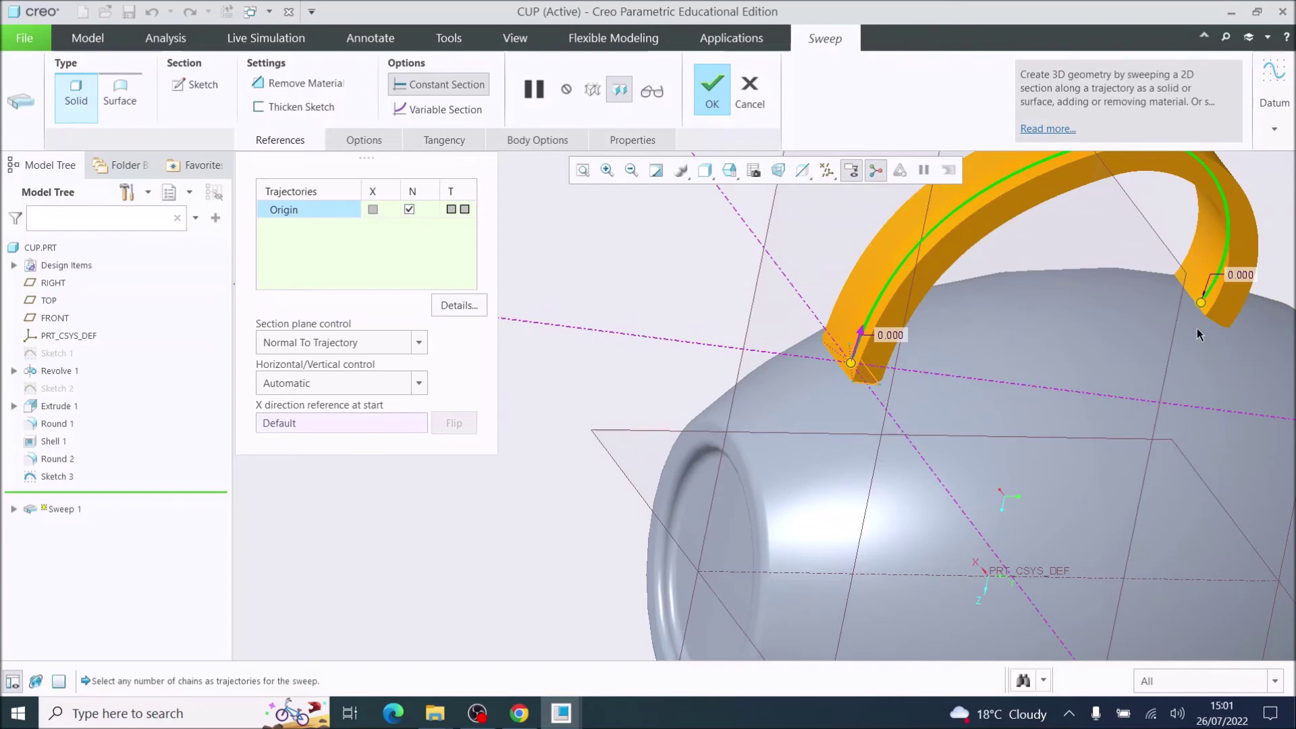
scroll(1189, 310, up, 4)
middle_drag(1189, 300, 1186, 285)
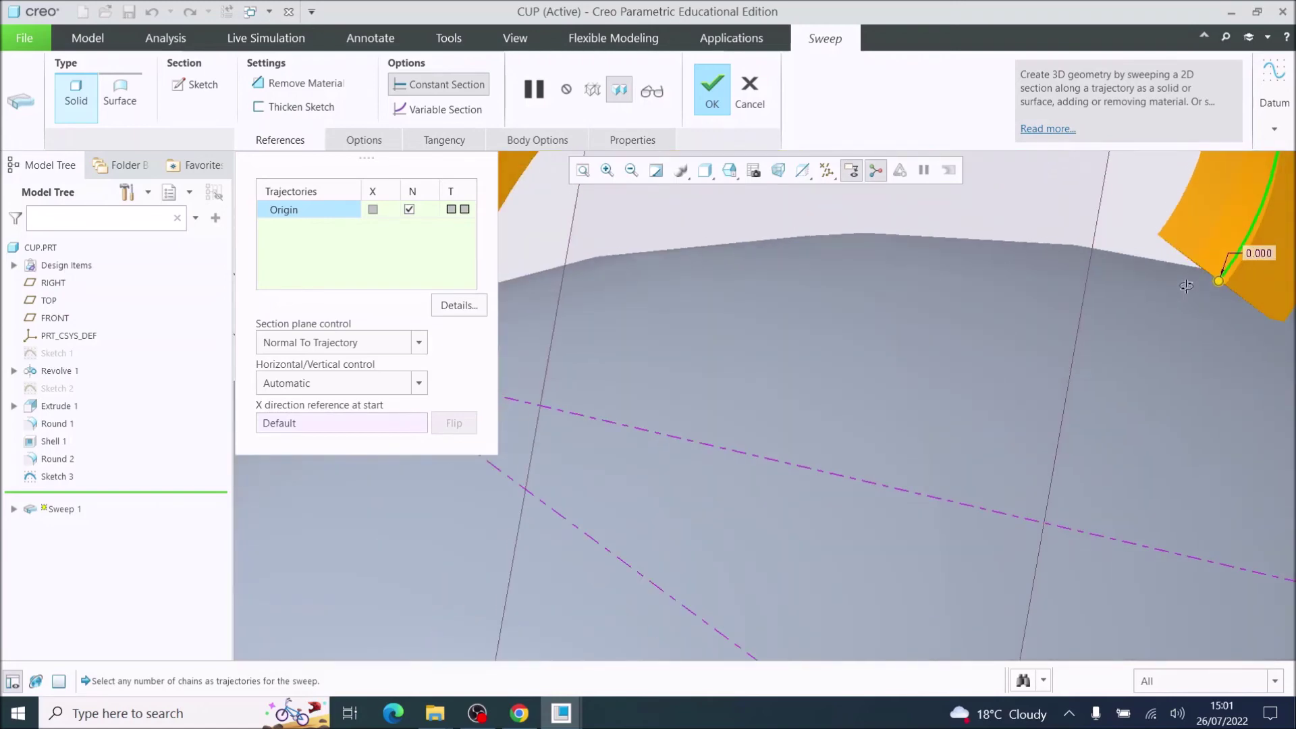
scroll(1186, 285, down, 4)
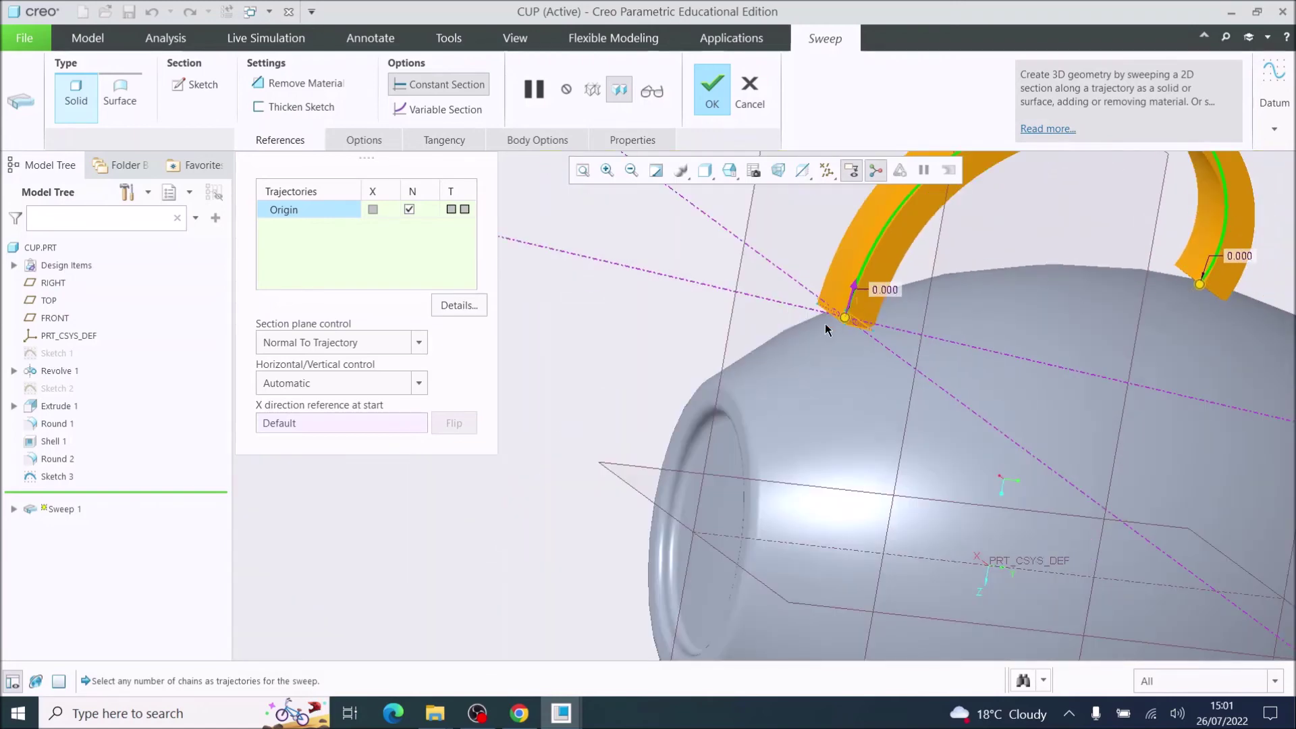
scroll(1186, 284, up, 1)
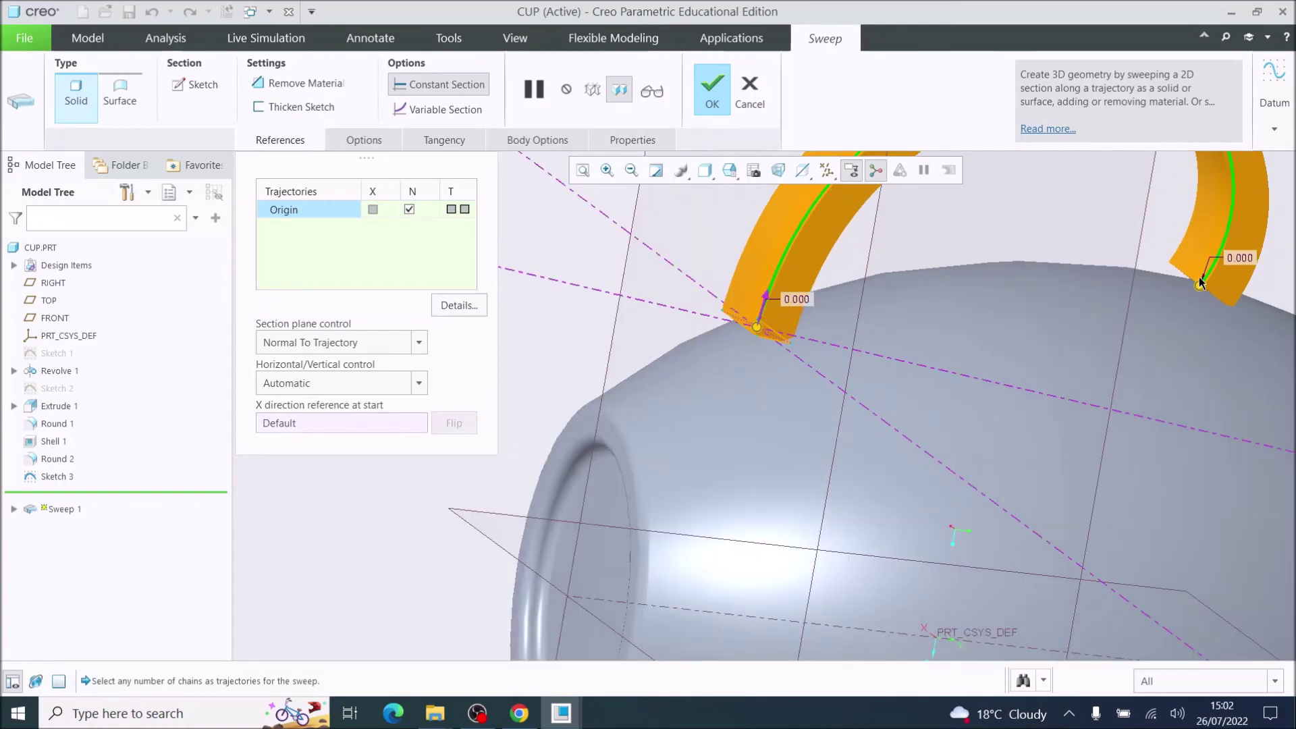
Merge the handle sweep's ends into the cup's outer wall and complete the sweep.
click(362, 142)
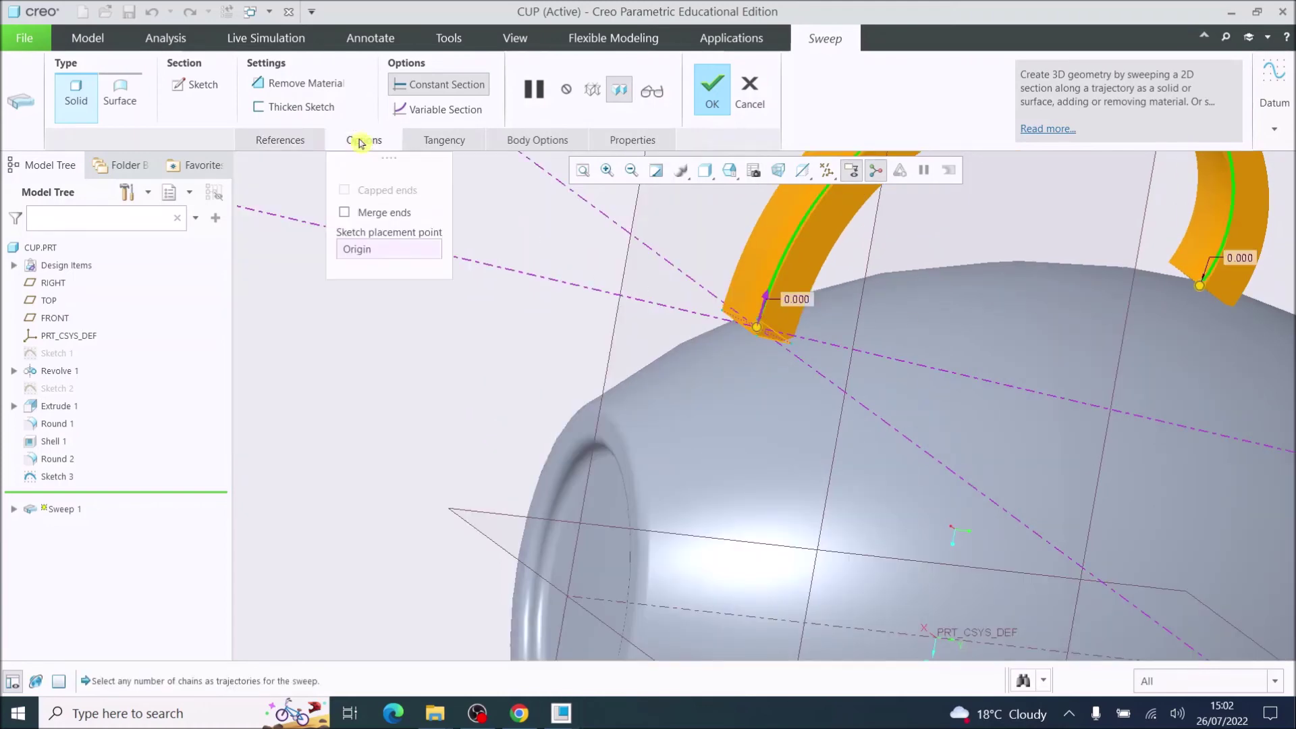
click(345, 213)
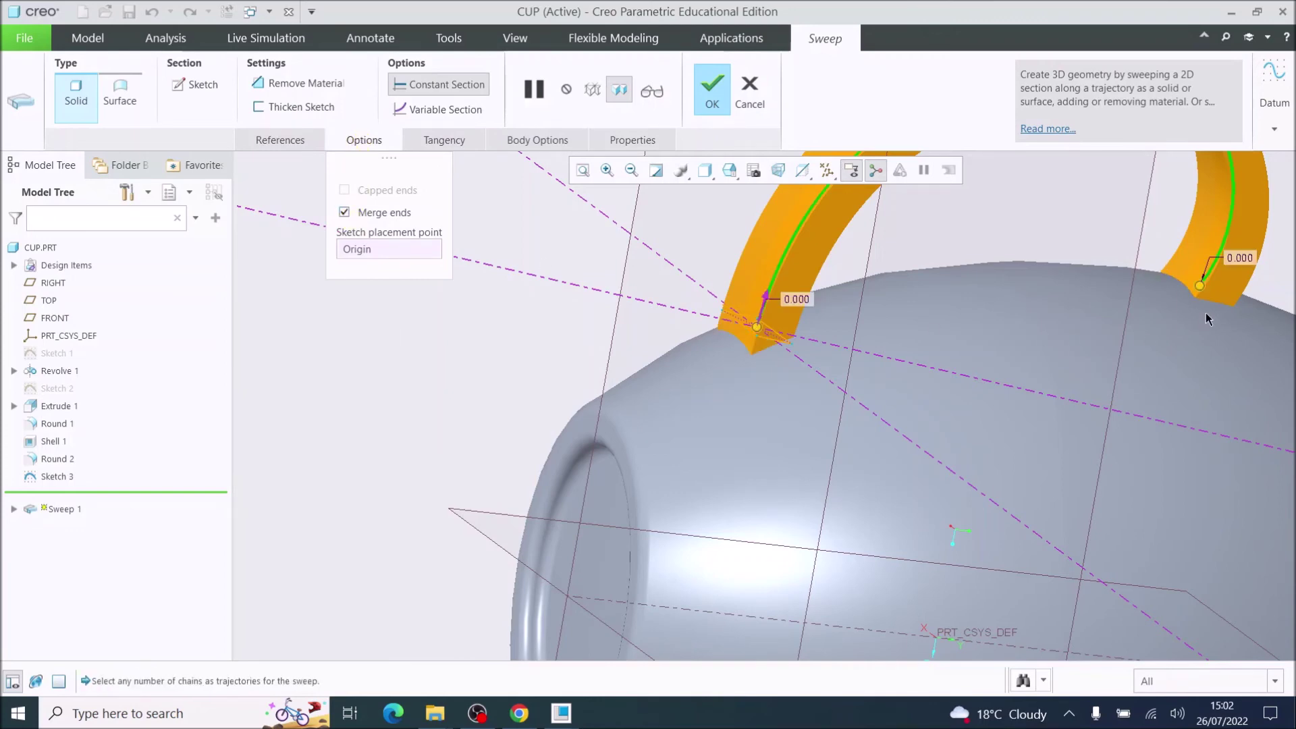
scroll(1206, 313, down, 3)
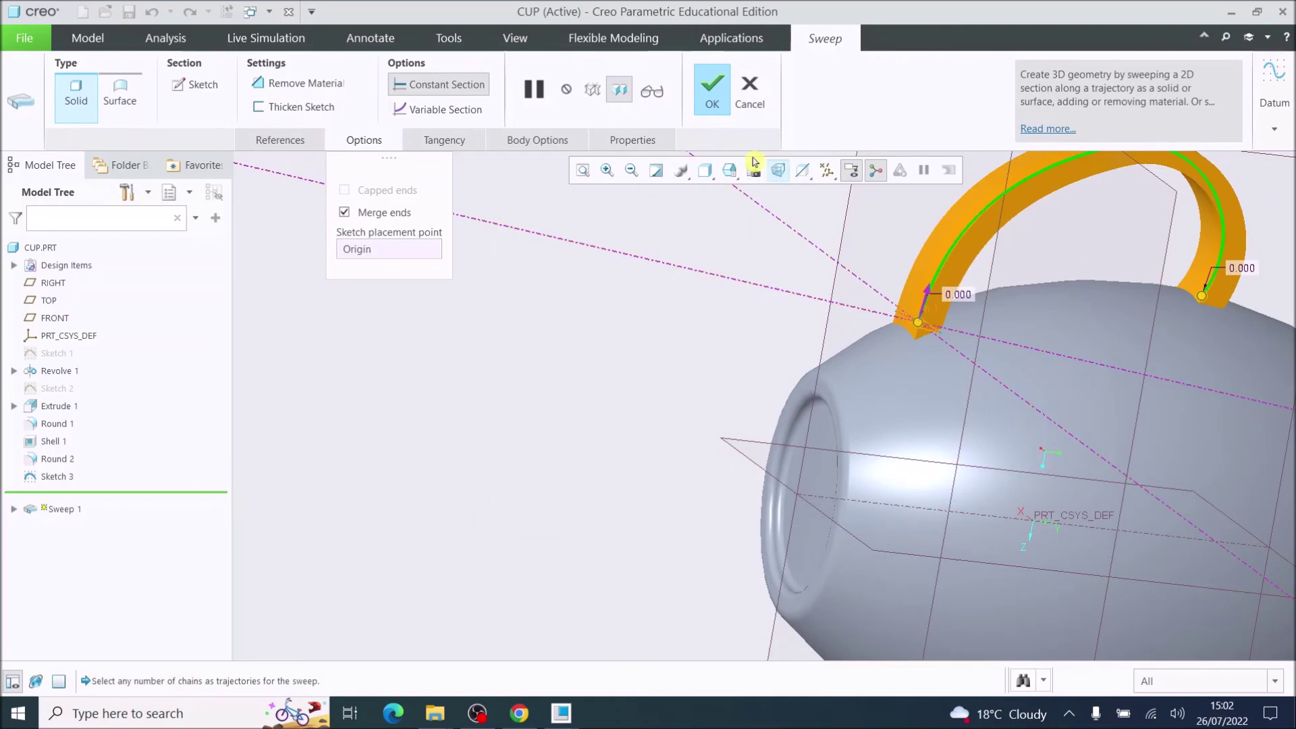
click(714, 93)
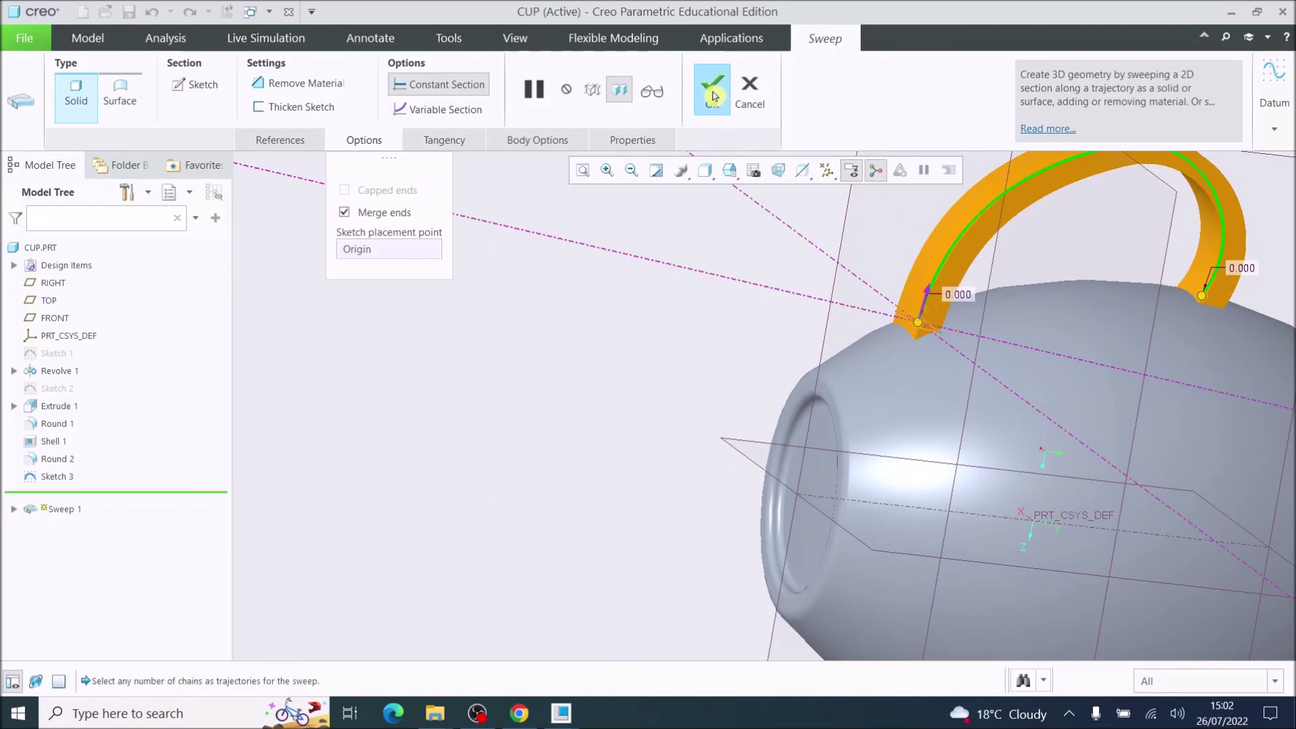
Start a round with radius 2.5 on the inner edge and one side edge where the handle's rim-side end meets the cup.
middle_drag(1080, 304, 1146, 371)
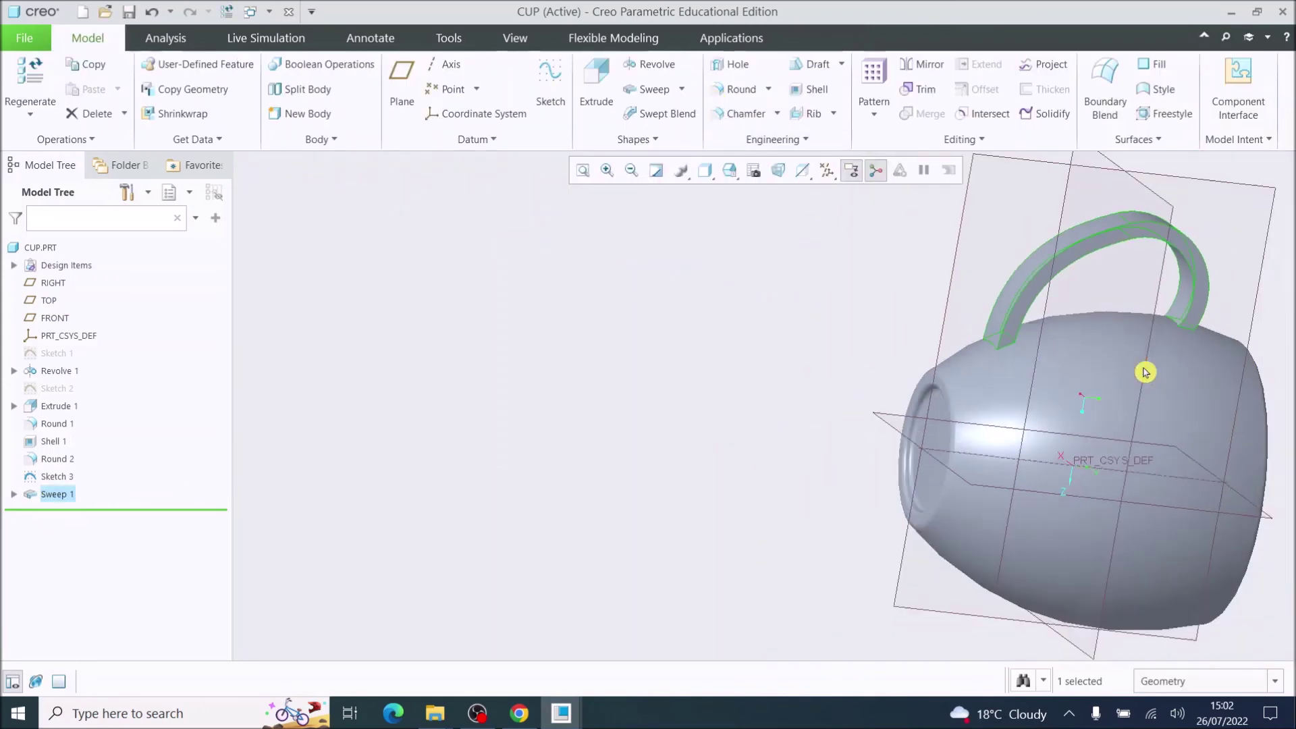
middle_drag(1136, 318, 793, 356)
scroll(1024, 313, down, 2)
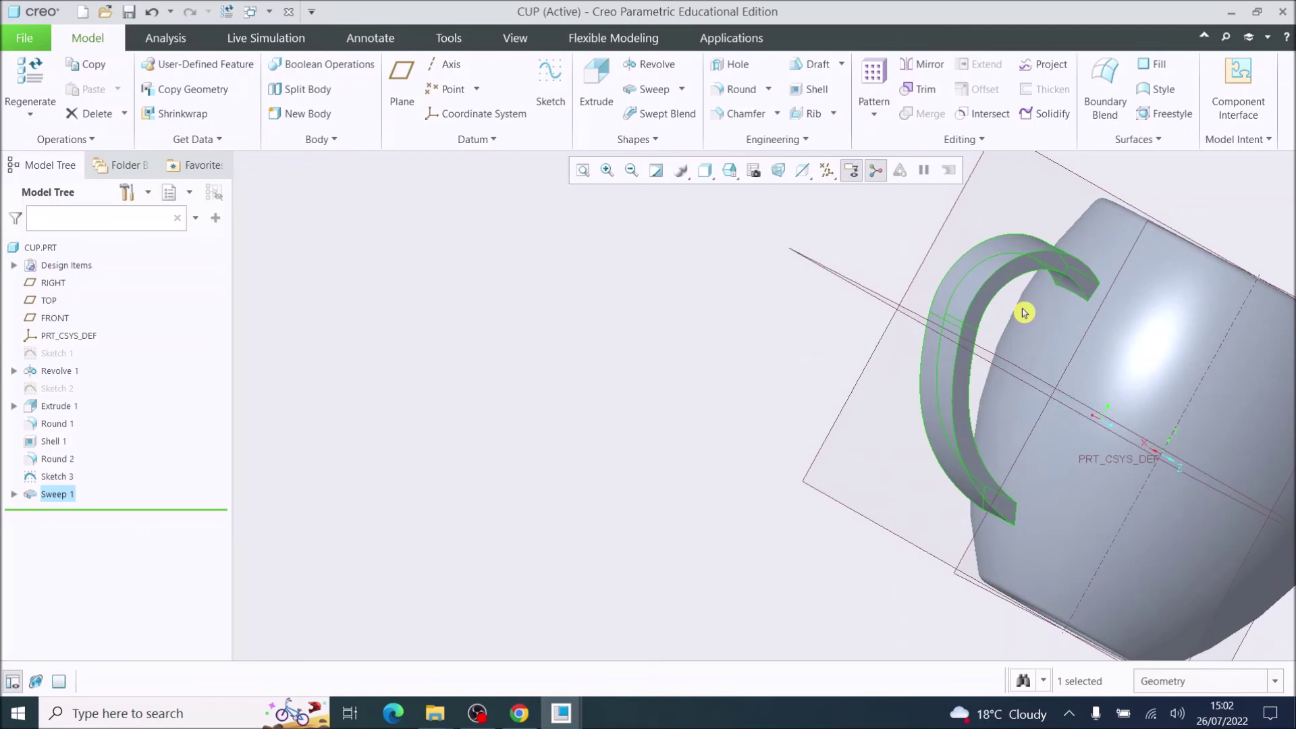
scroll(1101, 267, down, 2)
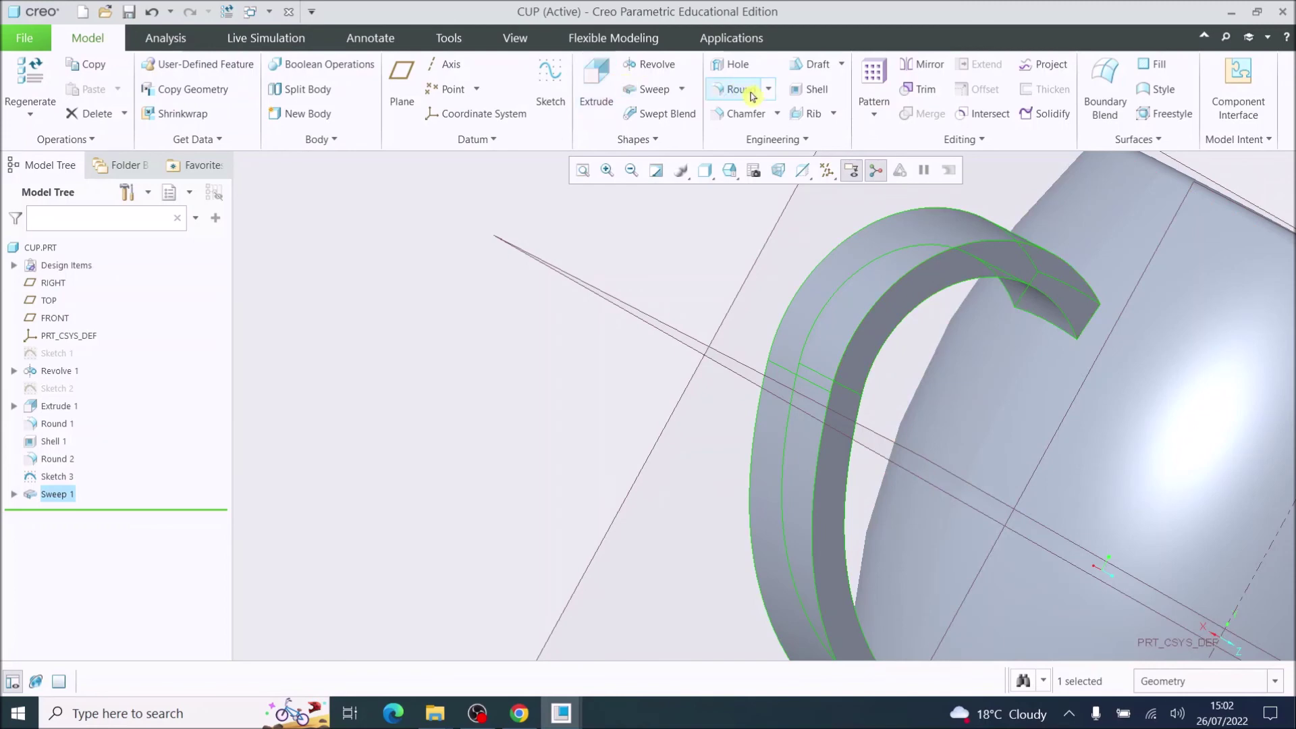
click(725, 97)
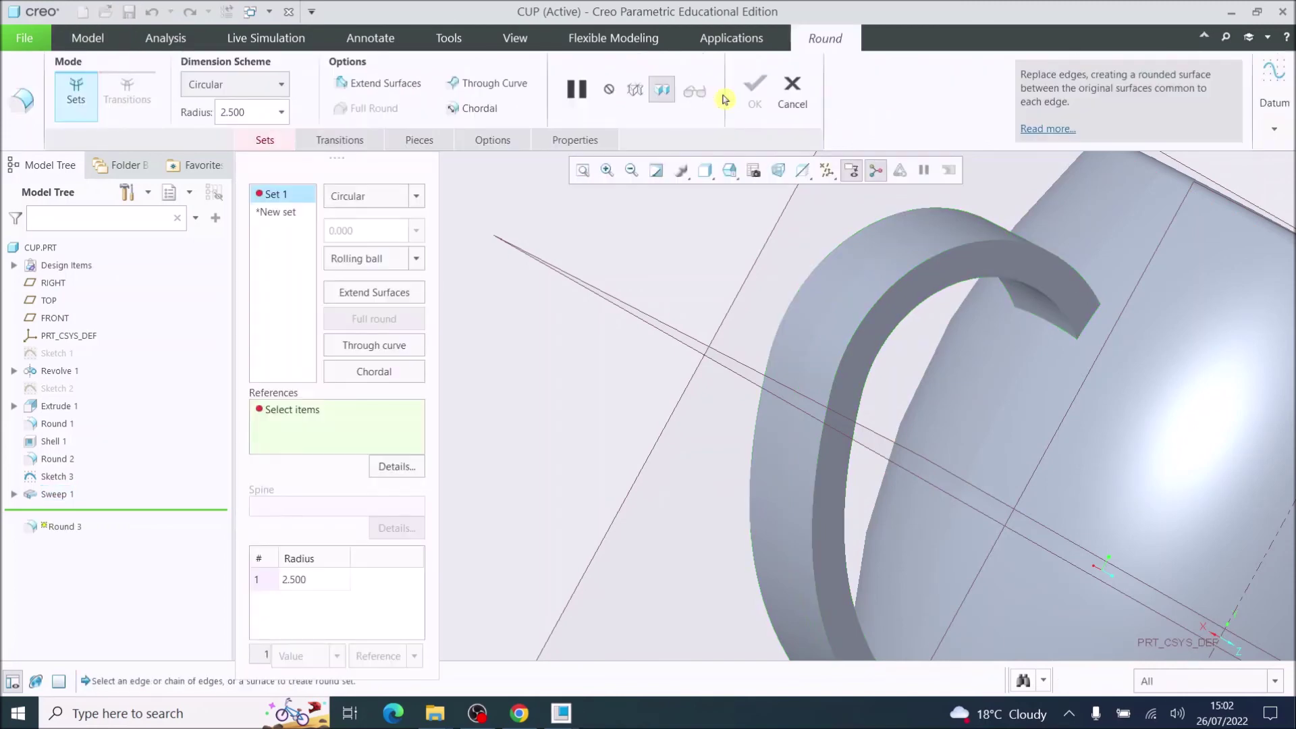
drag(246, 113, 223, 116)
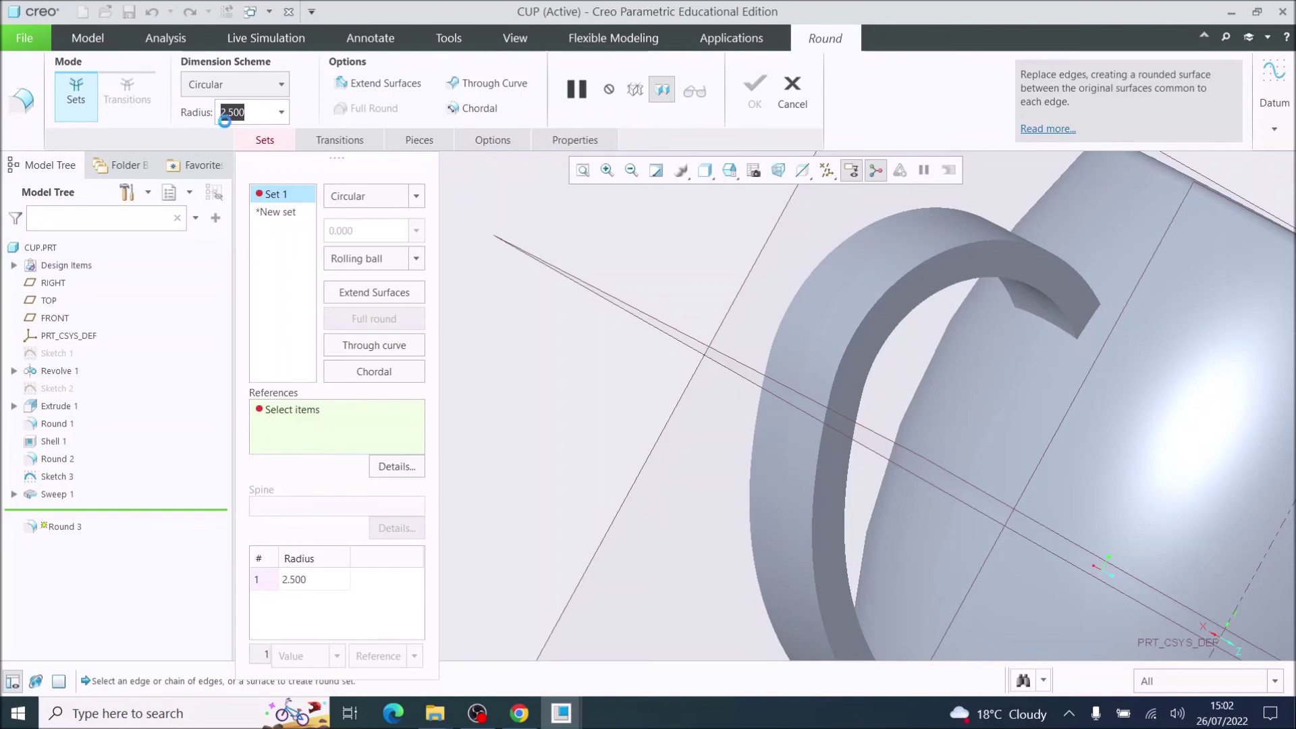
text(2)
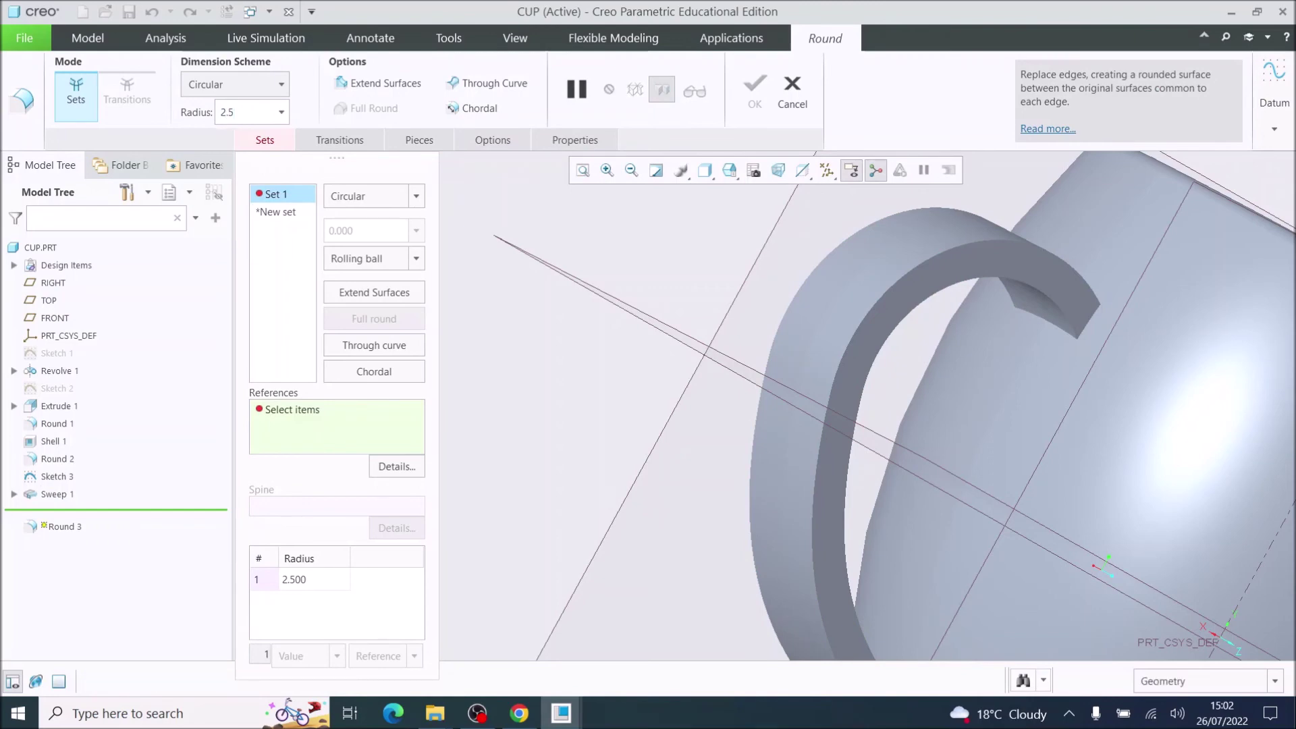
key(Return)
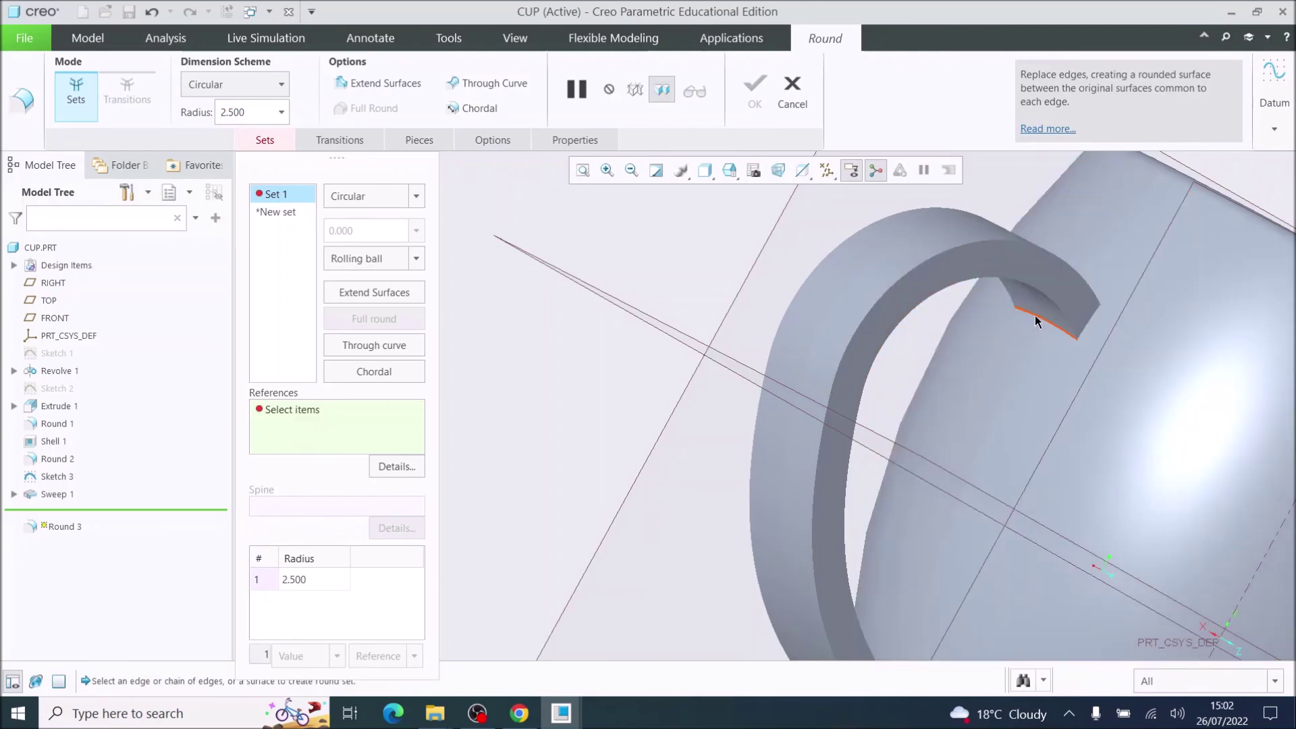
click(1034, 316)
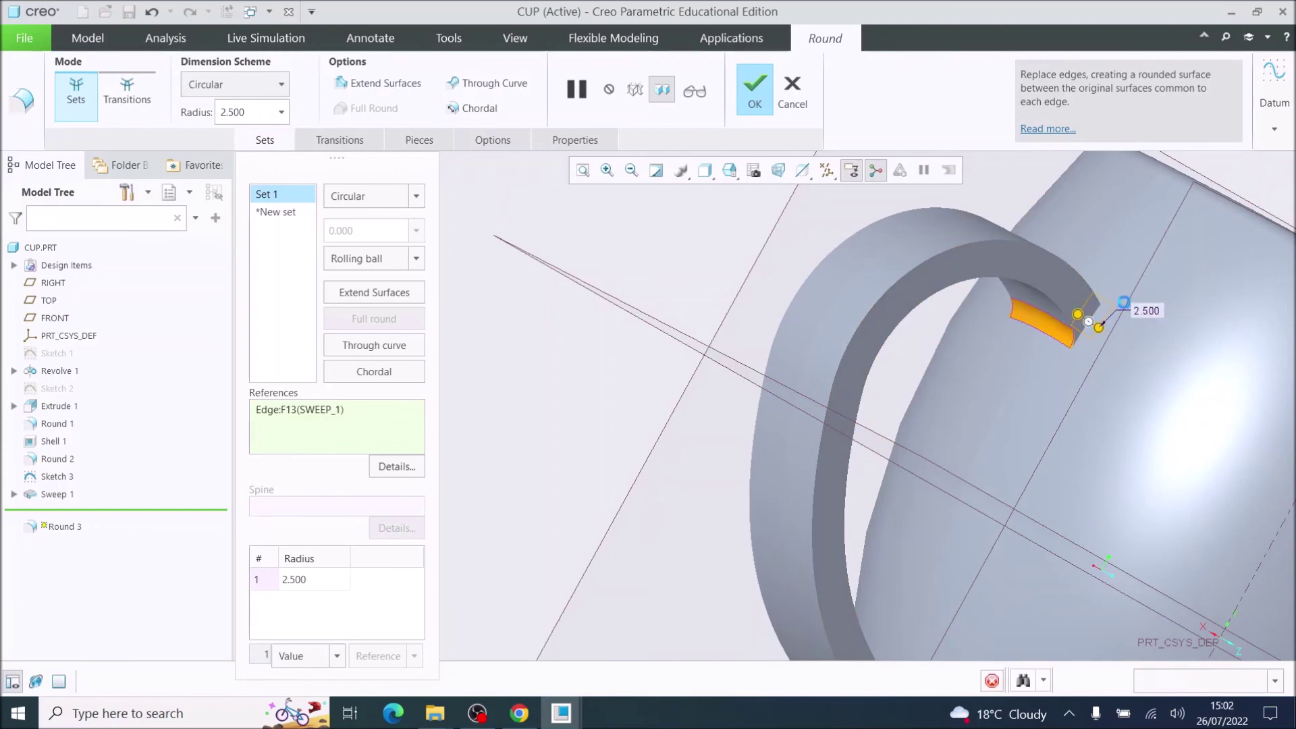
click(1124, 291)
Add the outer edge and the other side edge of the handle's rim-side joint to the 2.5 round.
middle_drag(1124, 290, 1035, 350)
click(997, 379)
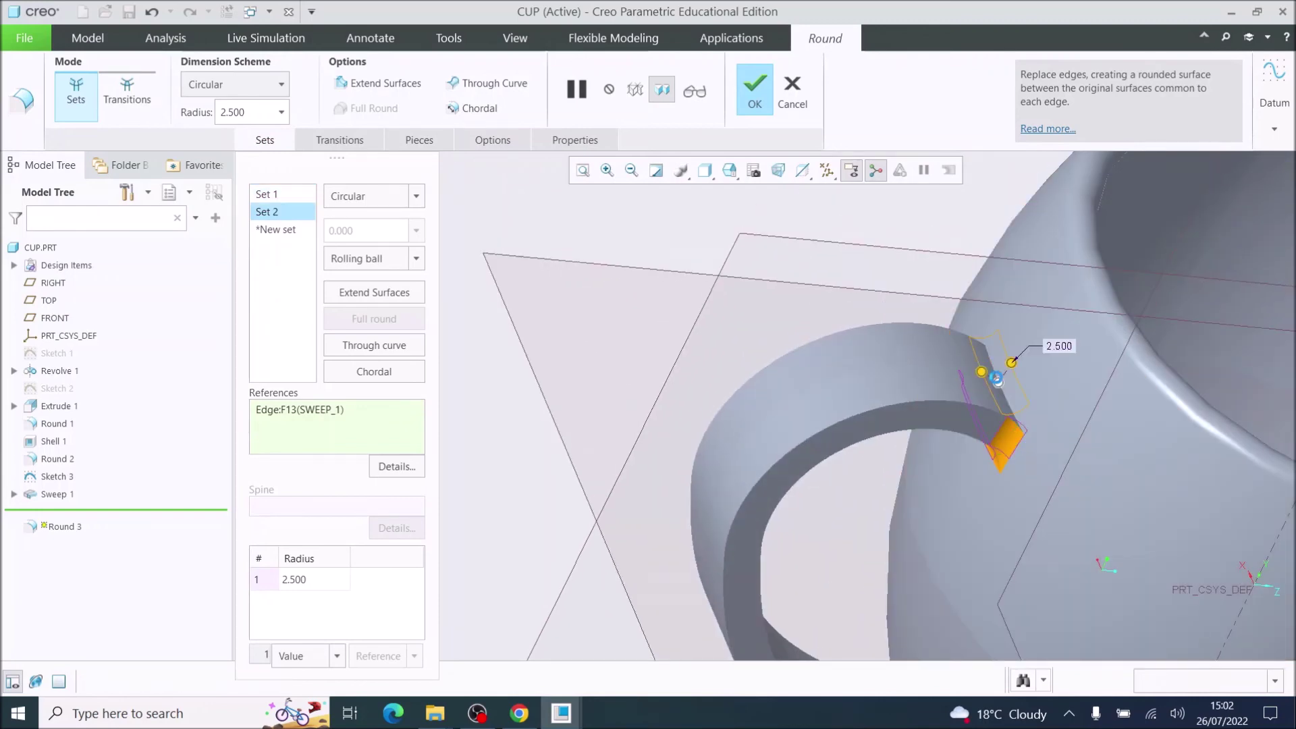
click(997, 379)
middle_drag(997, 379, 1056, 440)
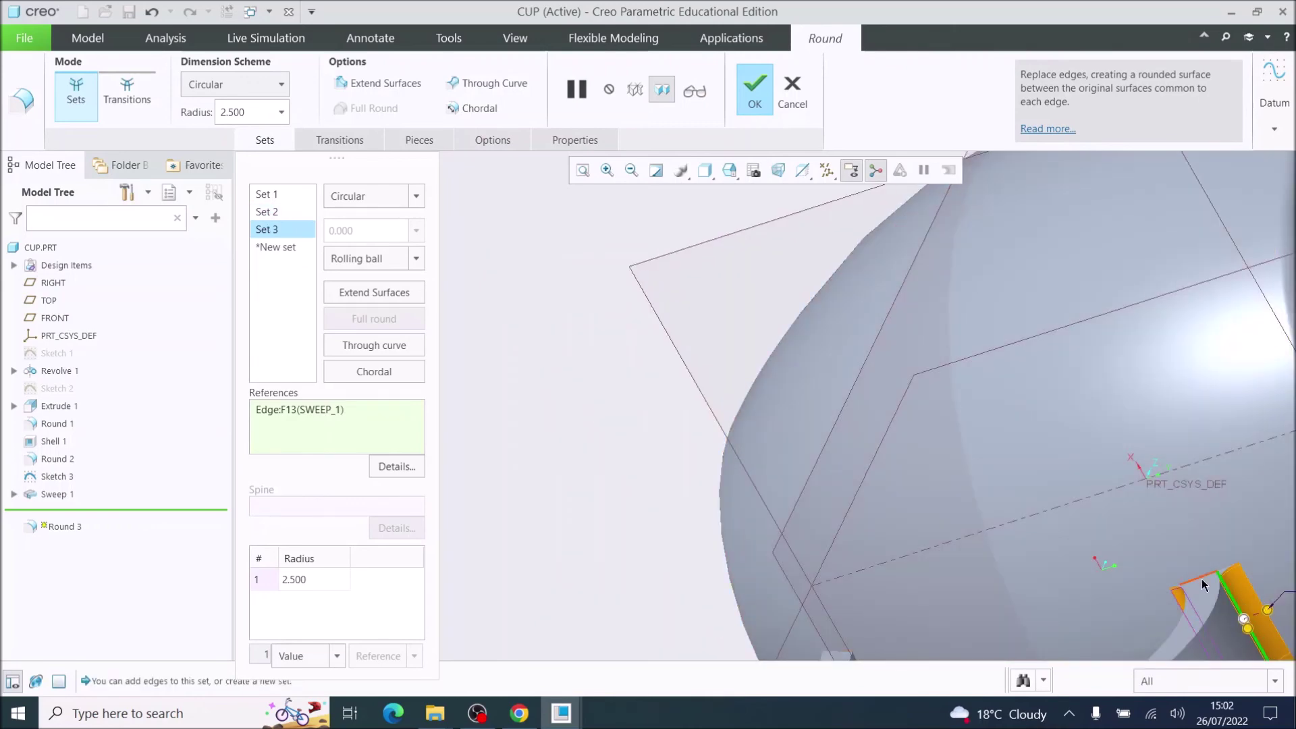
click(1200, 585)
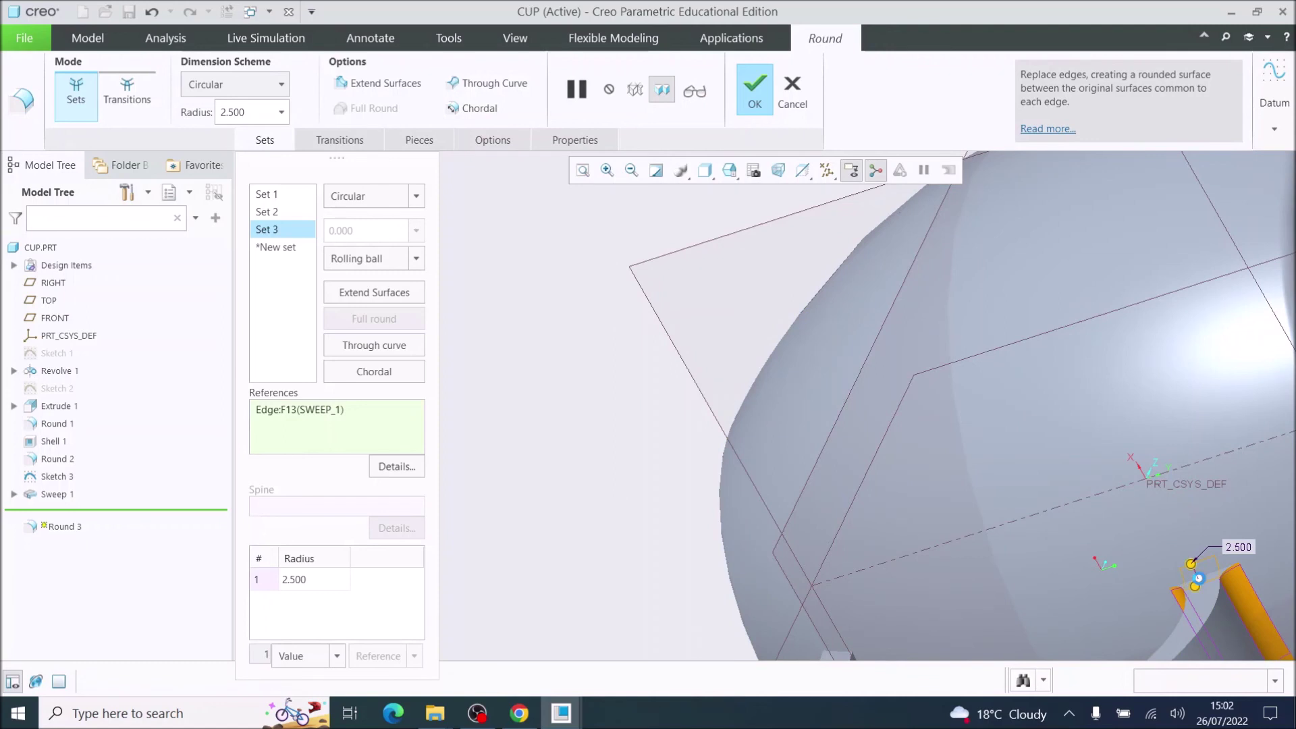
click(1198, 579)
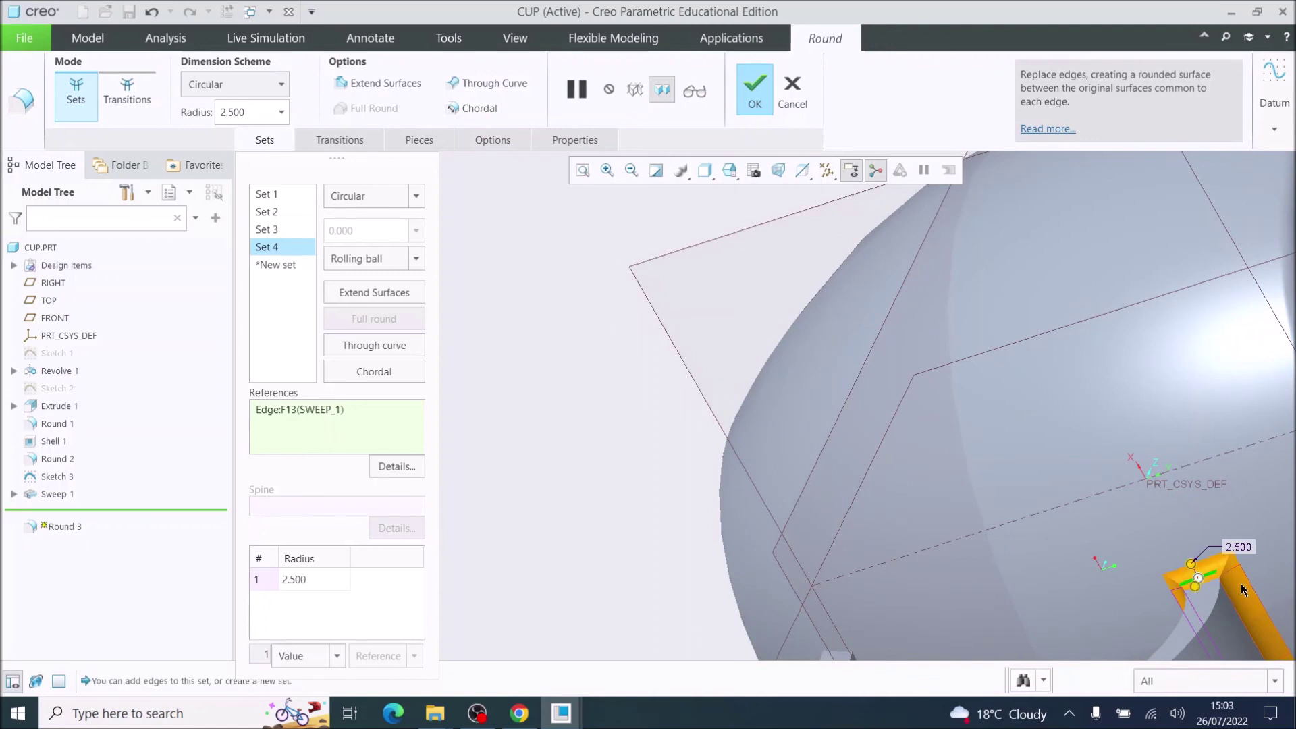
Extend the 2.5 round to one side edge and the inner edge where the handle's base-side end meets the cup.
scroll(1215, 581, down, 5)
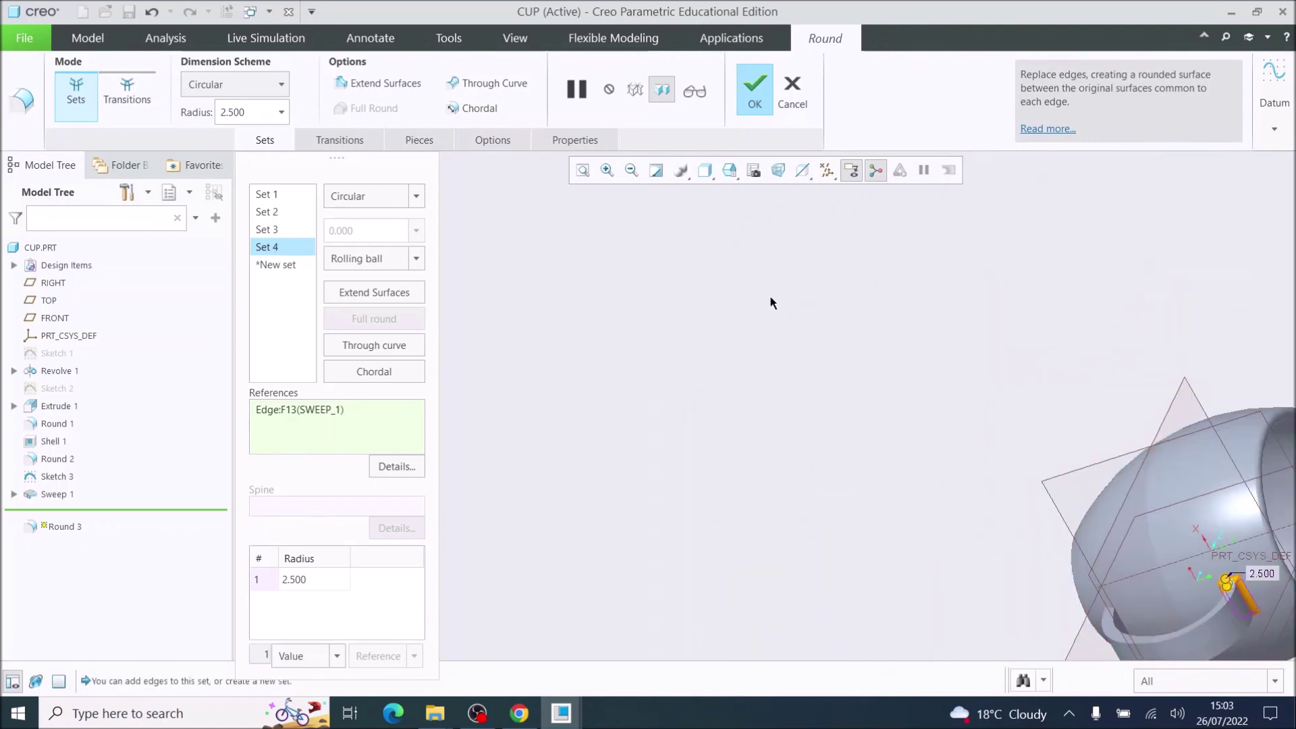
click(582, 170)
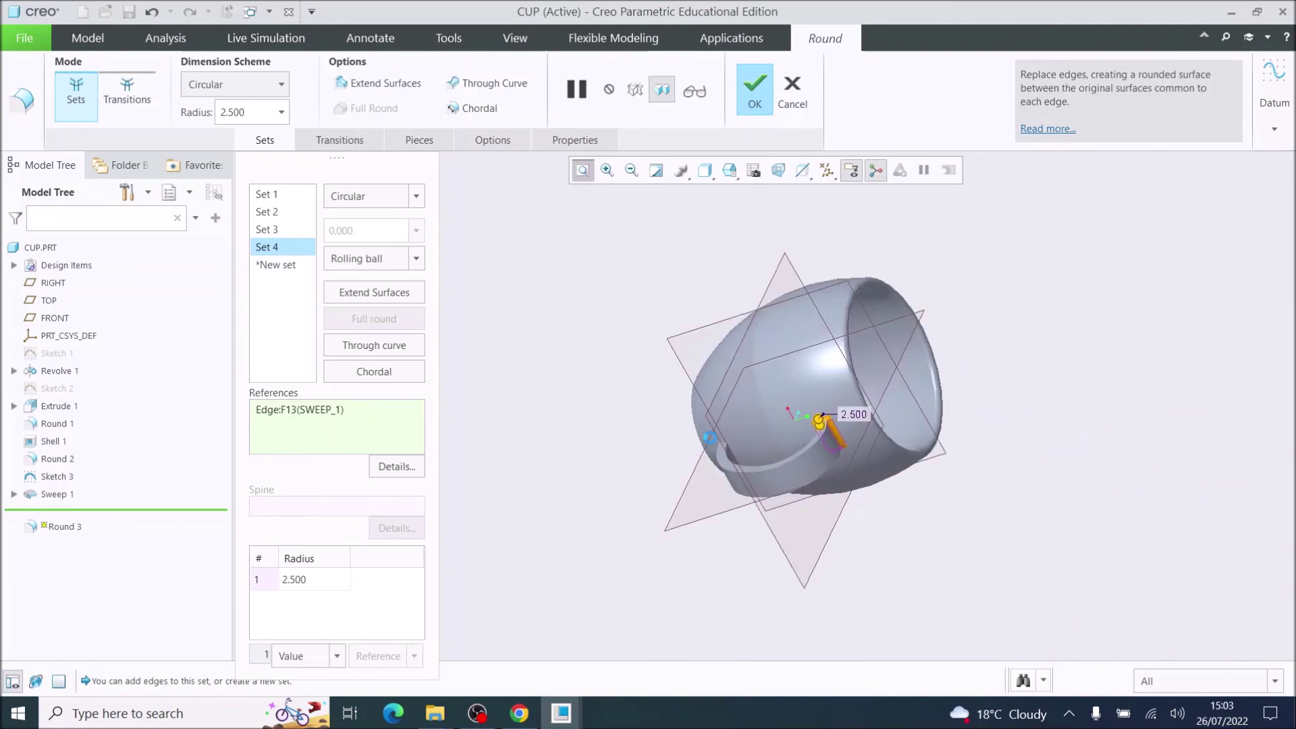
scroll(692, 447, up, 6)
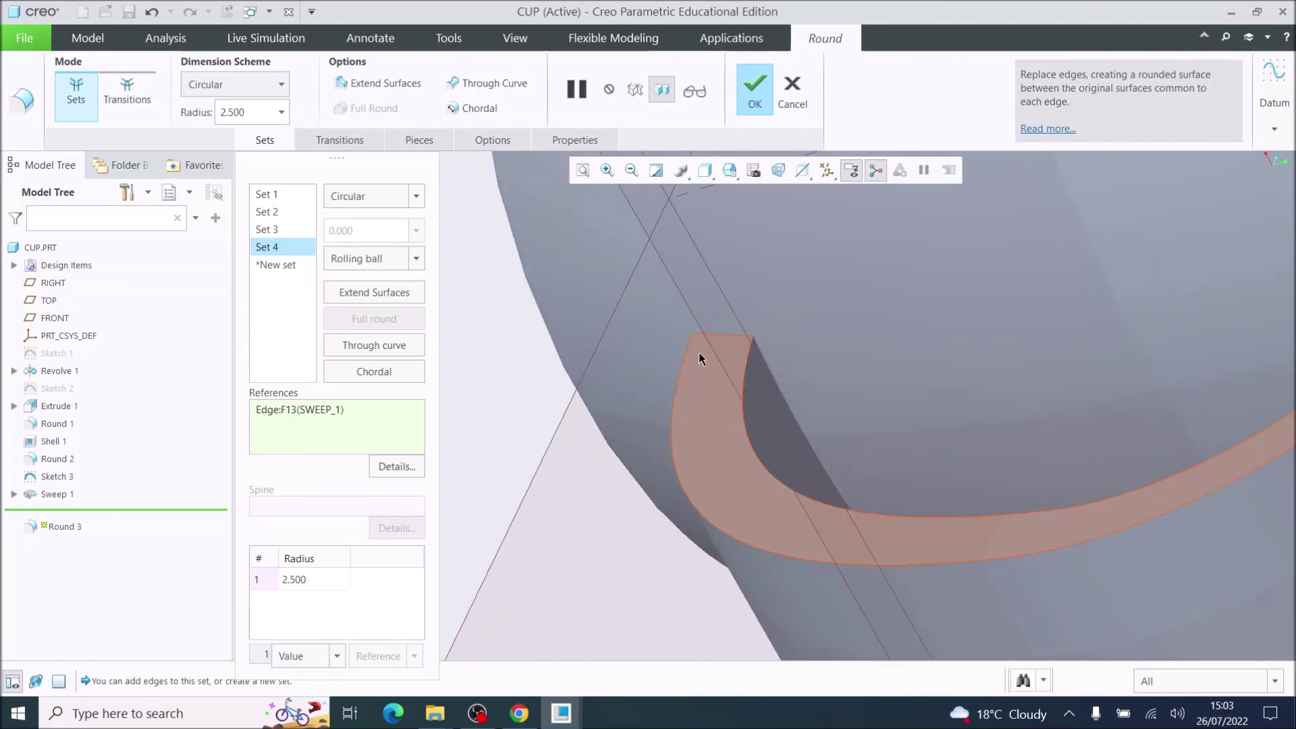
click(717, 338)
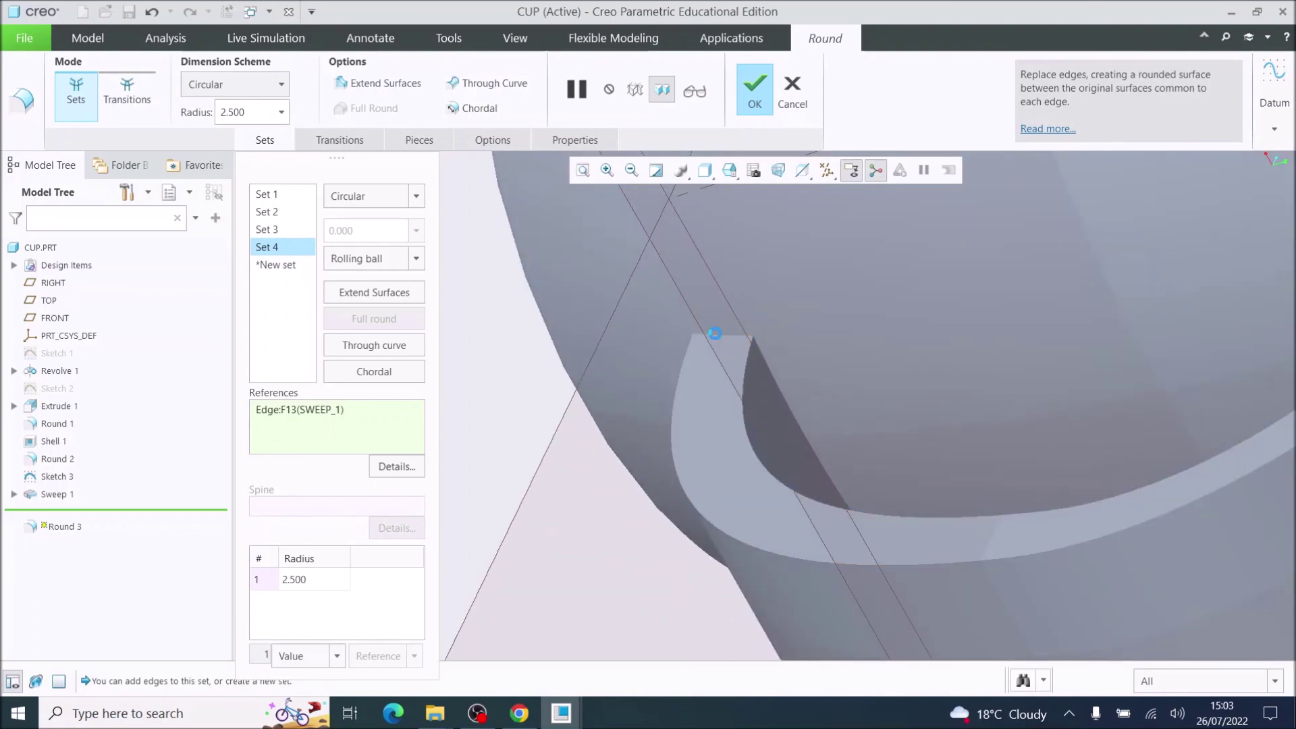
click(781, 390)
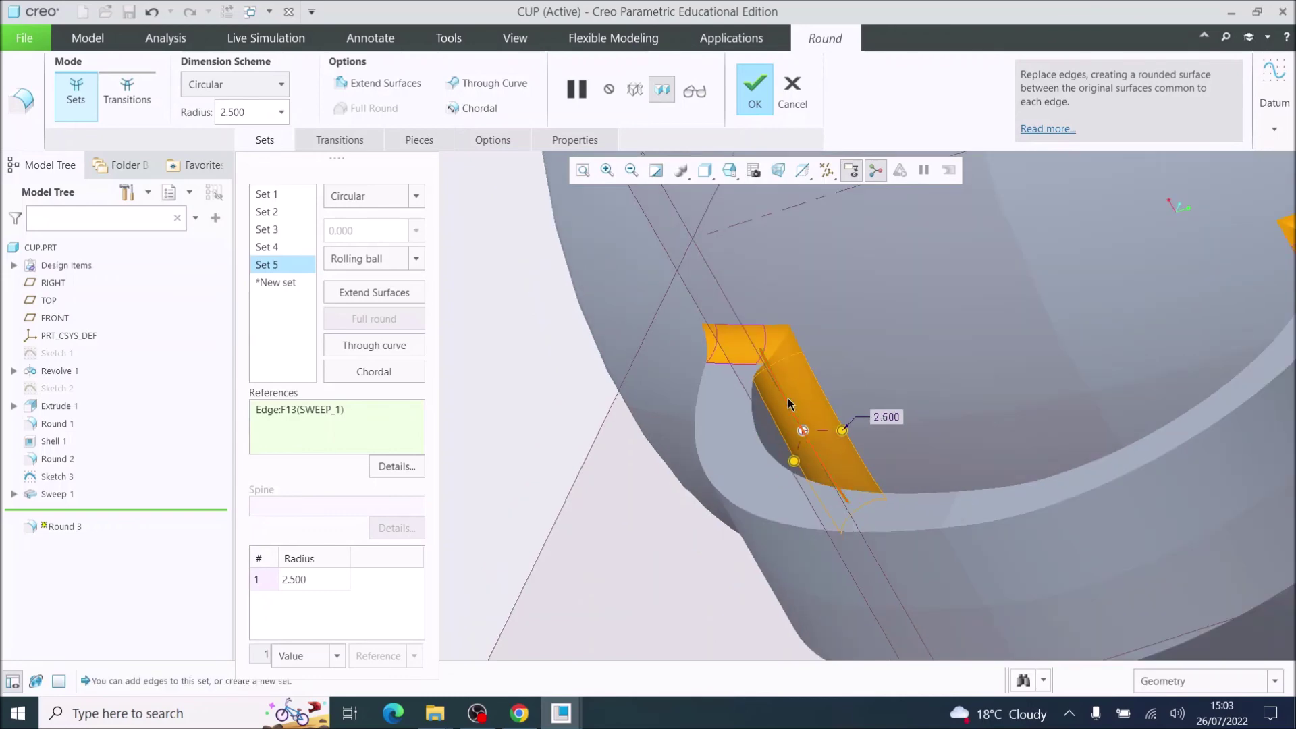
scroll(788, 403, up, 1)
click(792, 407)
Include the remaining side edge and the outer edge of the base-side handle joint, and complete the 2.5 round.
mouse_move(800, 387)
middle_down()
mouse_move(850, 344)
mouse_move(833, 327)
mouse_move(837, 337)
middle_up()
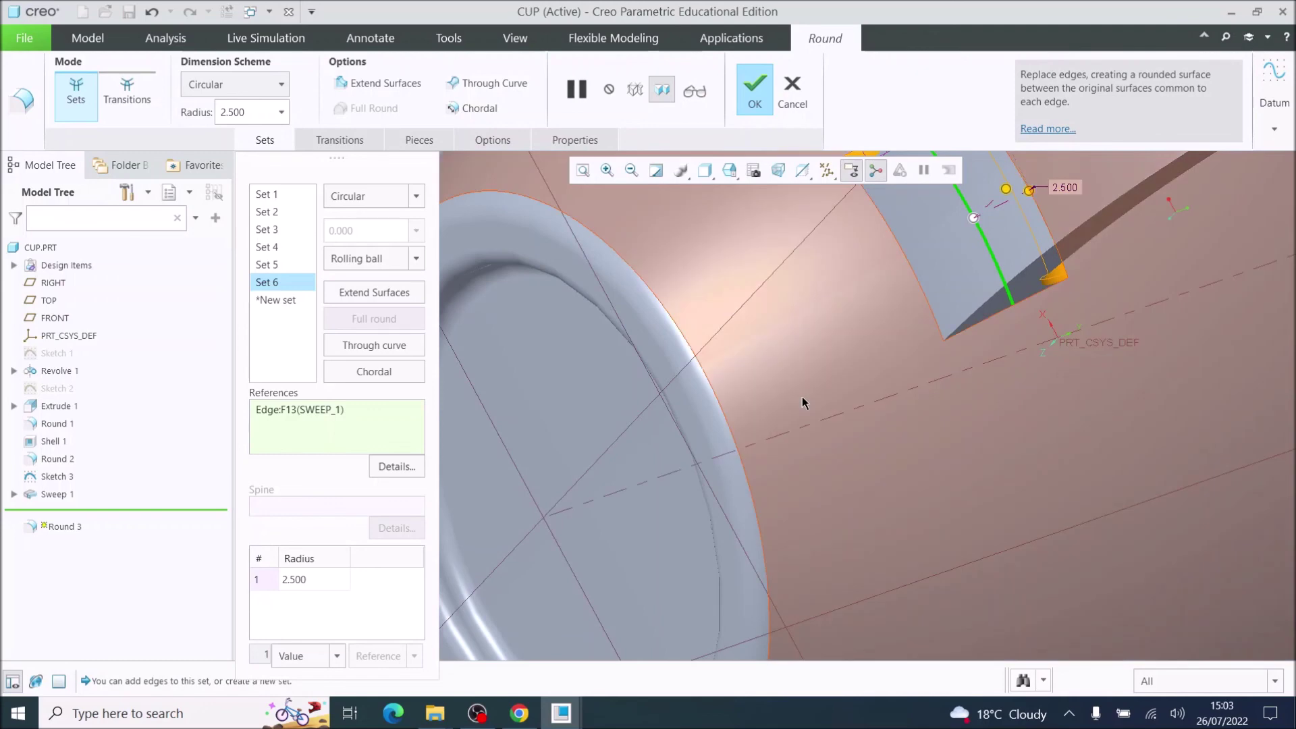
click(996, 320)
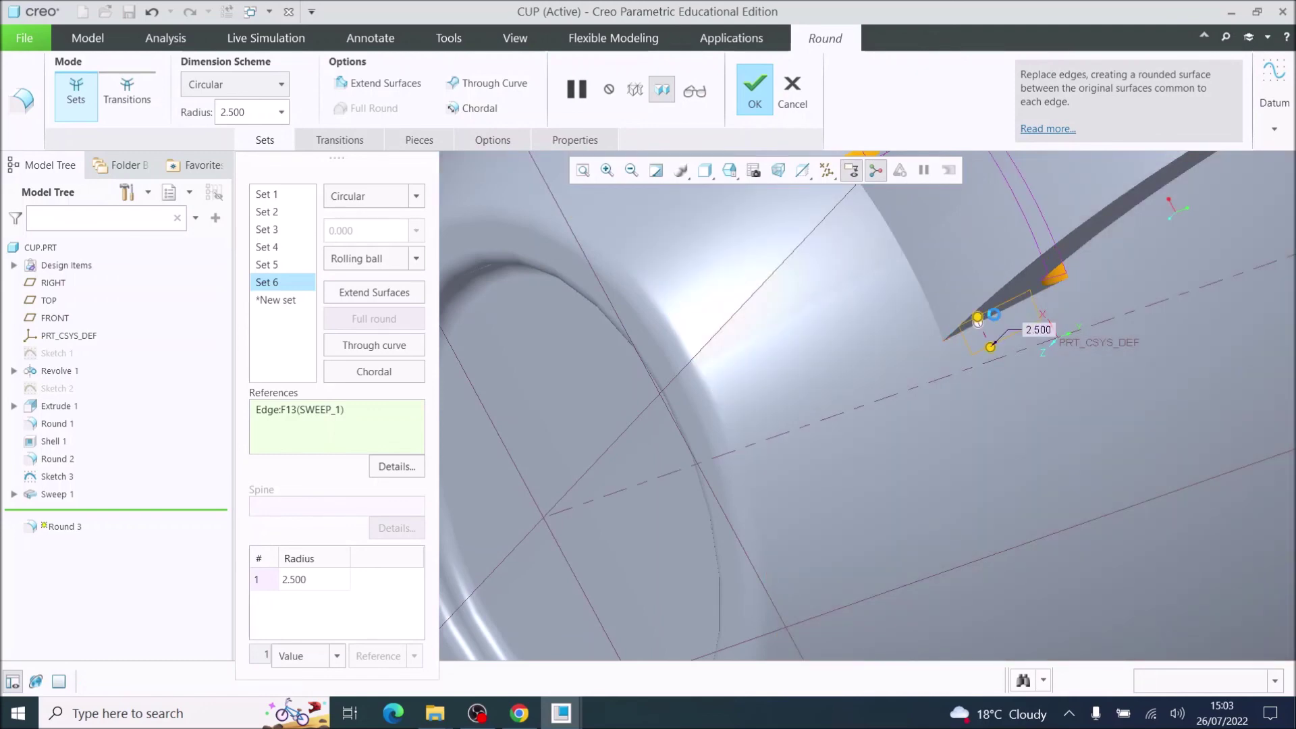
click(977, 322)
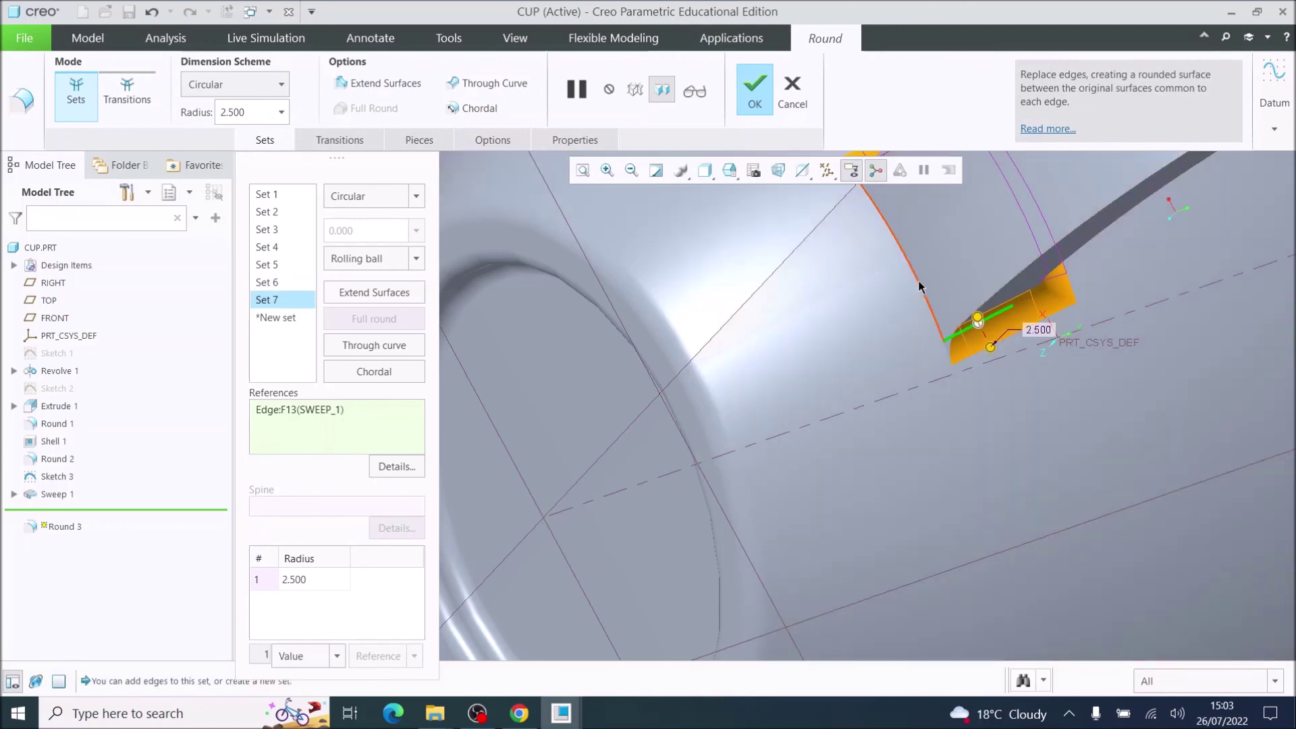
click(920, 285)
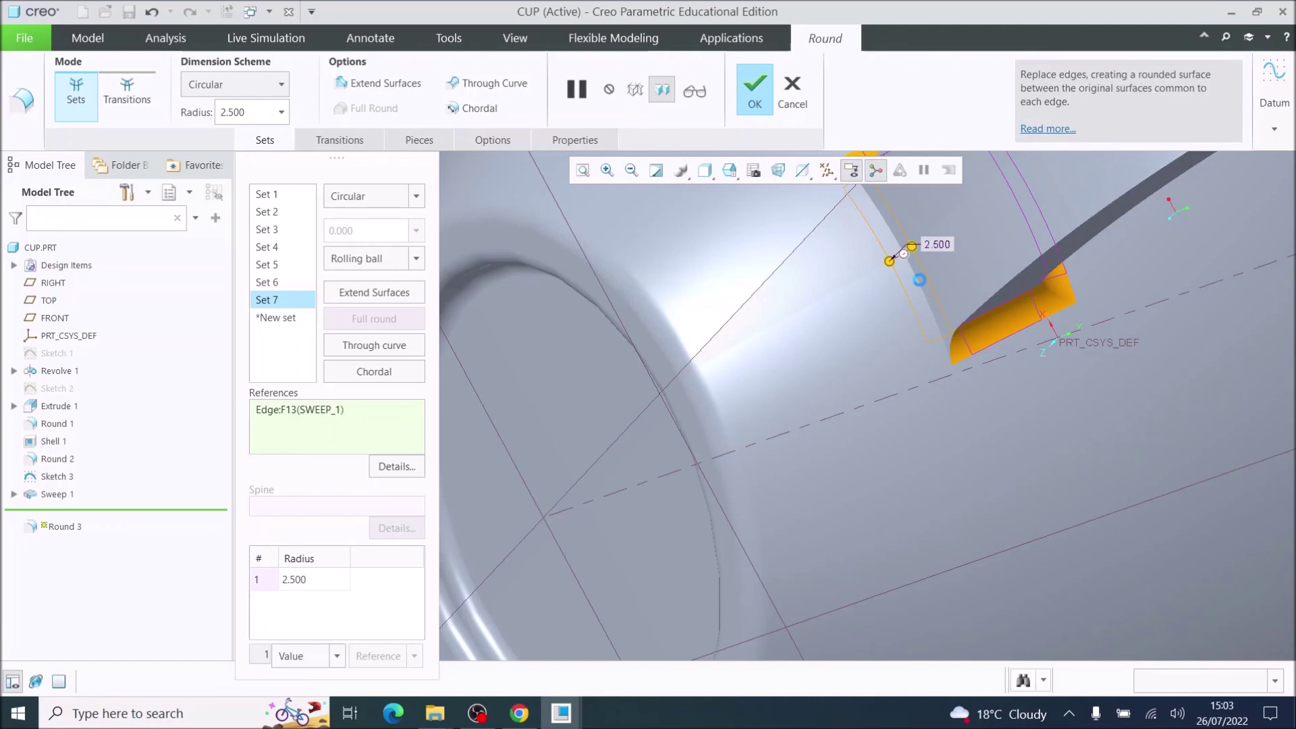
click(921, 283)
scroll(979, 283, down, 6)
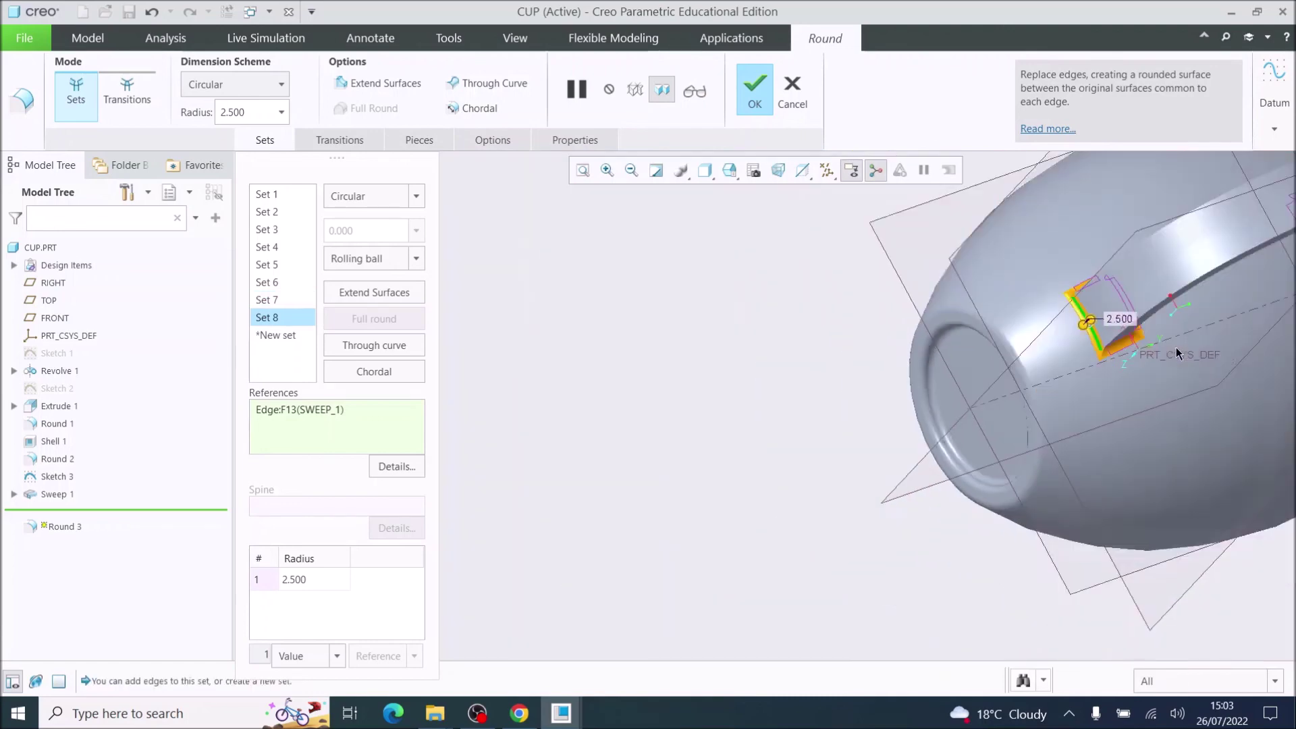
middle_drag(1176, 353, 986, 250)
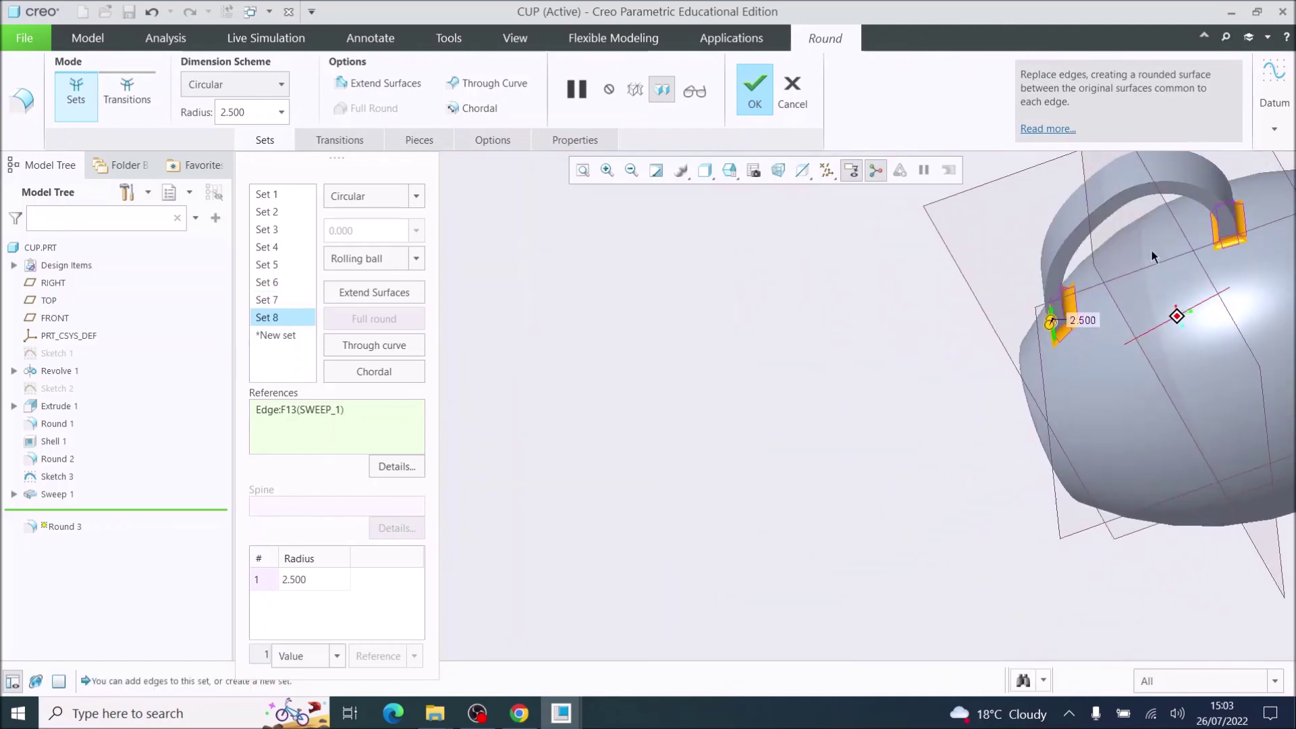
click(754, 85)
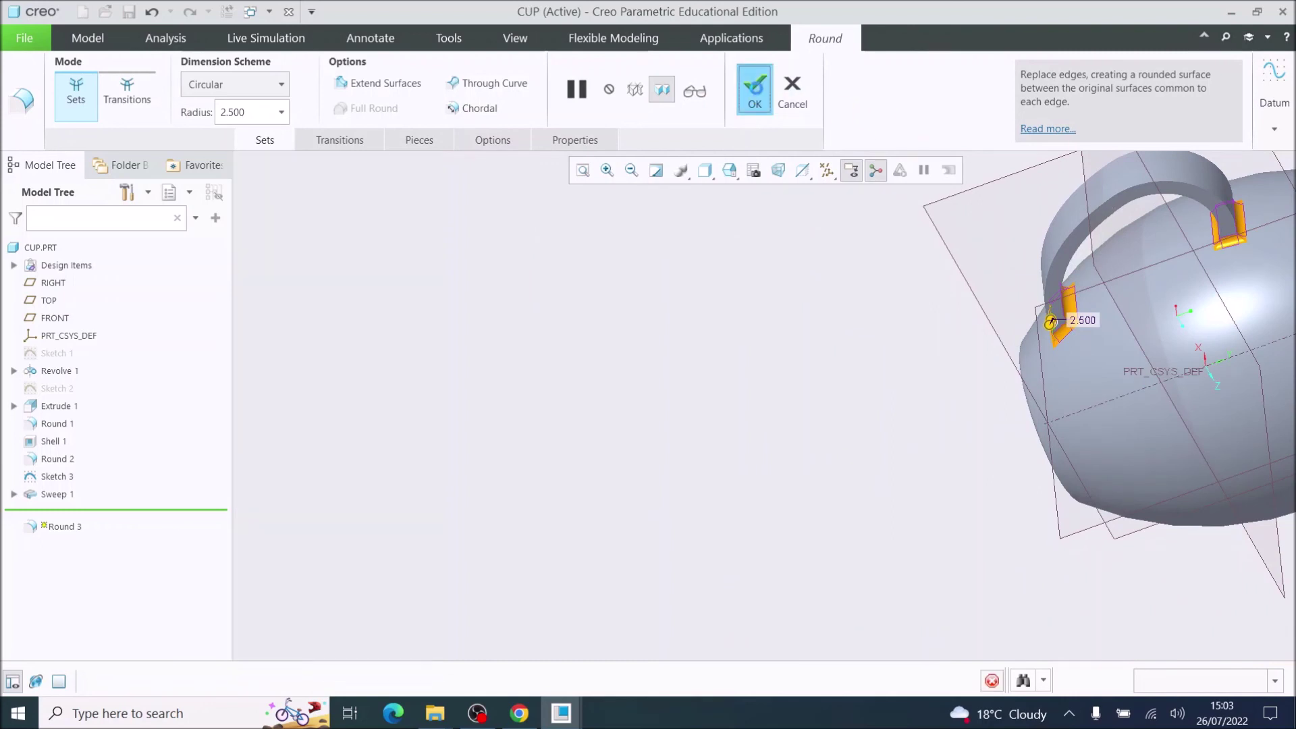
Start a round with radius 2.5 on the outer and inner long edges along one side of the handle.
middle_drag(1164, 223, 1234, 201)
scroll(1234, 201, down, 5)
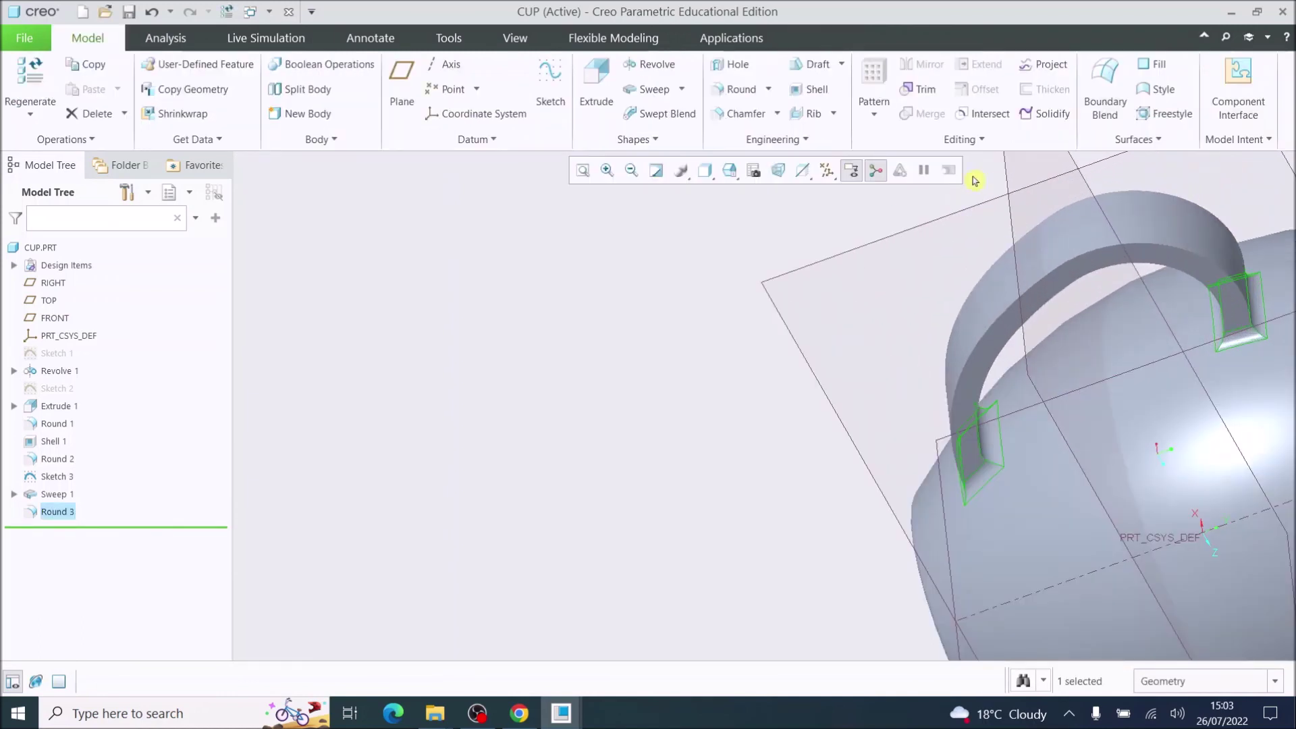
click(721, 94)
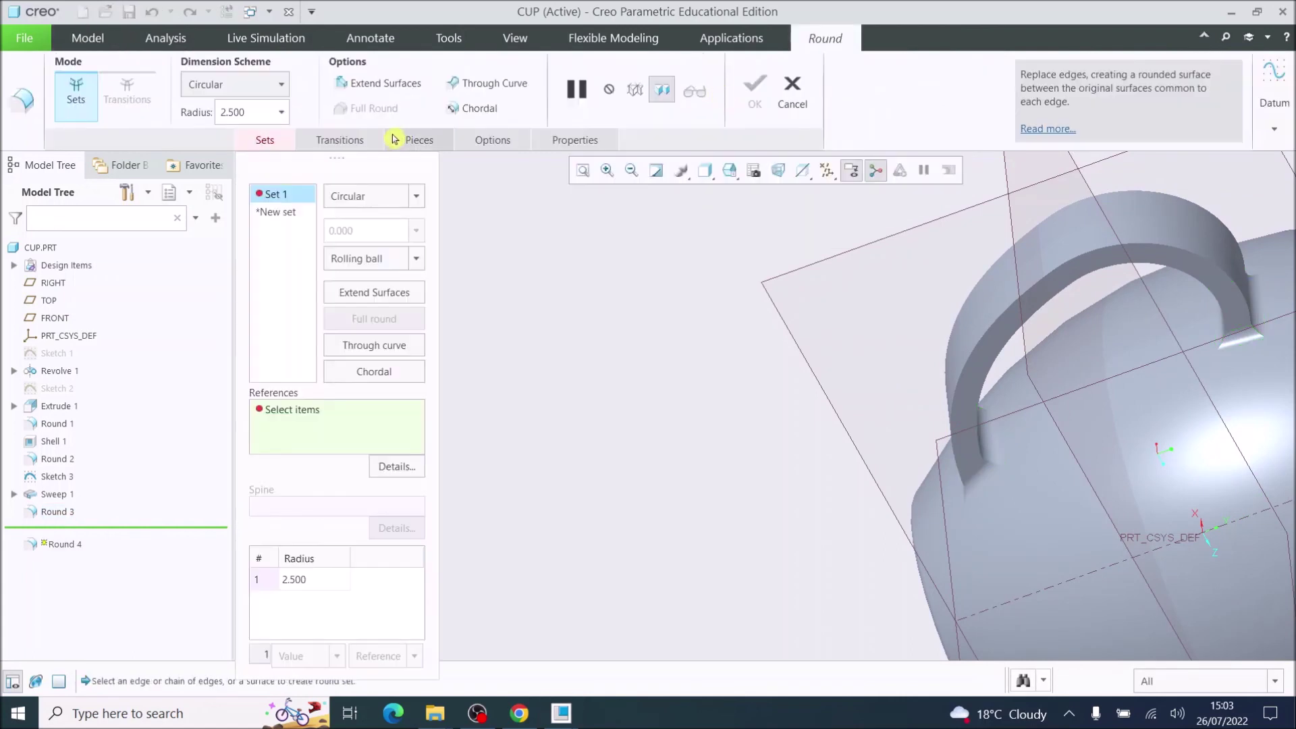
click(1070, 261)
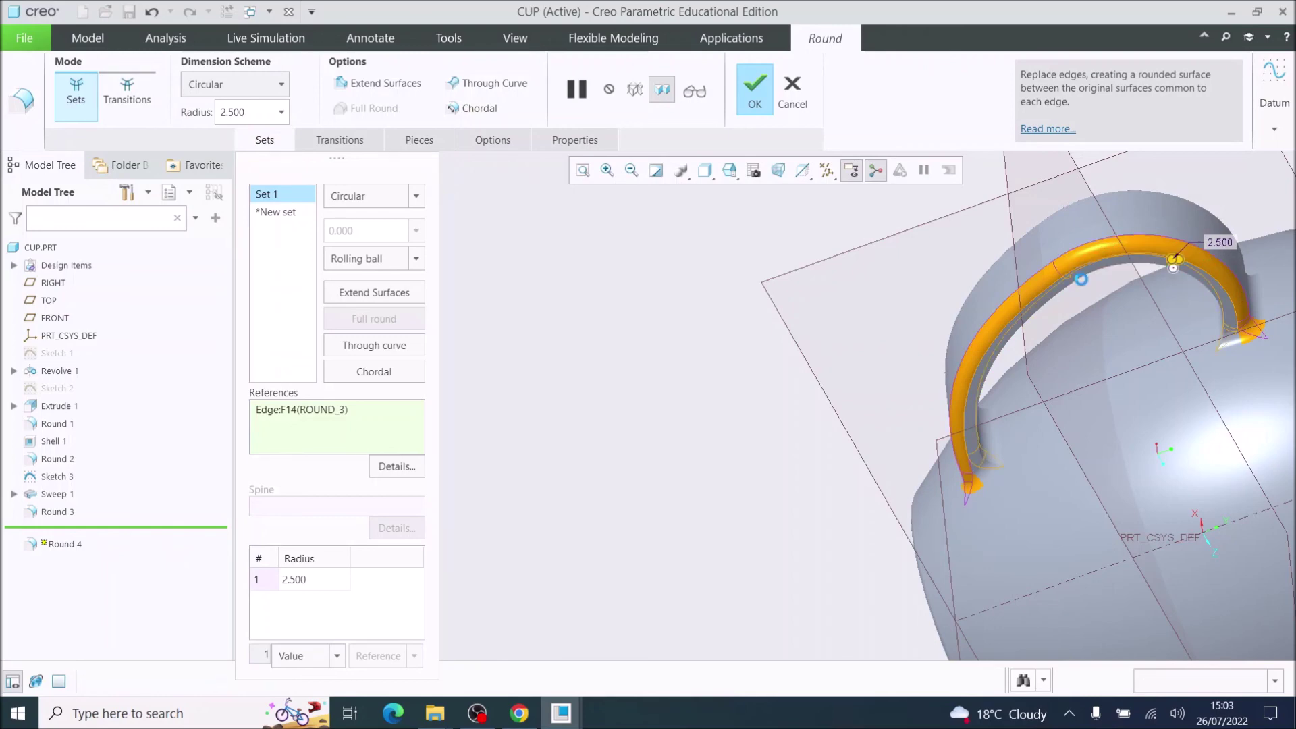
click(1081, 278)
middle_drag(1083, 372, 1069, 465)
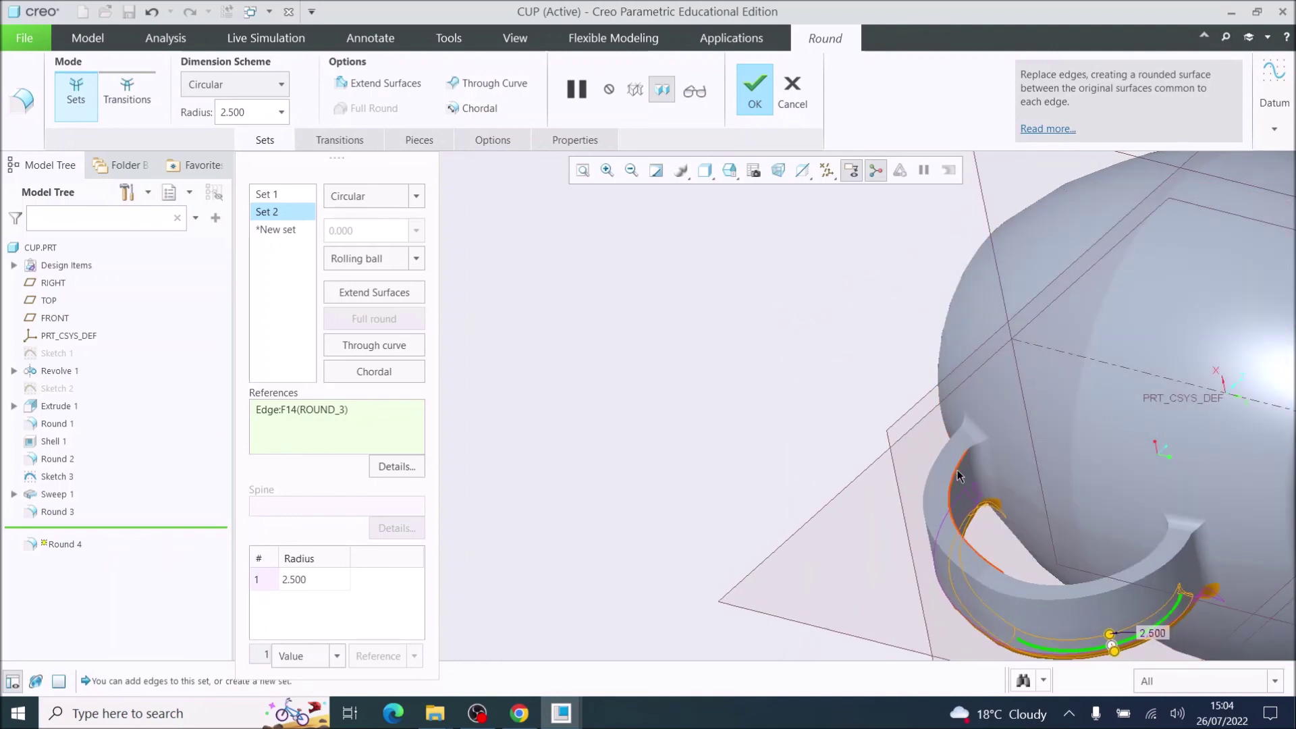
Add the inner and outer long edges on the handle's opposite side at radius 2.5 and complete the round.
click(958, 475)
click(932, 476)
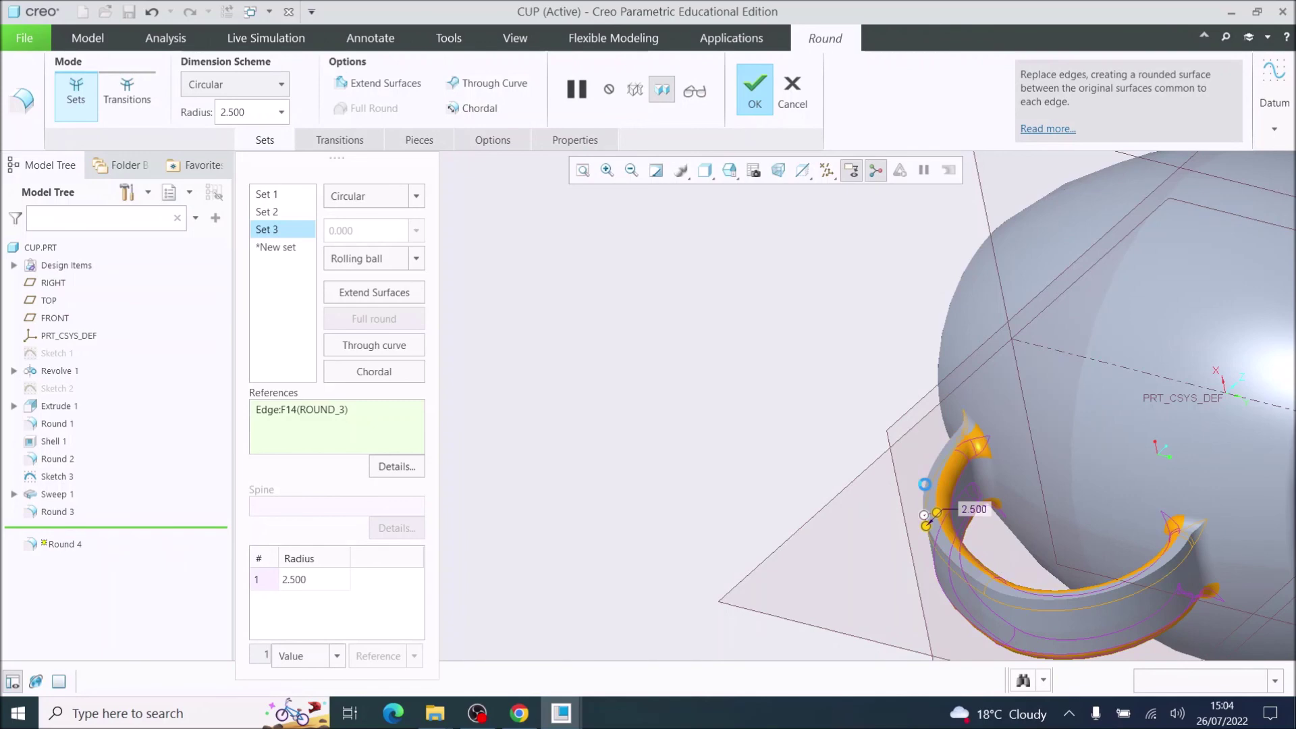
click(926, 485)
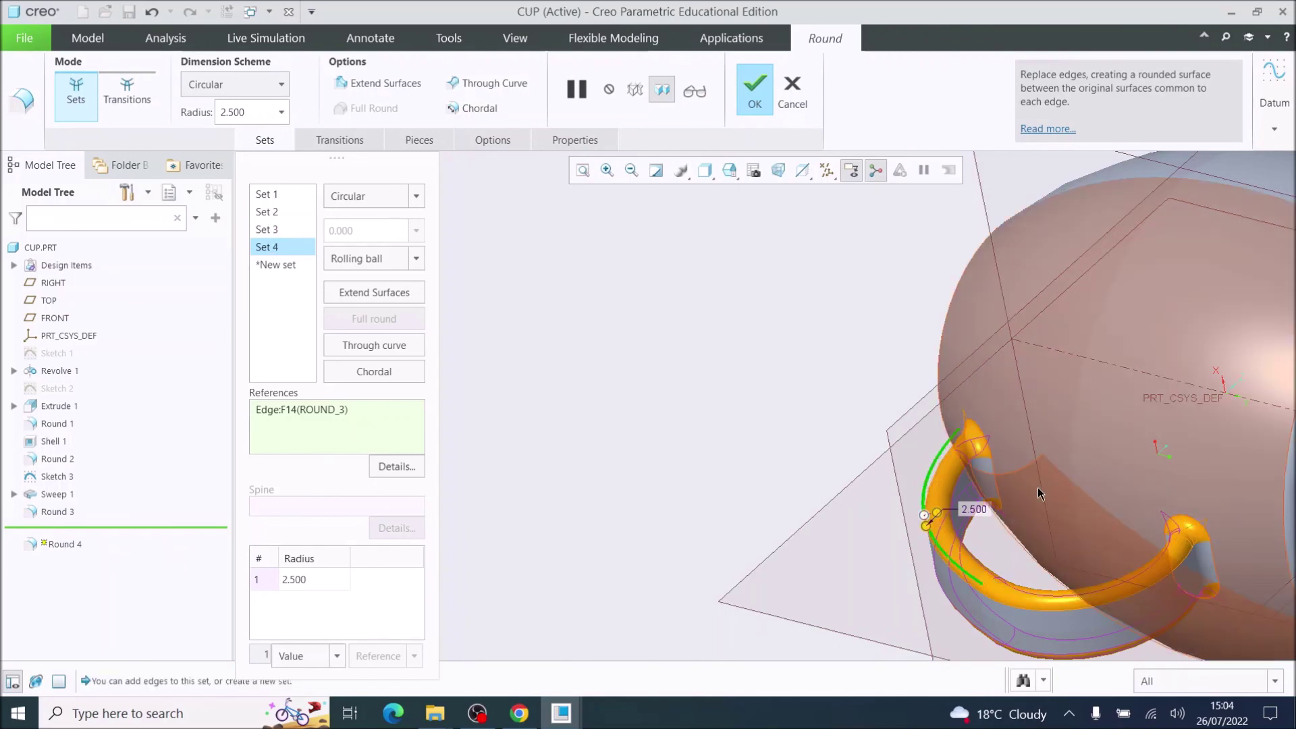
middle_drag(1112, 530, 1157, 448)
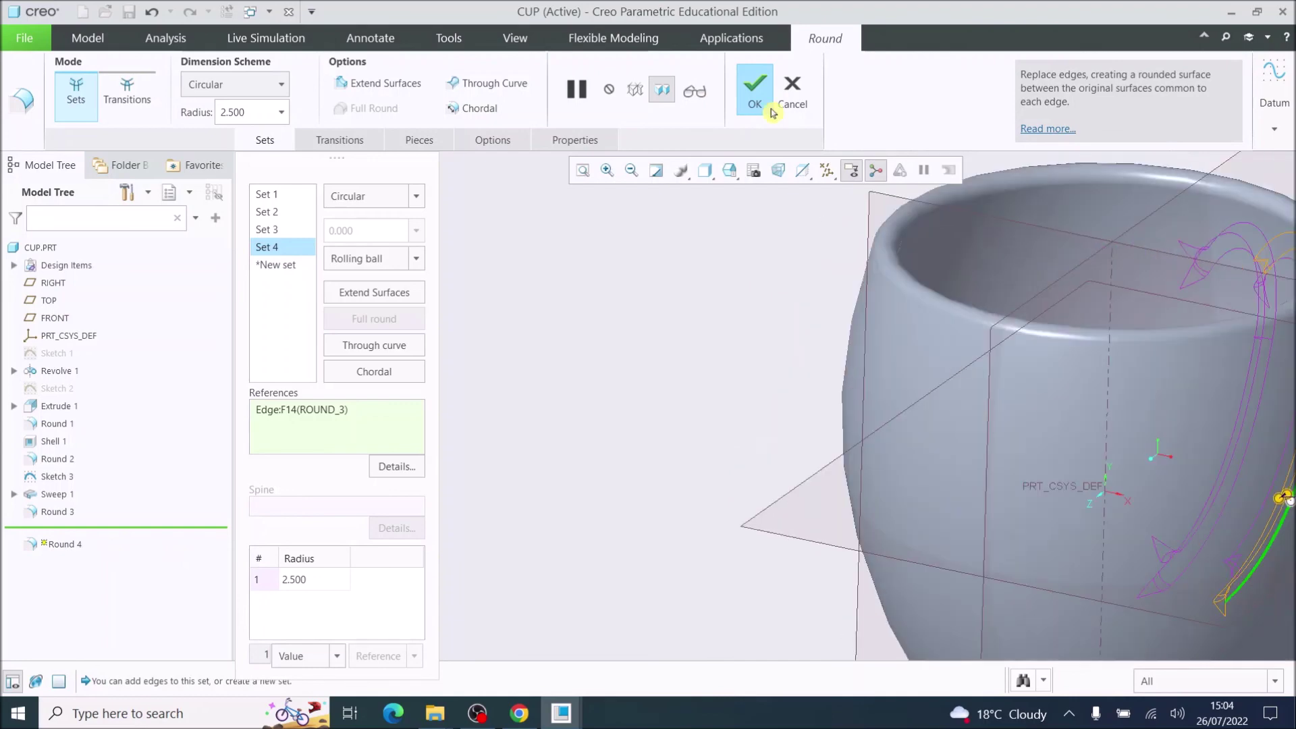
click(750, 100)
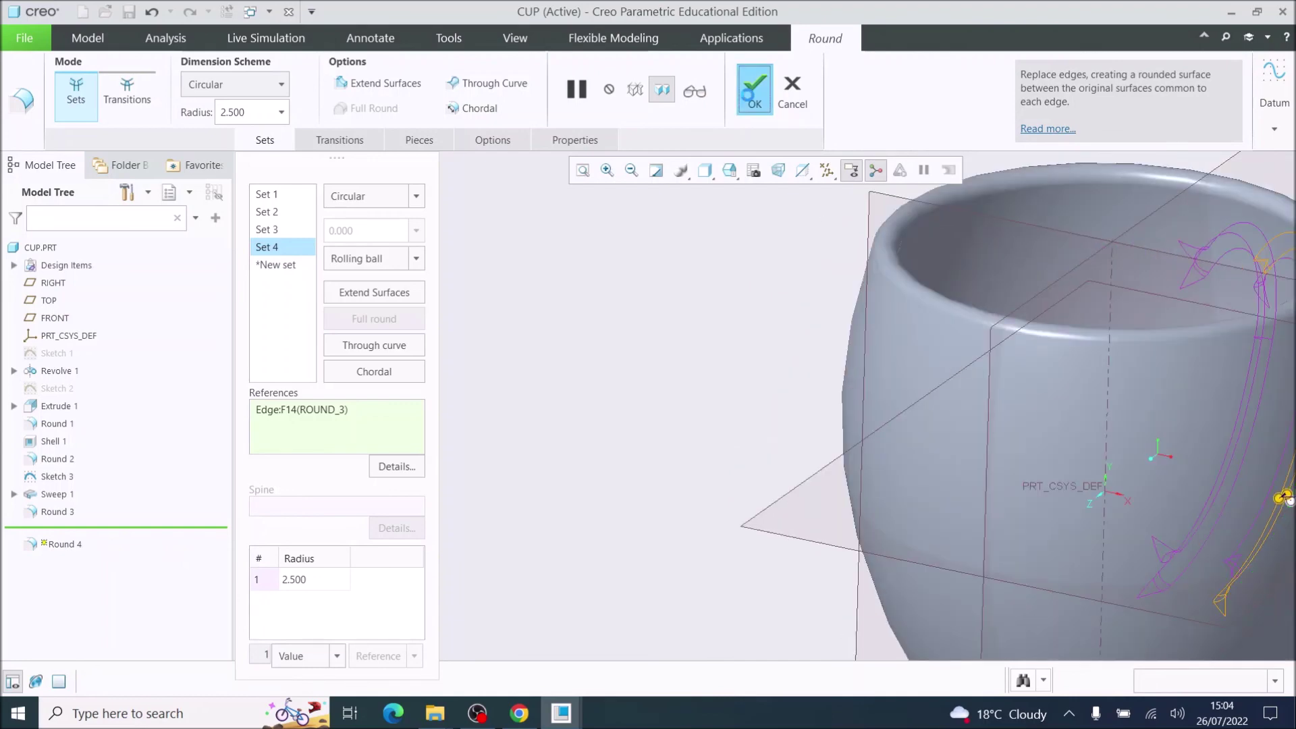
middle_click(1288, 498)
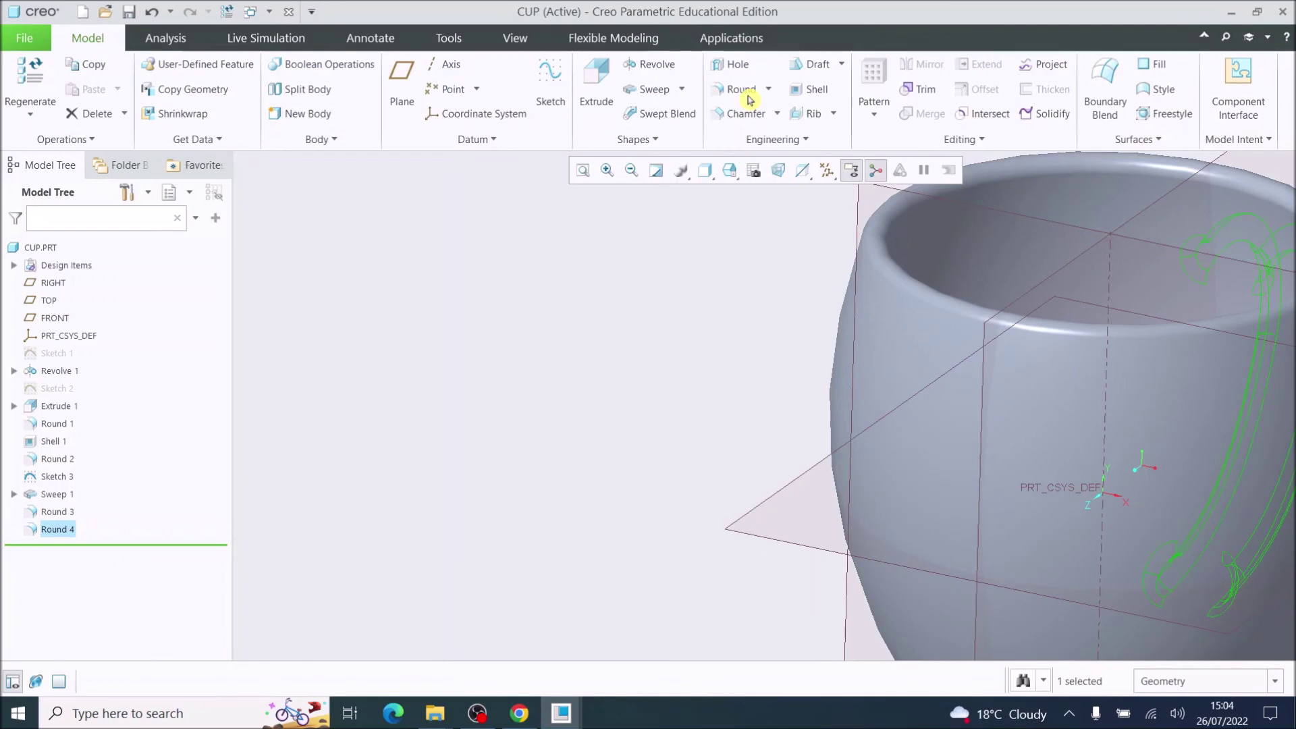
Examine the whole cup, its rounded handle and the handle joints from several angles.
scroll(1178, 420, down, 3)
click(586, 170)
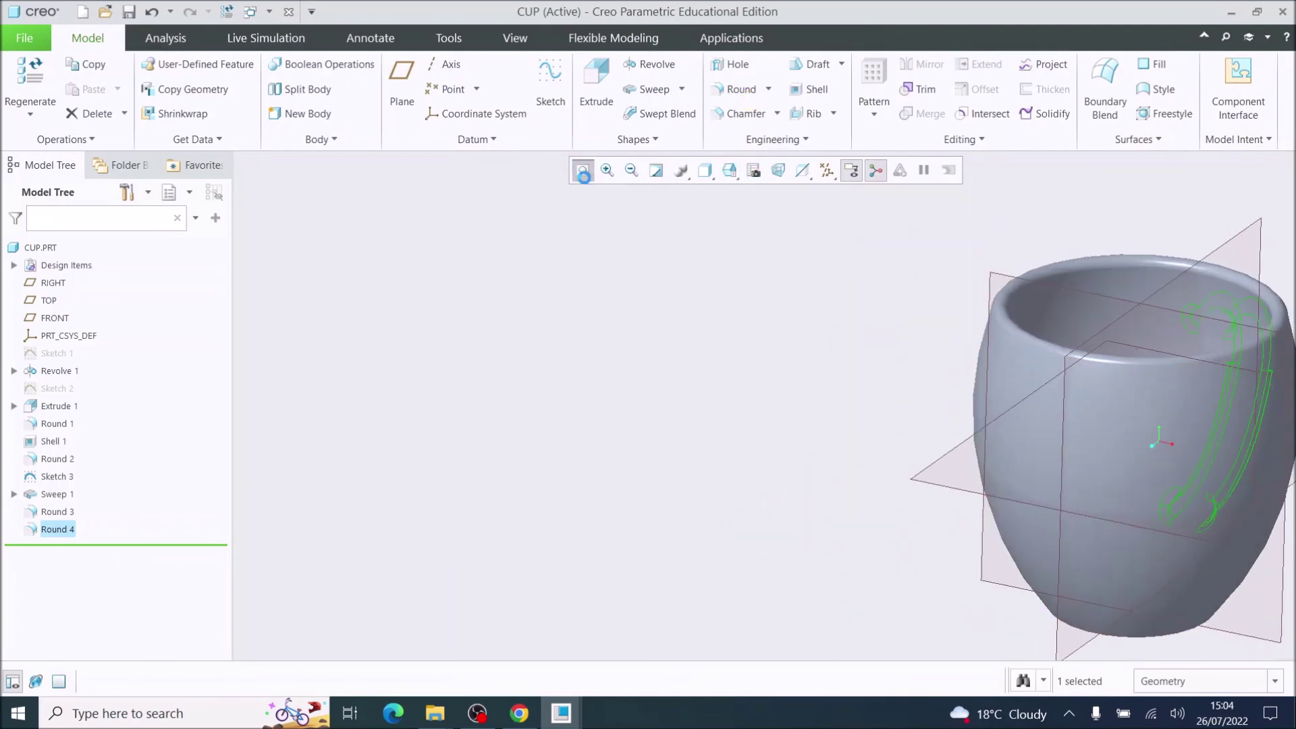
middle_drag(767, 389, 954, 439)
scroll(938, 337, up, 2)
mouse_move(938, 337)
middle_down()
mouse_move(857, 373)
mouse_move(857, 333)
mouse_move(785, 334)
mouse_move(796, 365)
mouse_move(809, 343)
middle_up()
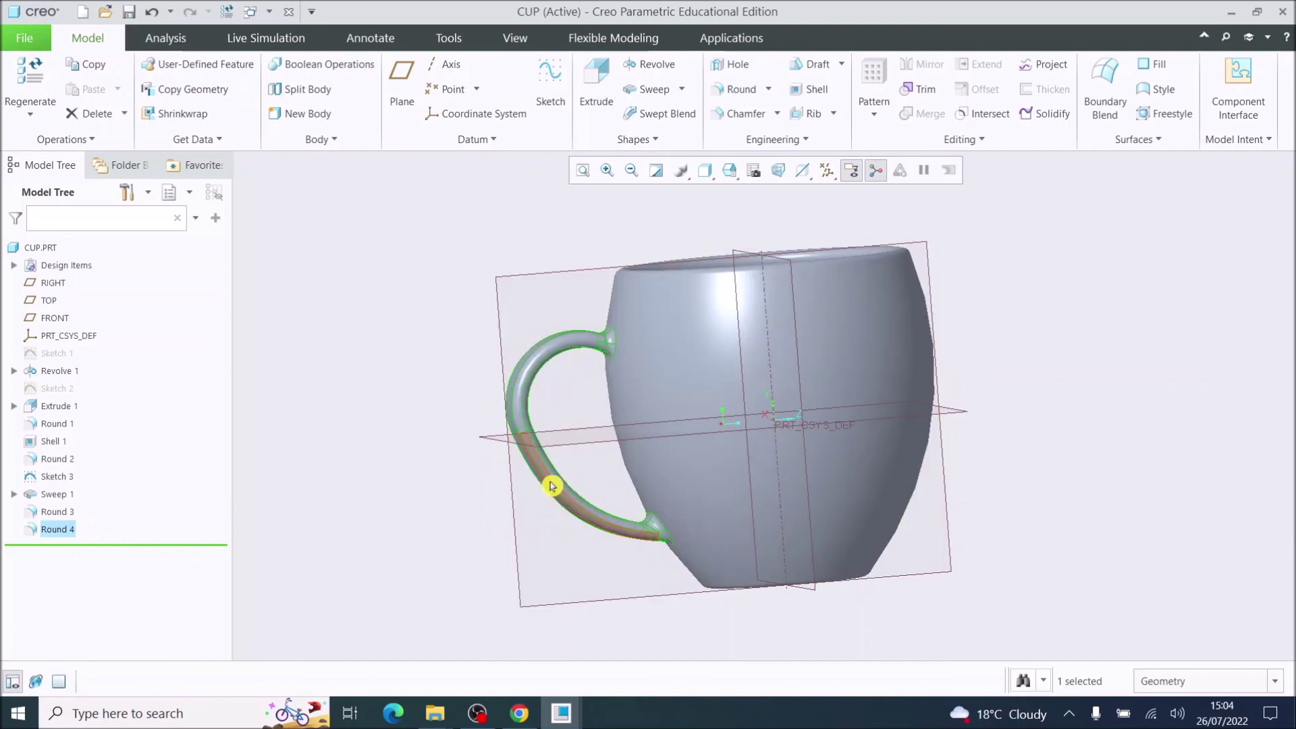
middle_drag(746, 477, 773, 506)
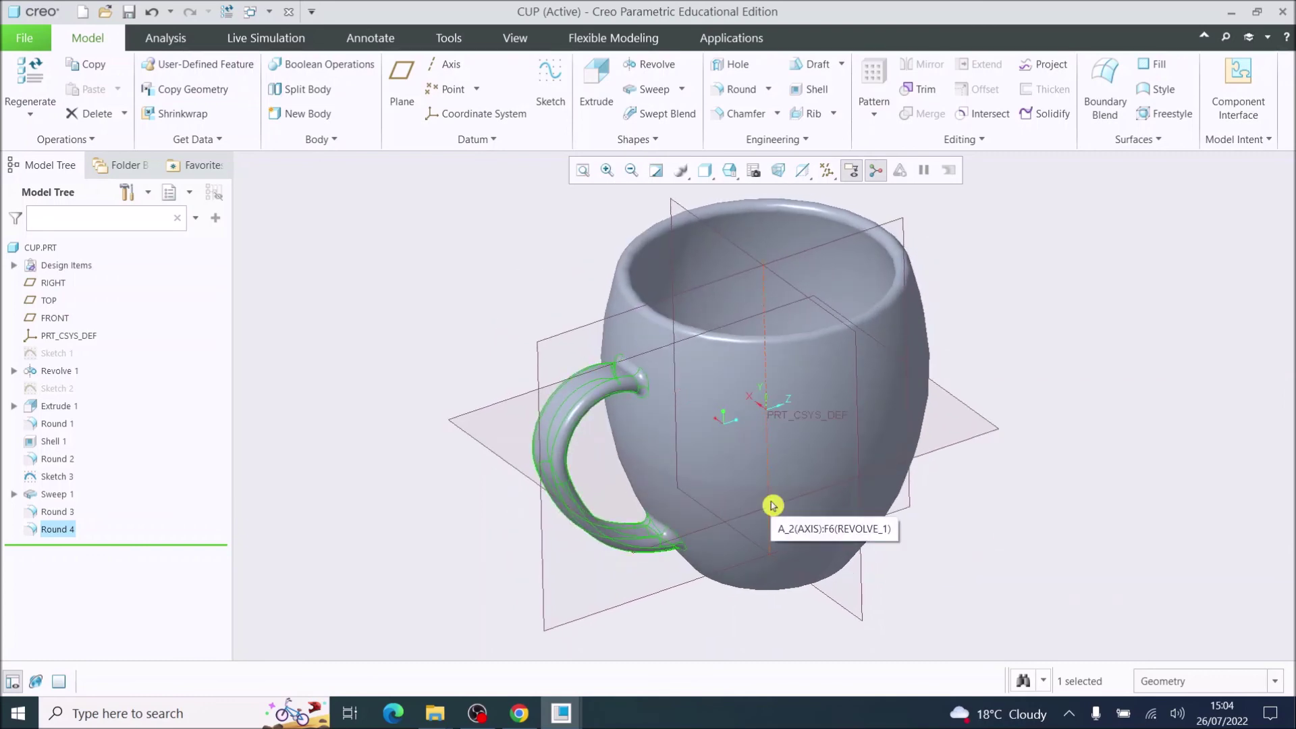
mouse_move(781, 501)
middle_down()
mouse_move(763, 490)
mouse_move(783, 460)
middle_up()
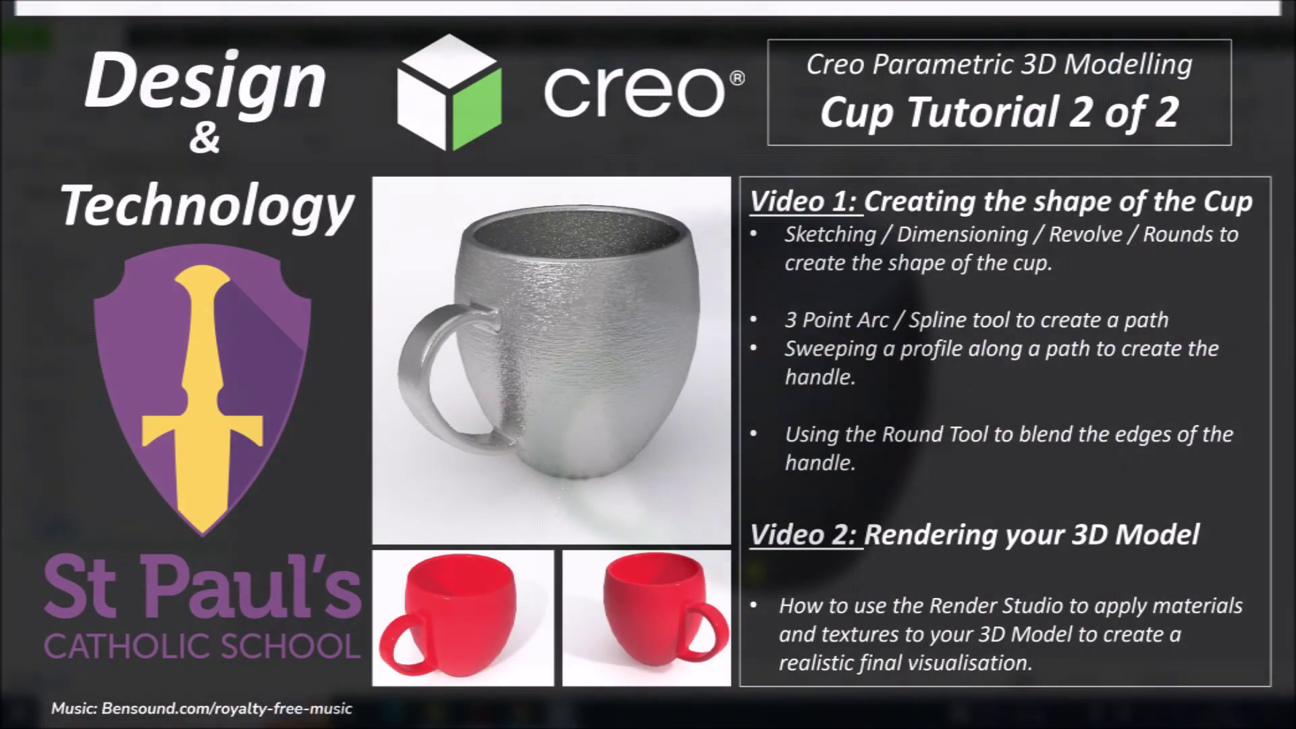